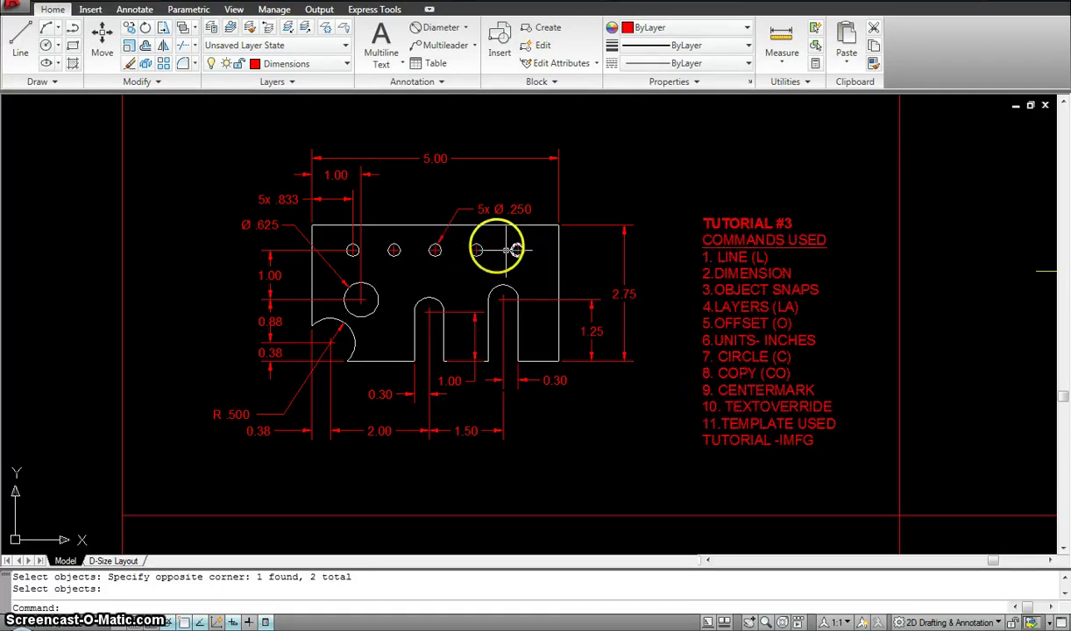
Step: Zoom and pan around the reference plate, leaving blank drawing space to its left
{"action": "scroll", "coordinate": [474, 249], "scroll_direction": "up", "scroll_amount": 3}
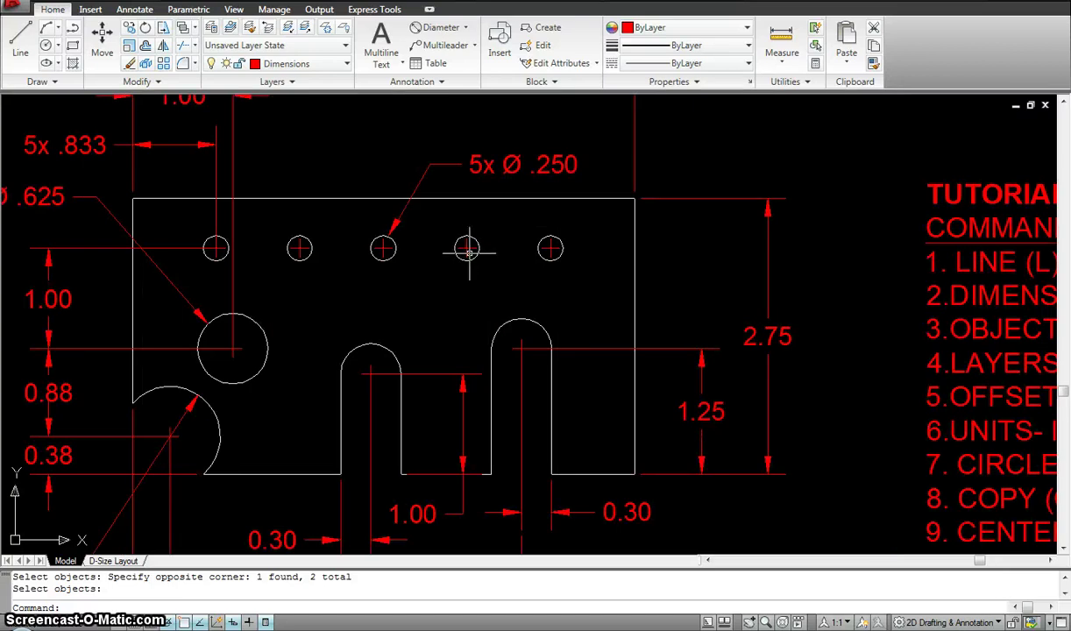
{"action": "scroll", "coordinate": [743, 330], "scroll_direction": "down", "scroll_amount": 5}
{"action": "scroll", "coordinate": [743, 331], "scroll_direction": "up", "scroll_amount": 2}
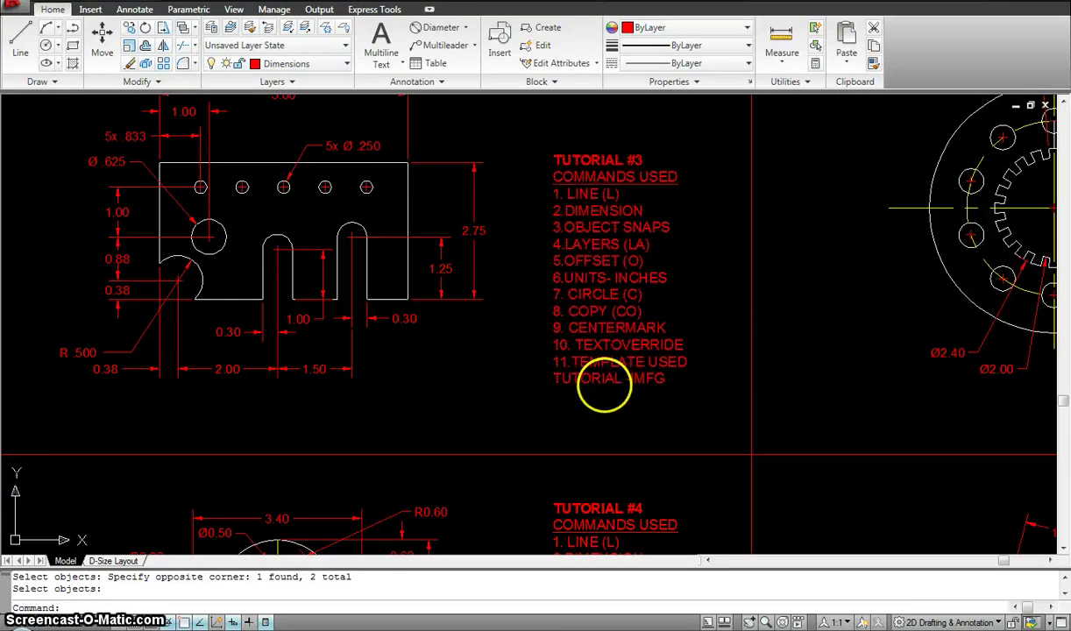
{"action": "middle_click_drag", "start_coordinate": [436, 317], "coordinate": [558, 344]}
{"action": "middle_click_drag", "start_coordinate": [292, 295], "coordinate": [592, 290]}
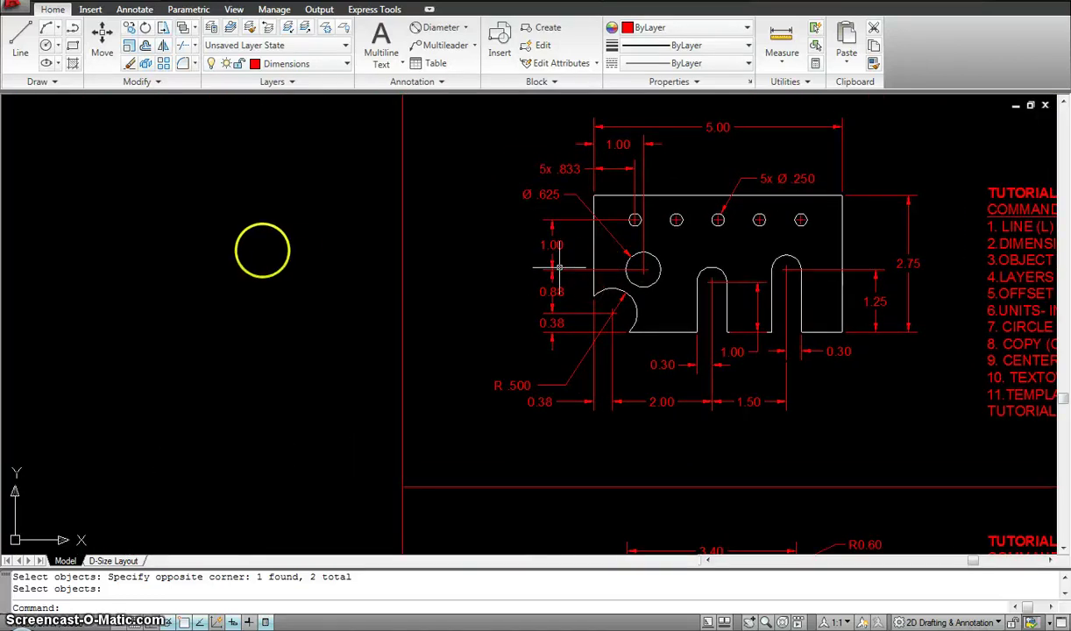
Step: Make Model-Top the current layer and draw the rectangle's 5-unit top edge
{"action": "left_click", "coordinate": [317, 69]}
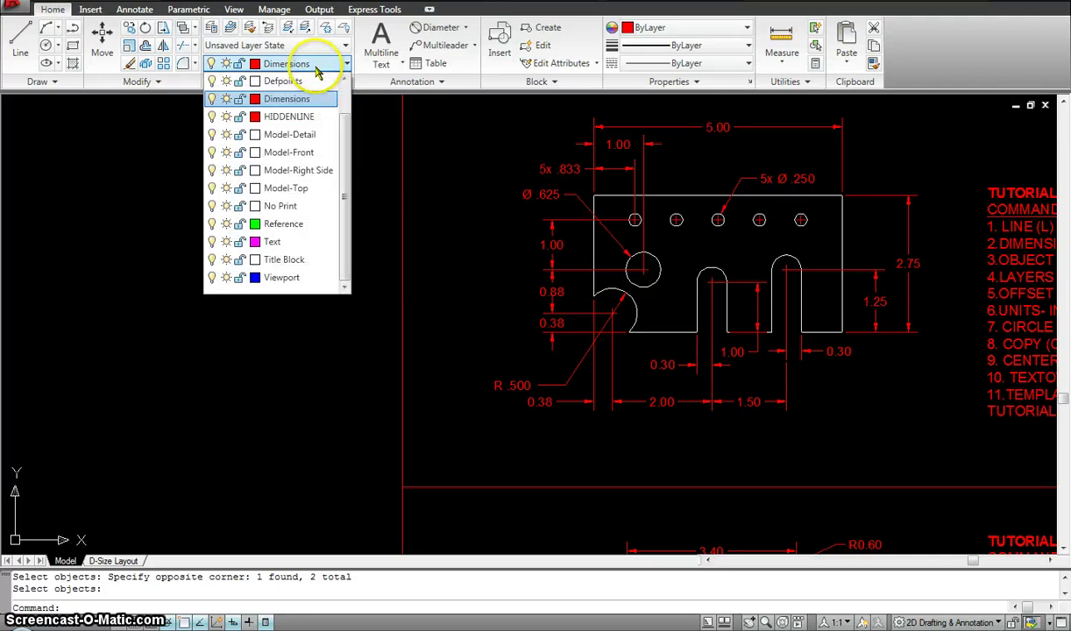
{"action": "left_click", "coordinate": [298, 188]}
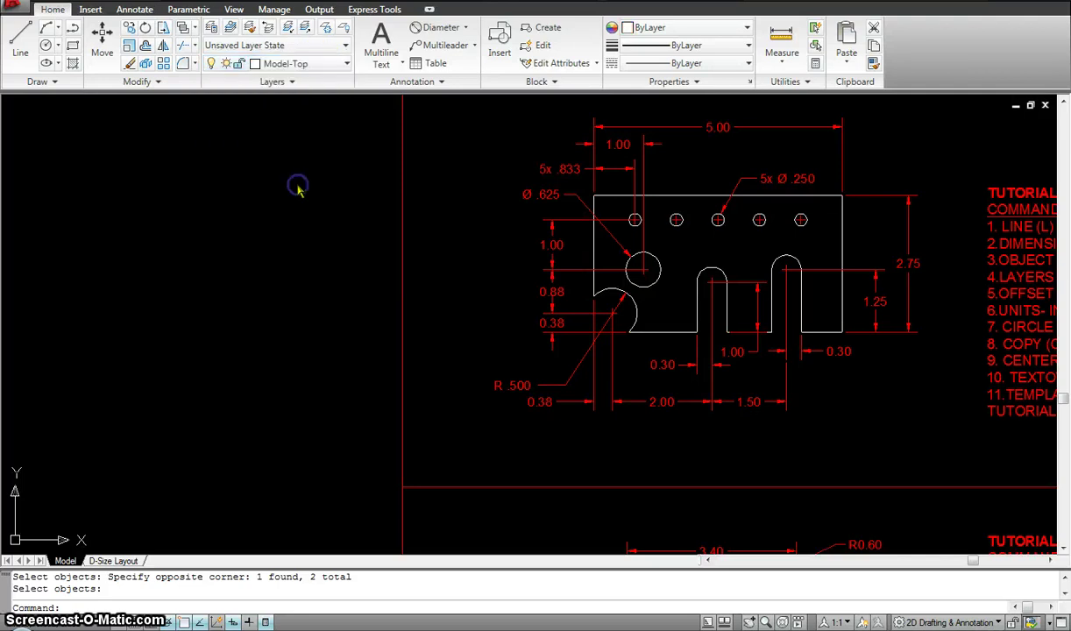
{"action": "type", "text": "l"}
{"action": "key", "text": "Return"}
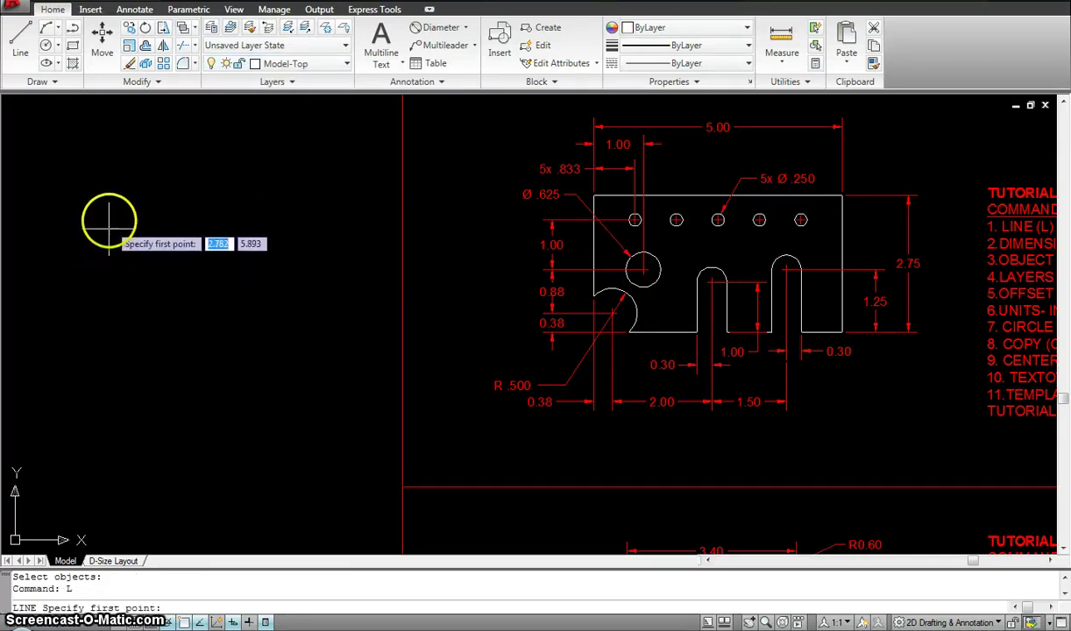
{"action": "left_click", "coordinate": [108, 215]}
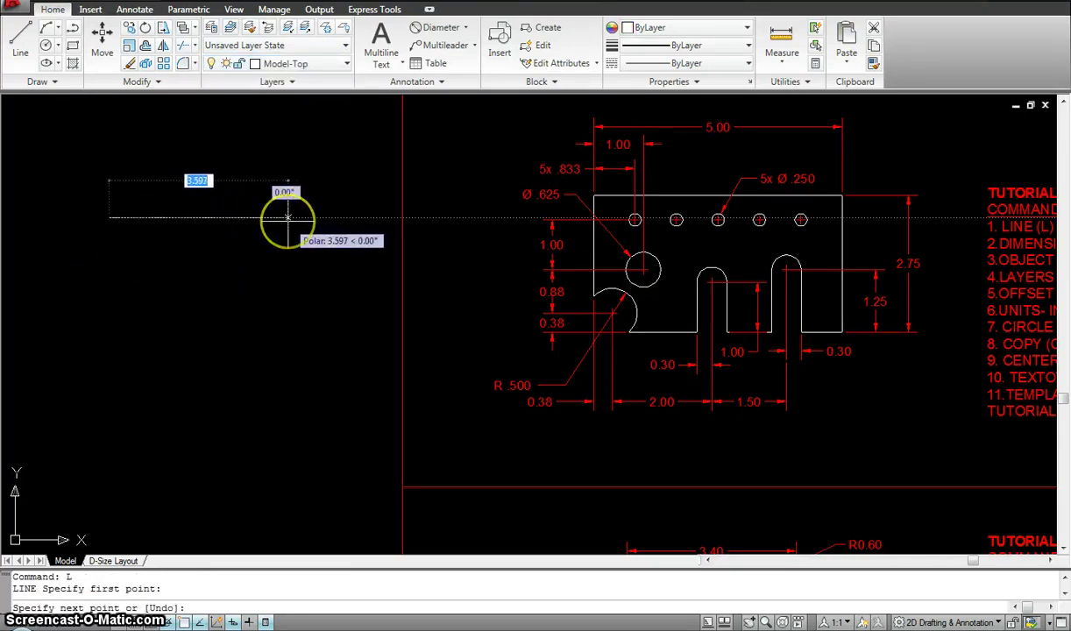
{"action": "type", "text": "5"}
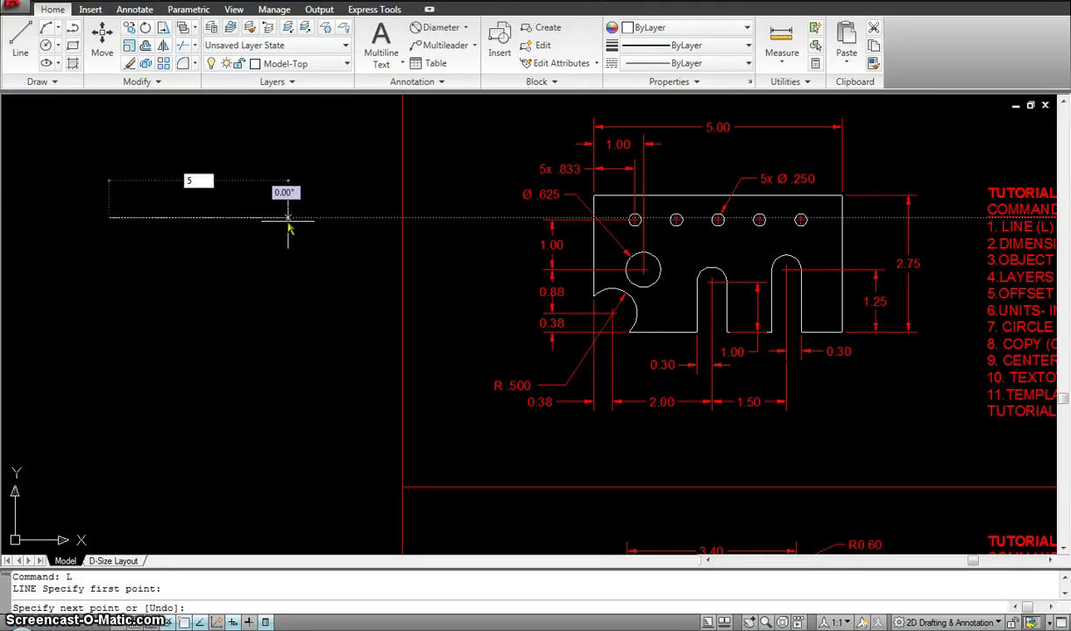
{"action": "key", "text": "Return"}
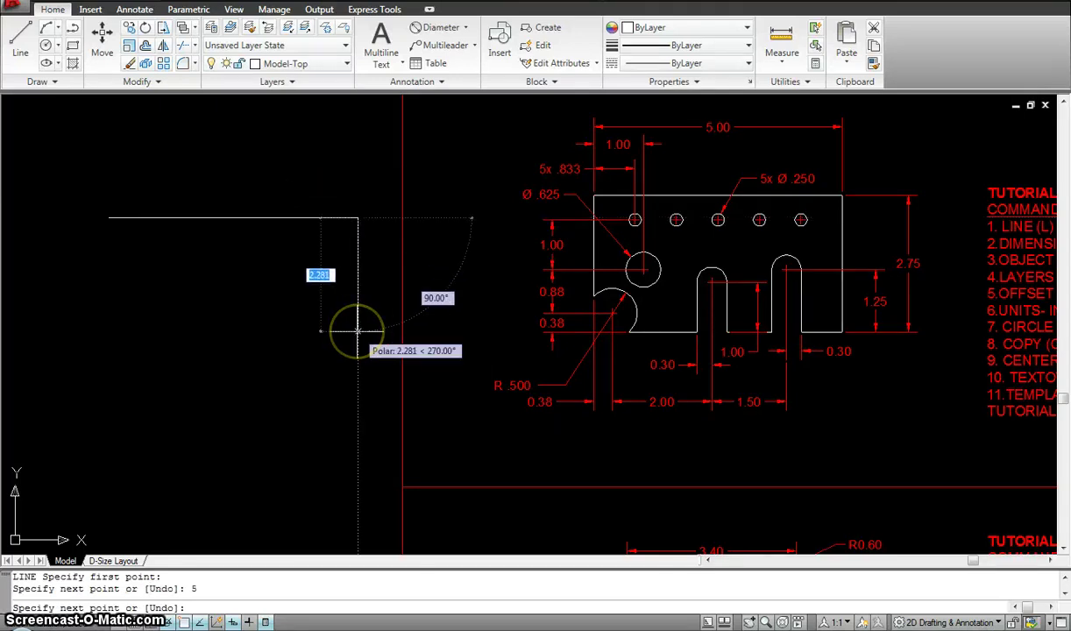
Step: Draw the 2.75-unit right side and close the rectangle back at its starting corner
{"action": "type", "text": "2"}
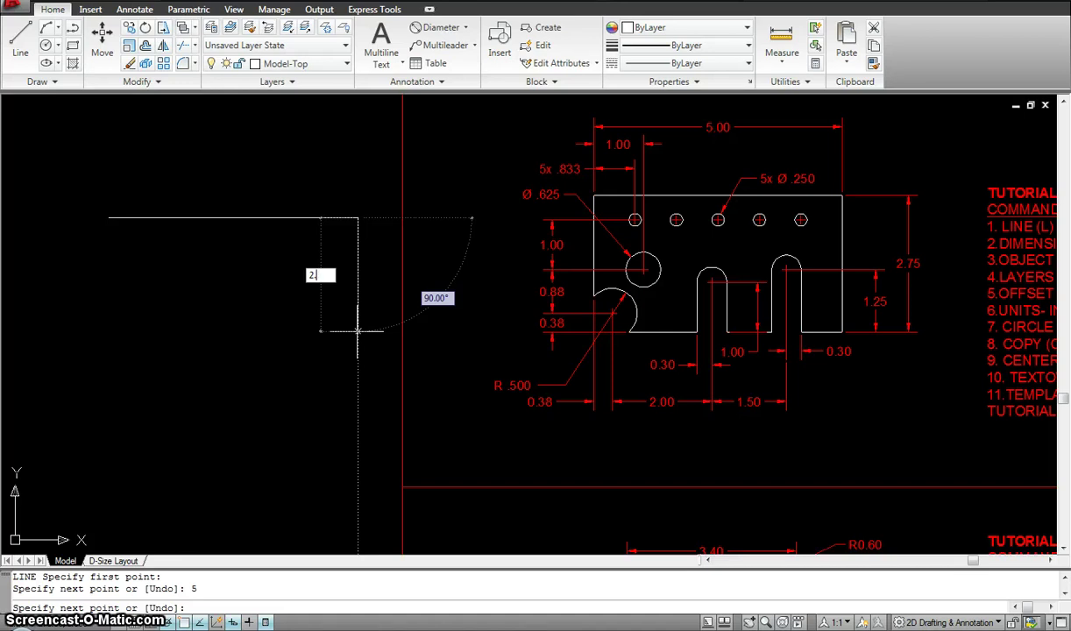
{"action": "type", "text": ".75"}
{"action": "key", "text": "Return"}
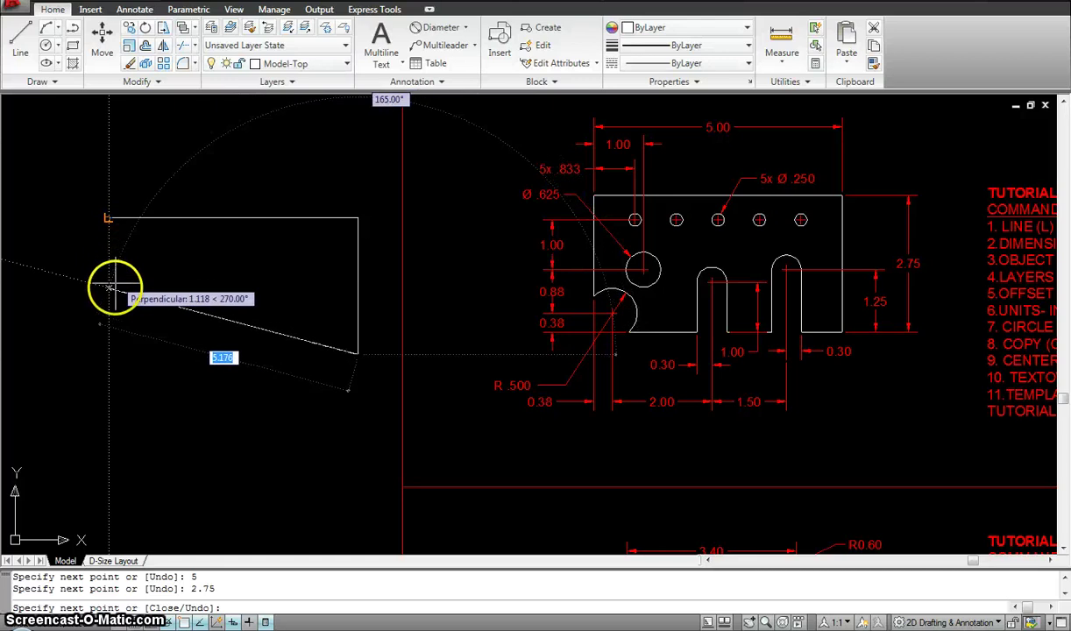
{"action": "left_click", "coordinate": [109, 354]}
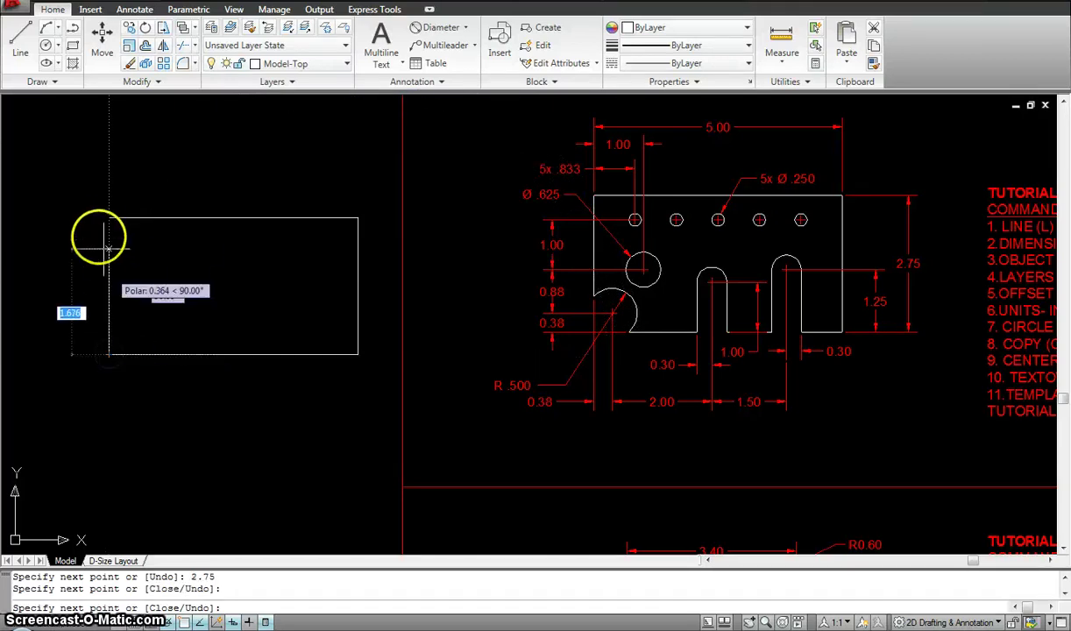
{"action": "left_click", "coordinate": [107, 217]}
{"action": "key", "text": "Escape"}
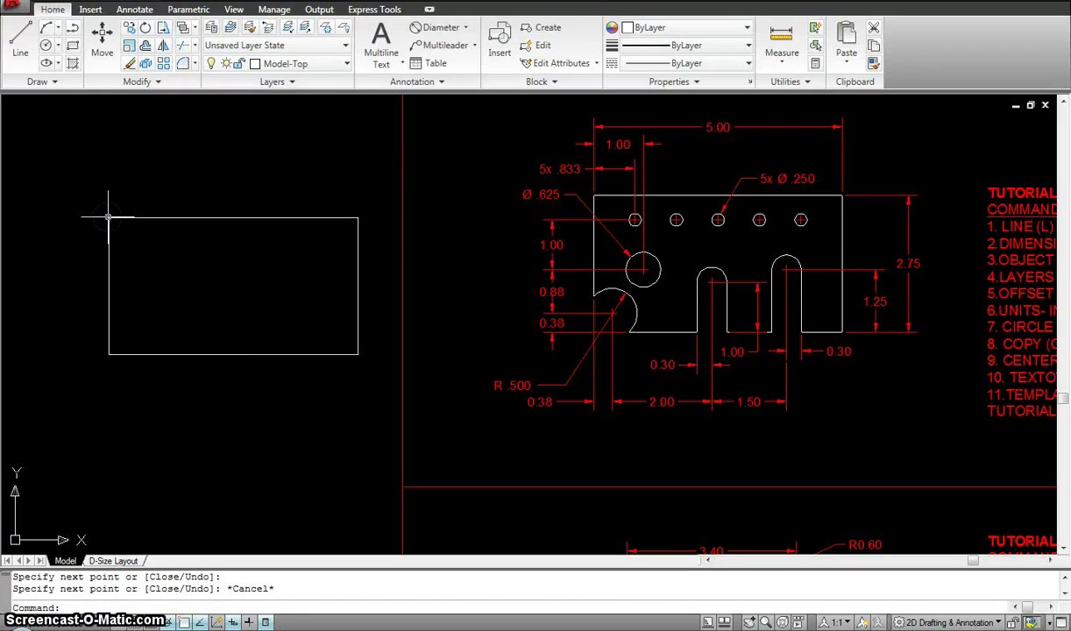
Step: Check the reference's 0.38 dimension, then offset the bottom edge 0.38 upward
{"action": "left_click", "coordinate": [560, 324]}
{"action": "key", "text": "Escape"}
{"action": "key", "text": "Escape"}
{"action": "type", "text": "o"}
{"action": "key", "text": "Return"}
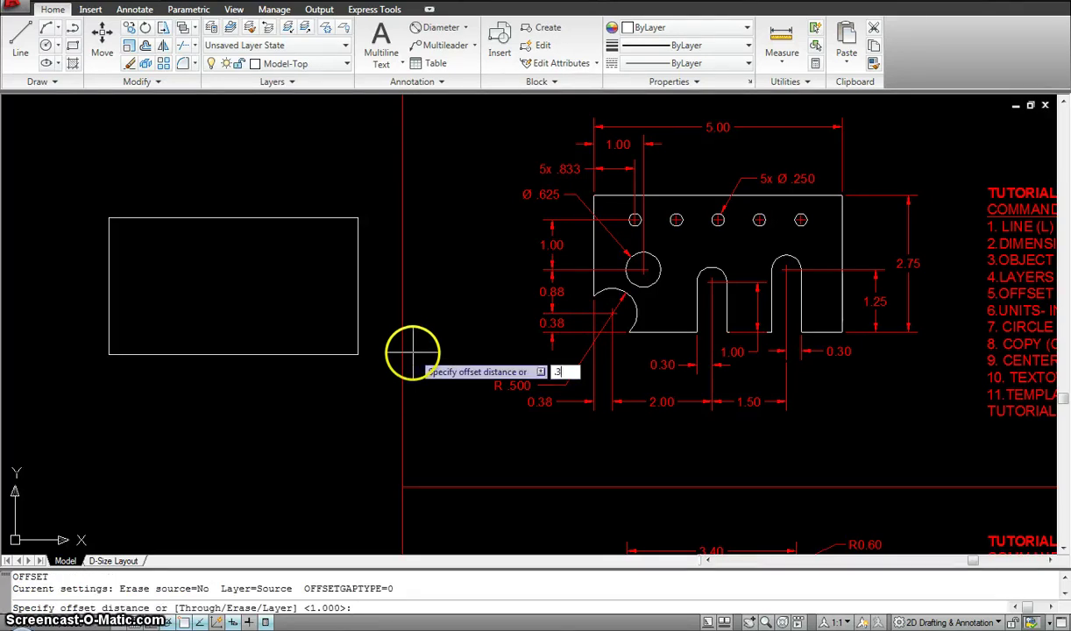
{"action": "type", "text": ".38"}
{"action": "key", "text": "Return"}
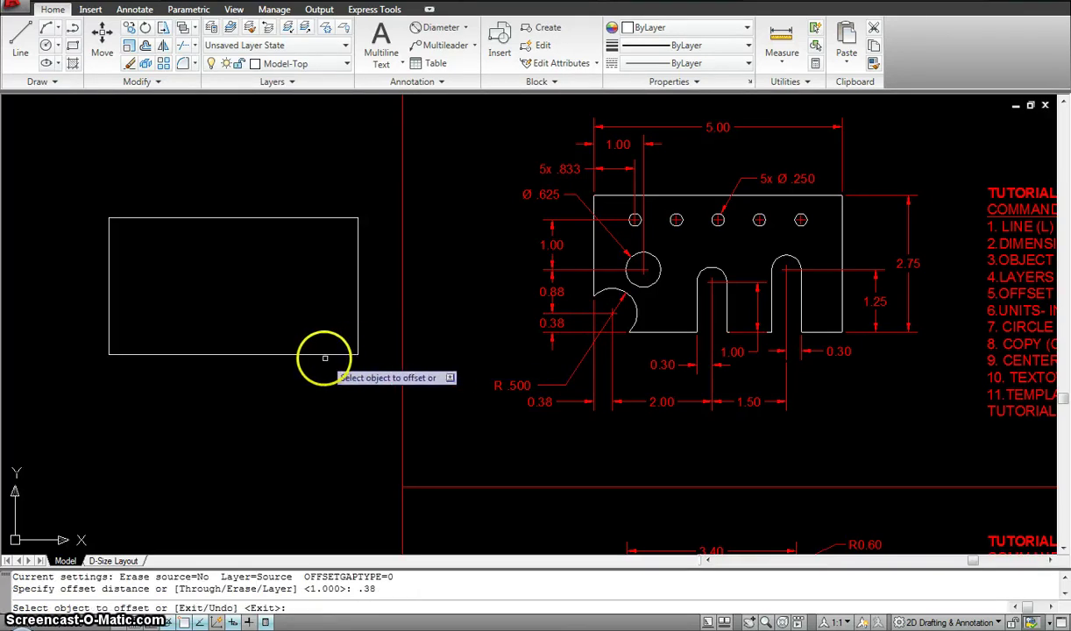
{"action": "left_click", "coordinate": [298, 354]}
{"action": "left_click", "coordinate": [316, 325]}
{"action": "key", "text": "Escape"}
Step: Offset the 0.38 line another 0.88 upward
{"action": "key", "text": "Return"}
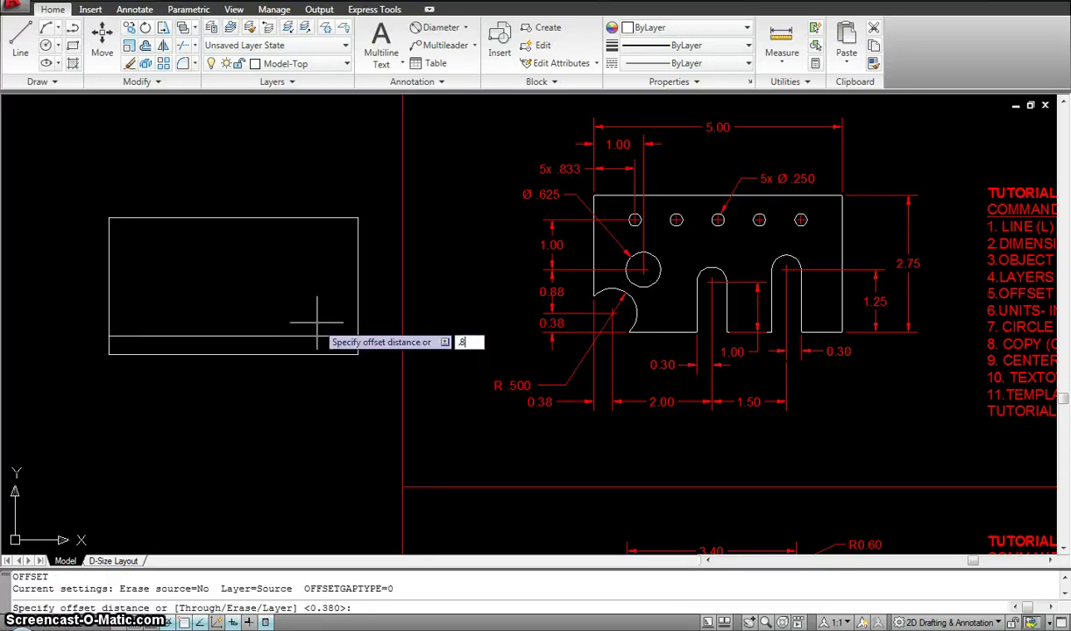
{"action": "type", "text": ".88"}
{"action": "key", "text": "Return"}
{"action": "left_click", "coordinate": [311, 335]}
{"action": "left_click", "coordinate": [299, 299]}
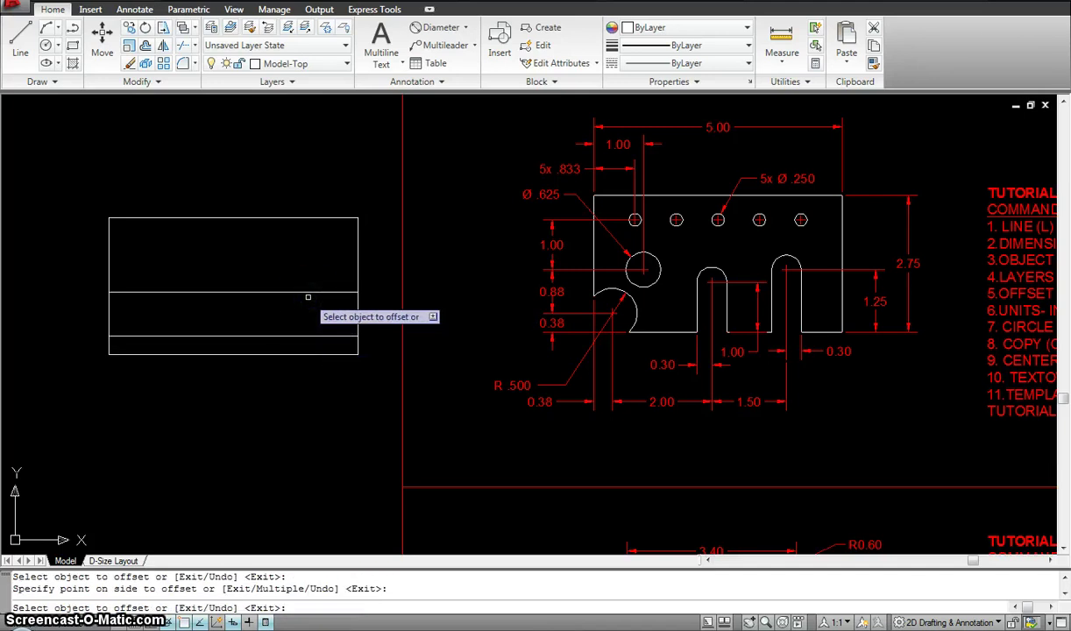
{"action": "key", "text": "Escape"}
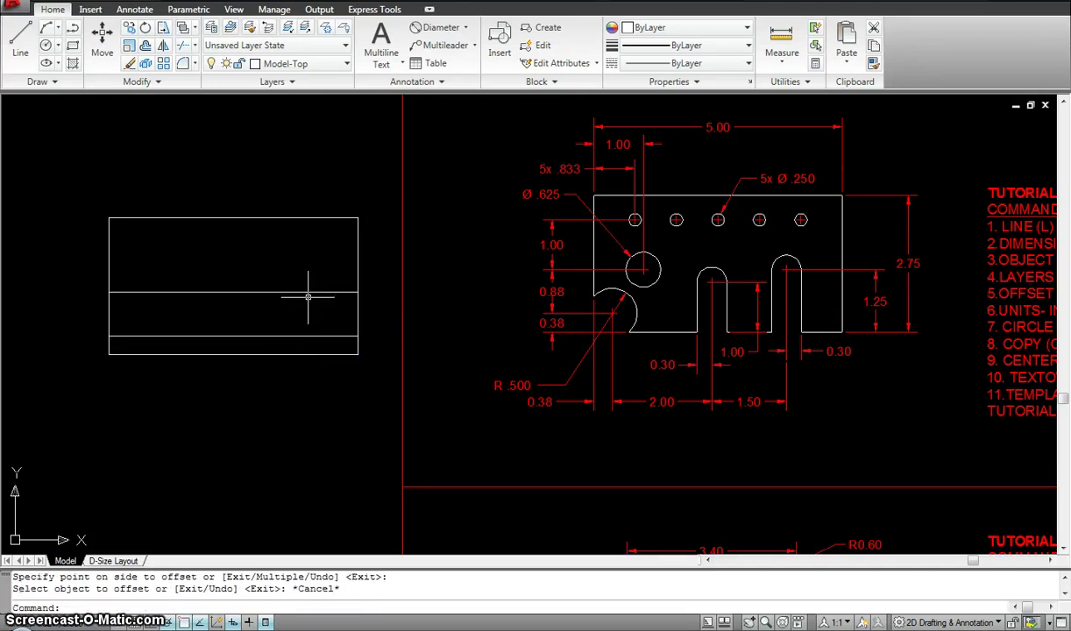
Step: Offset the upper construction line 1.00 further up
{"action": "key", "text": "Return"}
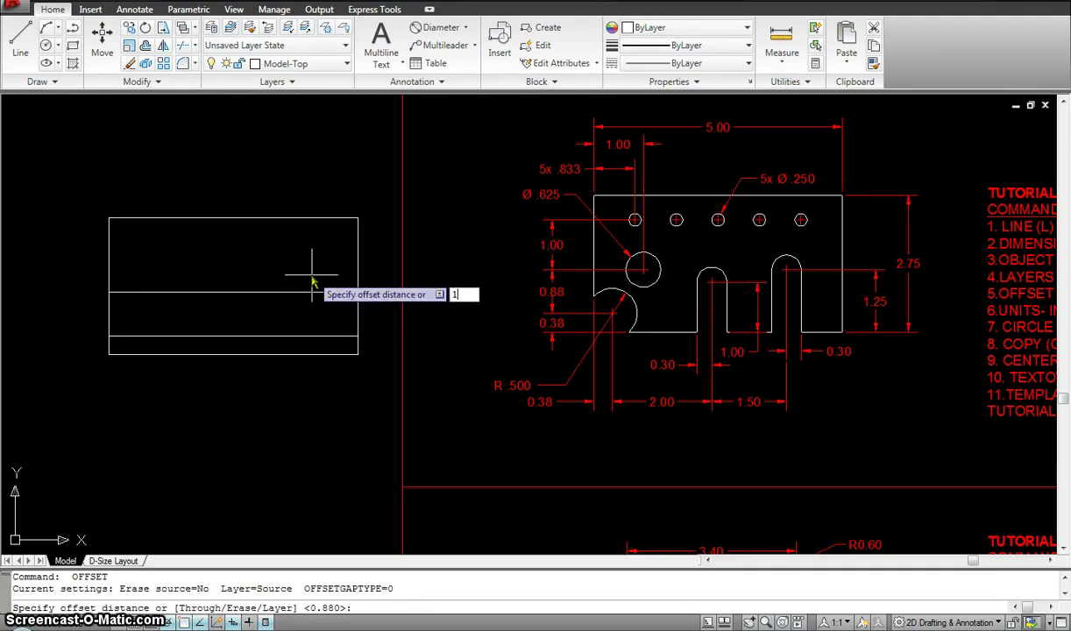
{"action": "type", "text": "1"}
{"action": "key", "text": "Return"}
{"action": "left_click", "coordinate": [292, 292]}
{"action": "left_click", "coordinate": [304, 250]}
{"action": "key", "text": "Escape"}
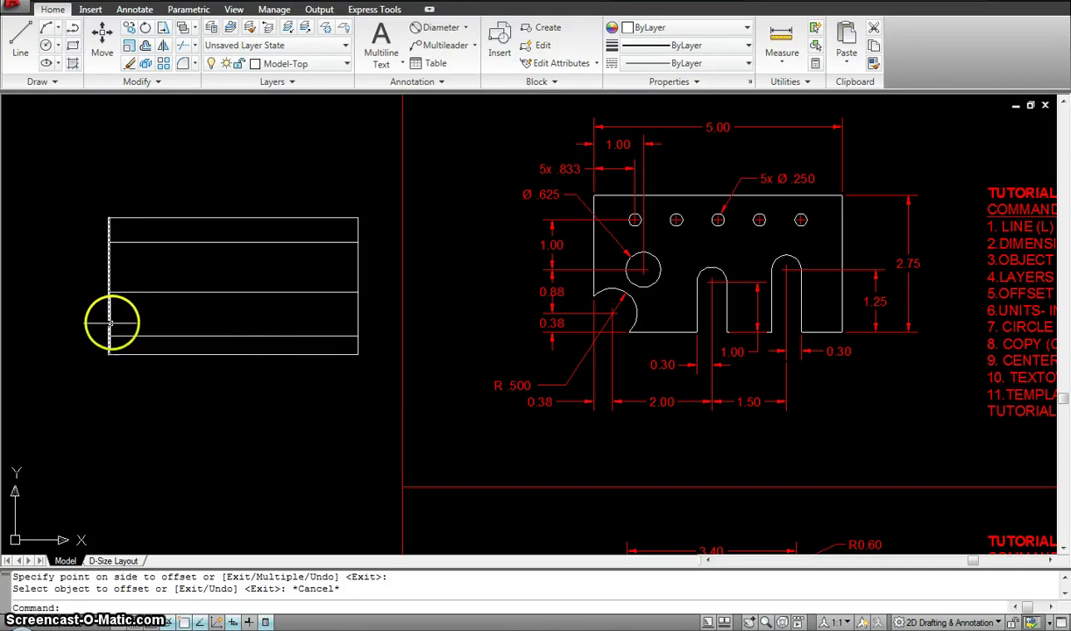
Step: Offset the left edge and each new line 0.833 to the right, five vertical lines in all
{"action": "key", "text": "Escape"}
{"action": "key", "text": "Escape"}
{"action": "key", "text": "Return"}
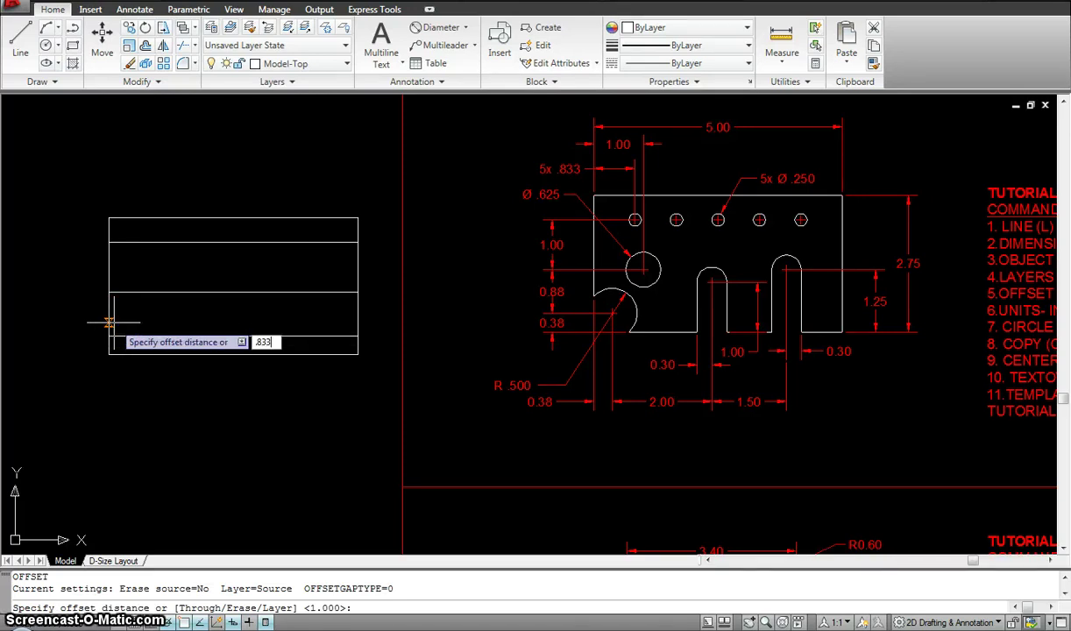
{"action": "key", "text": "Return"}
{"action": "left_click", "coordinate": [109, 312]}
{"action": "left_click", "coordinate": [155, 312]}
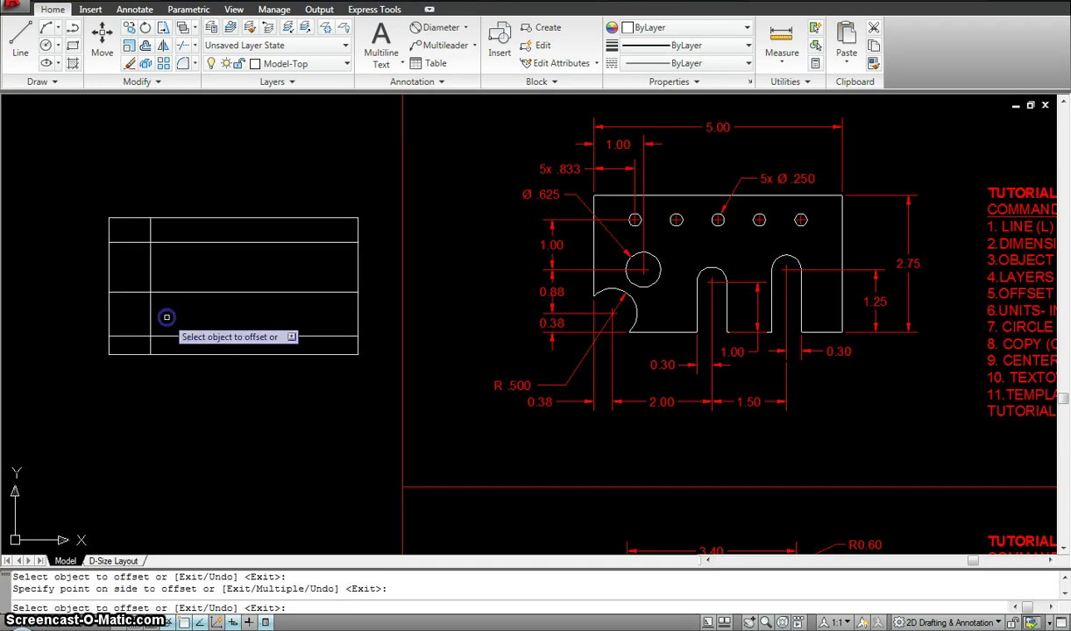
{"action": "left_click", "coordinate": [149, 318]}
{"action": "left_click", "coordinate": [285, 318]}
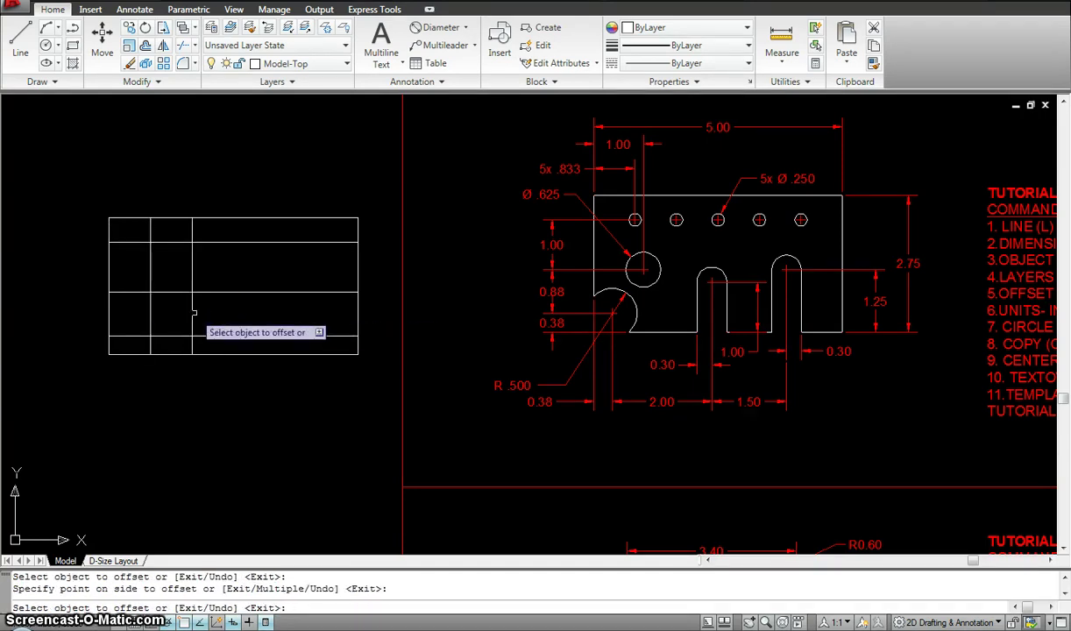
{"action": "left_click", "coordinate": [191, 313]}
{"action": "left_click", "coordinate": [250, 320]}
{"action": "left_click", "coordinate": [234, 313]}
{"action": "left_click", "coordinate": [290, 320]}
{"action": "left_click", "coordinate": [275, 318]}
{"action": "left_click", "coordinate": [318, 321]}
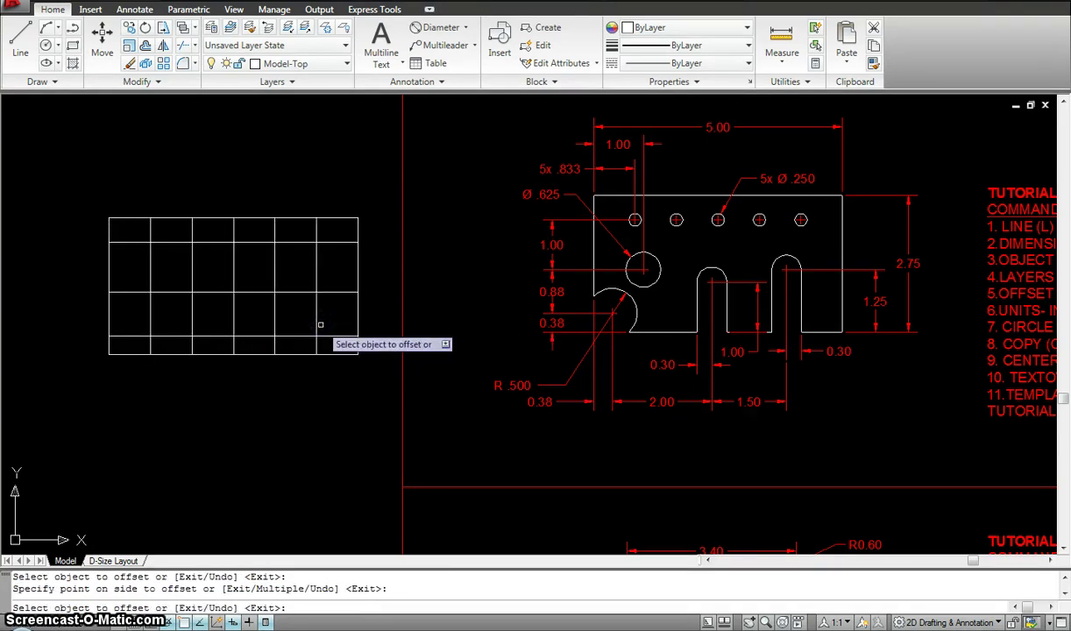
{"action": "key", "text": "Escape"}
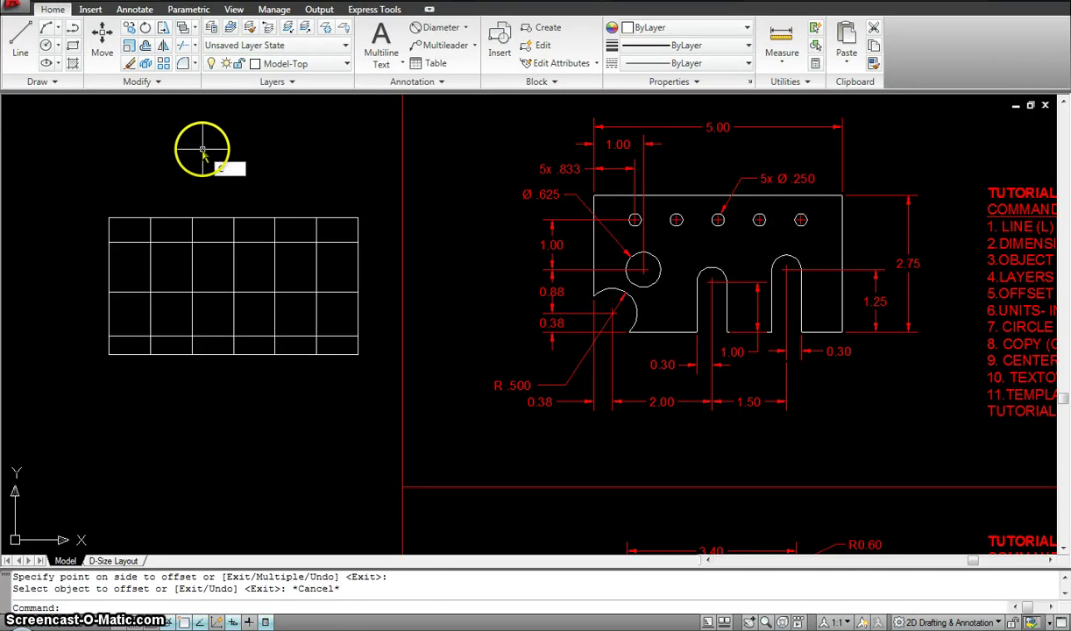
Step: Draw a 0.25-diameter circle at the first grid intersection on the top line
{"action": "type", "text": "c"}
{"action": "key", "text": "Return"}
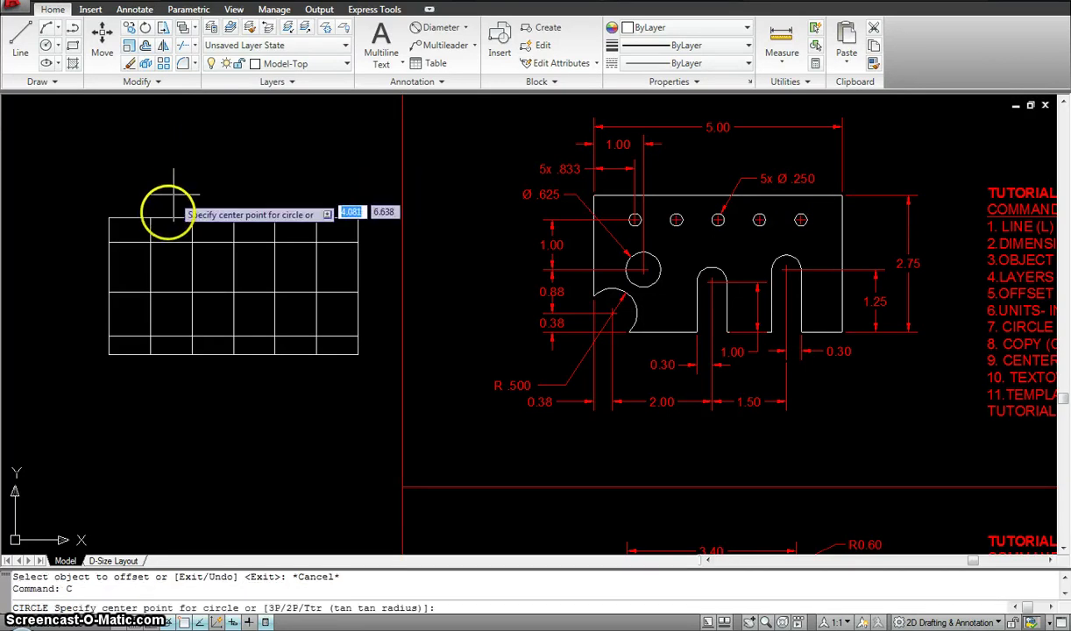
{"action": "left_click", "coordinate": [150, 243]}
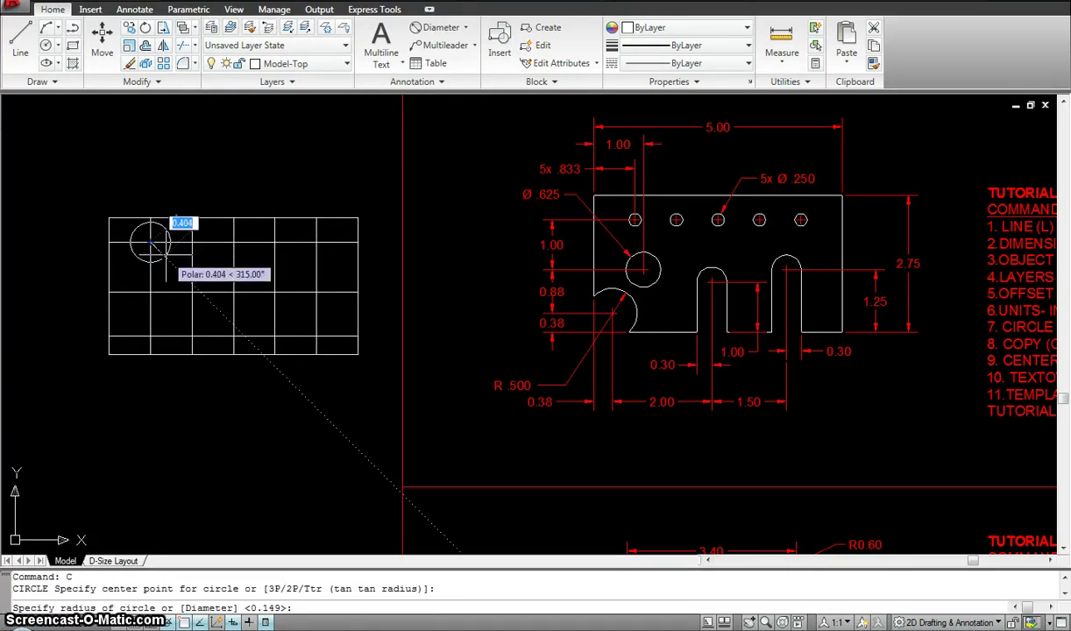
{"action": "type", "text": "D"}
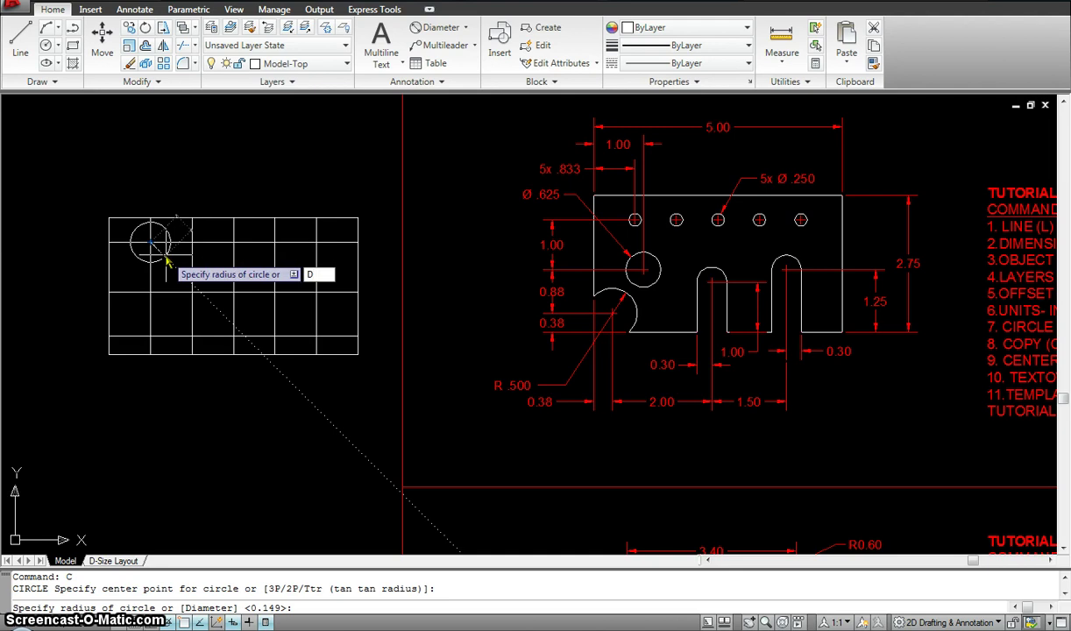
{"action": "key", "text": "Return"}
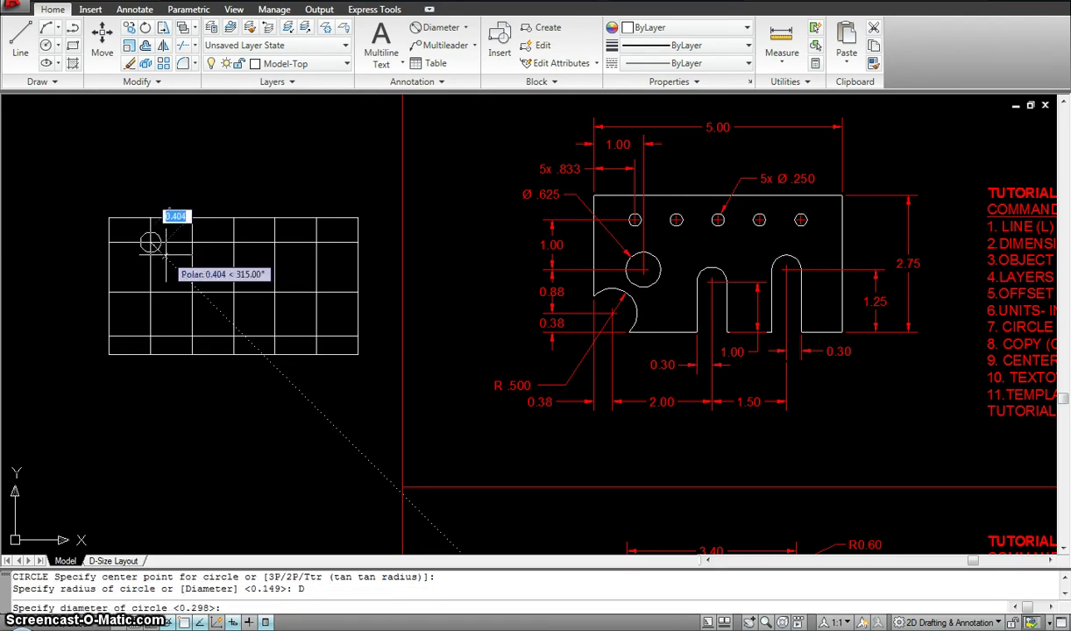
{"action": "key", "text": "BackSpace"}
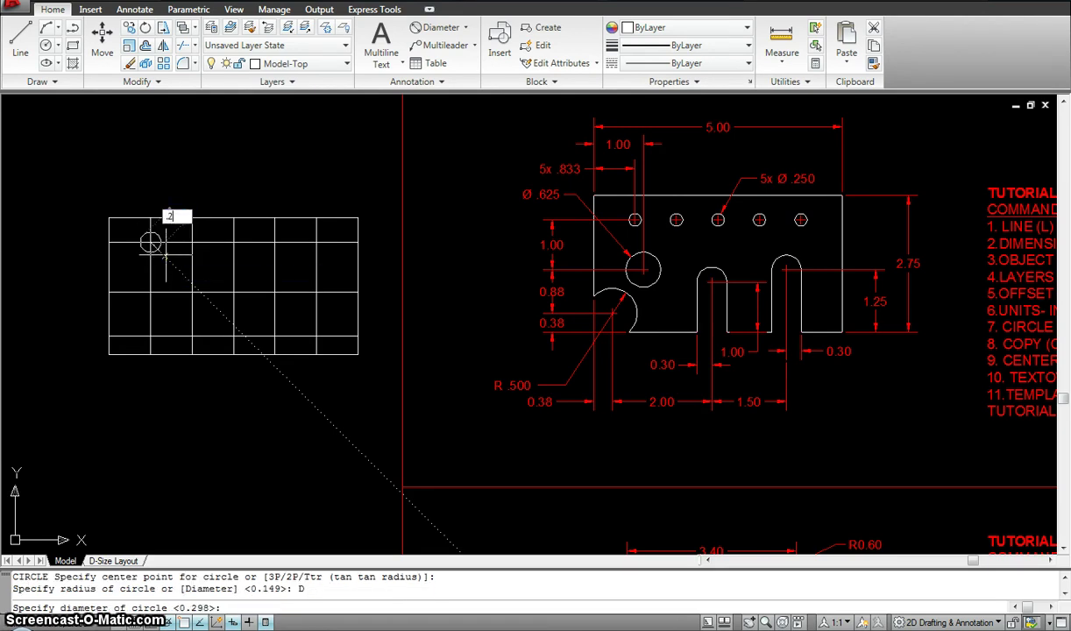
{"action": "type", "text": ".25"}
{"action": "key", "text": "Return"}
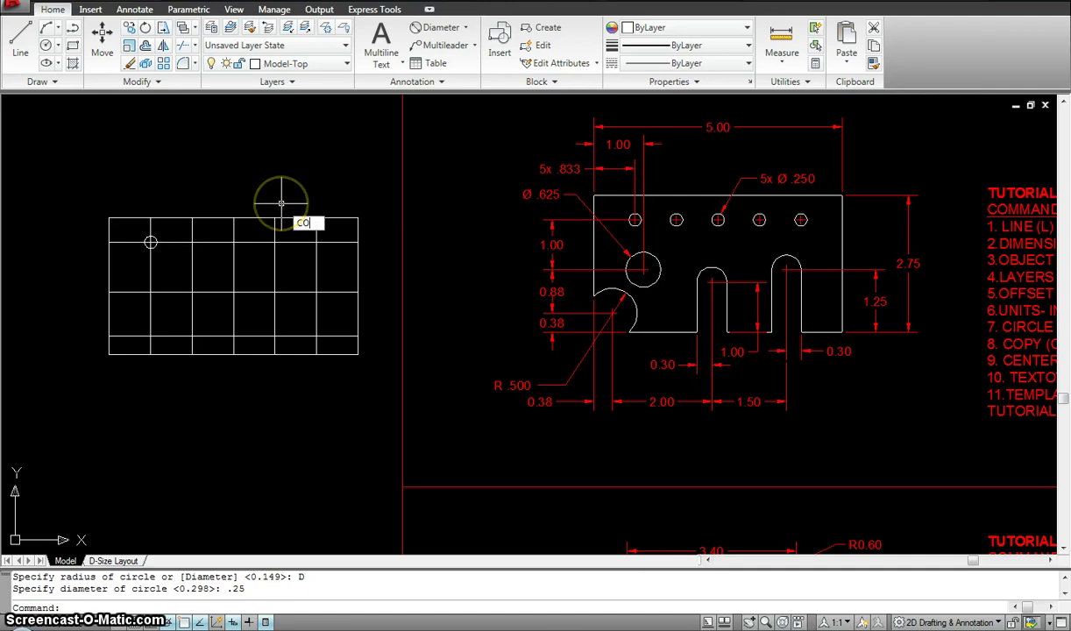
Step: Copy the small hole to the next four intersections along the top line
{"action": "key", "text": "Return"}
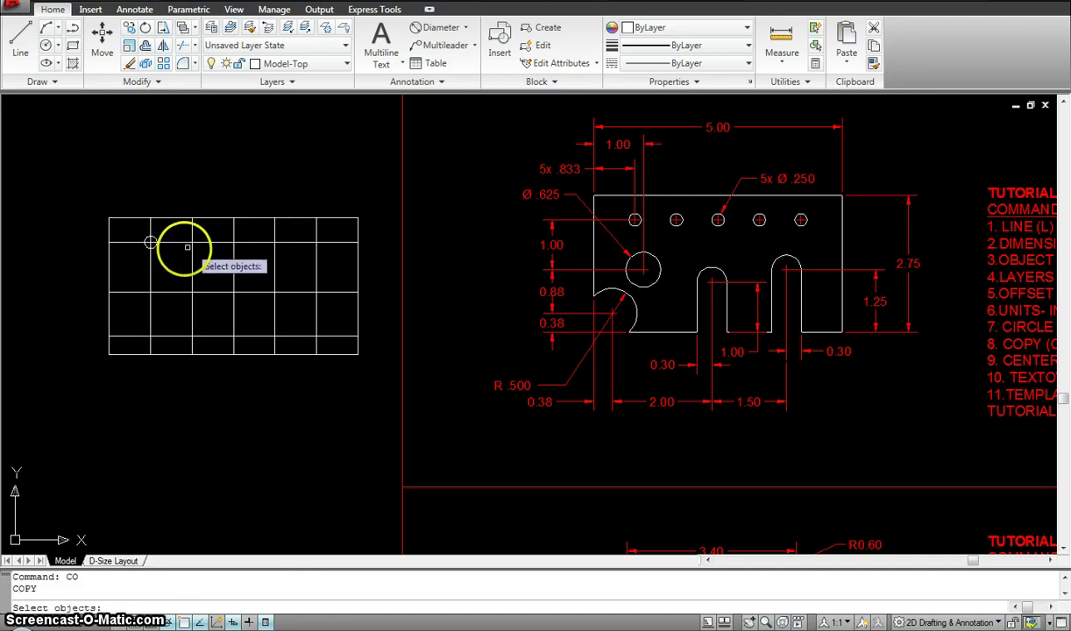
{"action": "scroll", "coordinate": [151, 243], "scroll_direction": "up", "scroll_amount": 6}
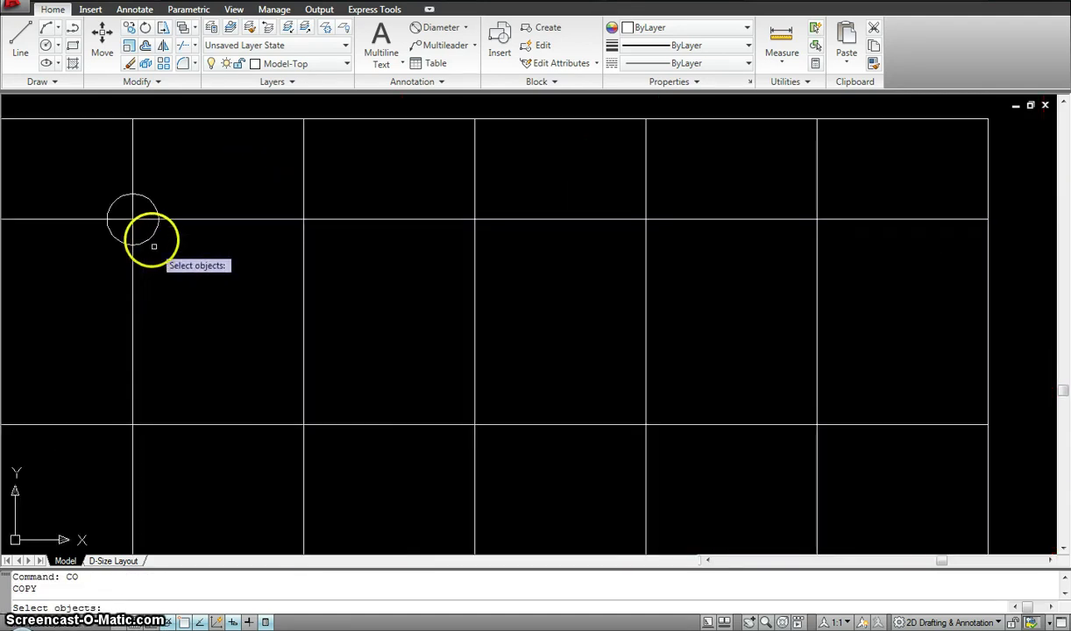
{"action": "key", "text": "Return"}
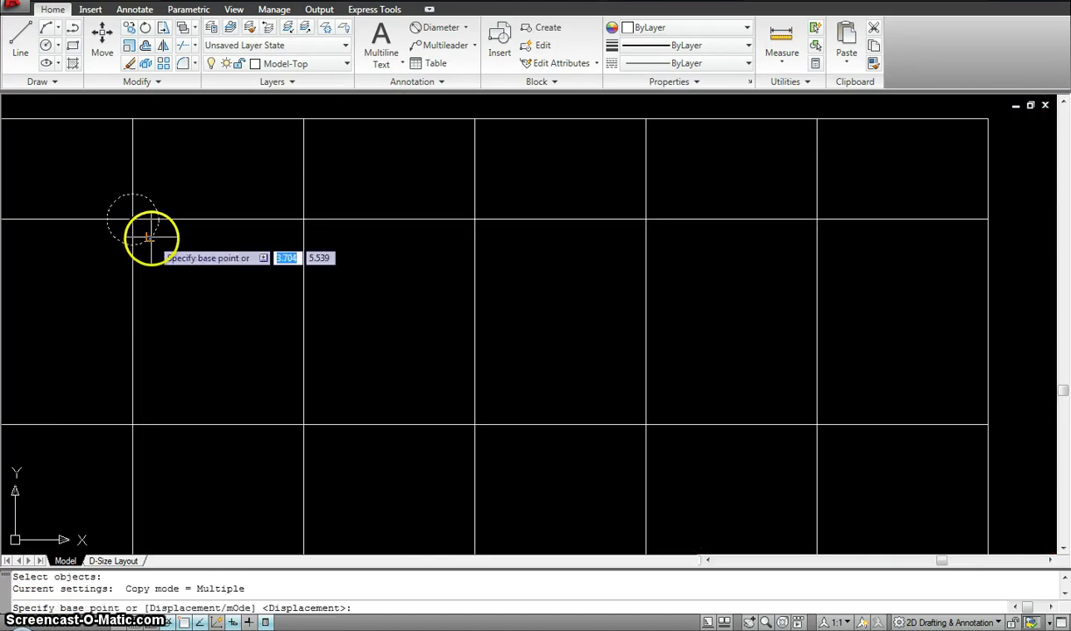
{"action": "scroll", "coordinate": [148, 232], "scroll_direction": "down", "scroll_amount": 2}
{"action": "left_click", "coordinate": [139, 227]}
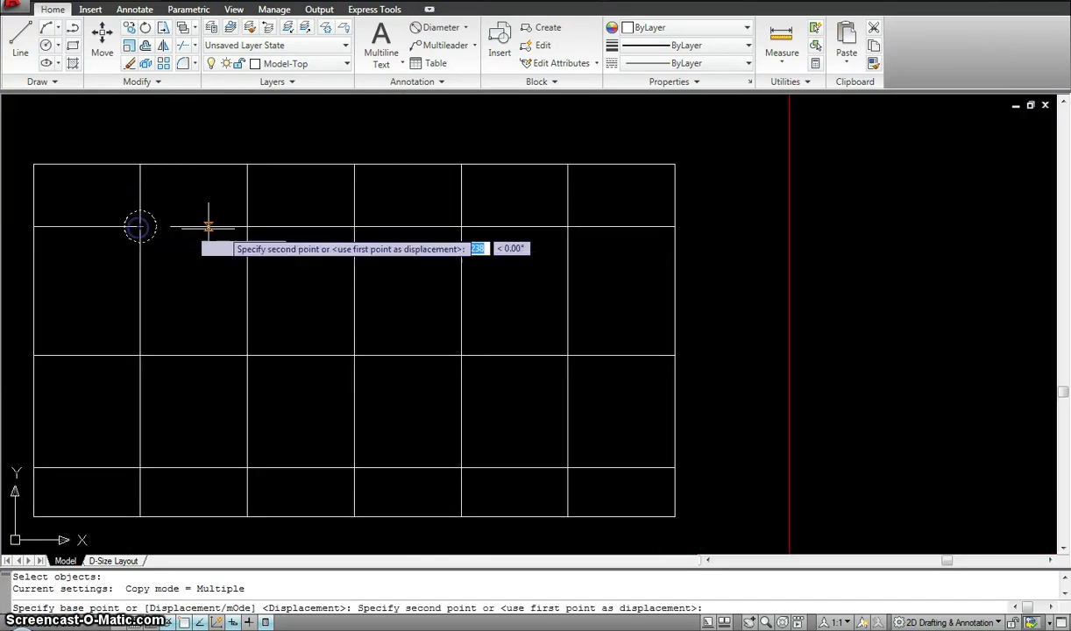
{"action": "left_click", "coordinate": [247, 227]}
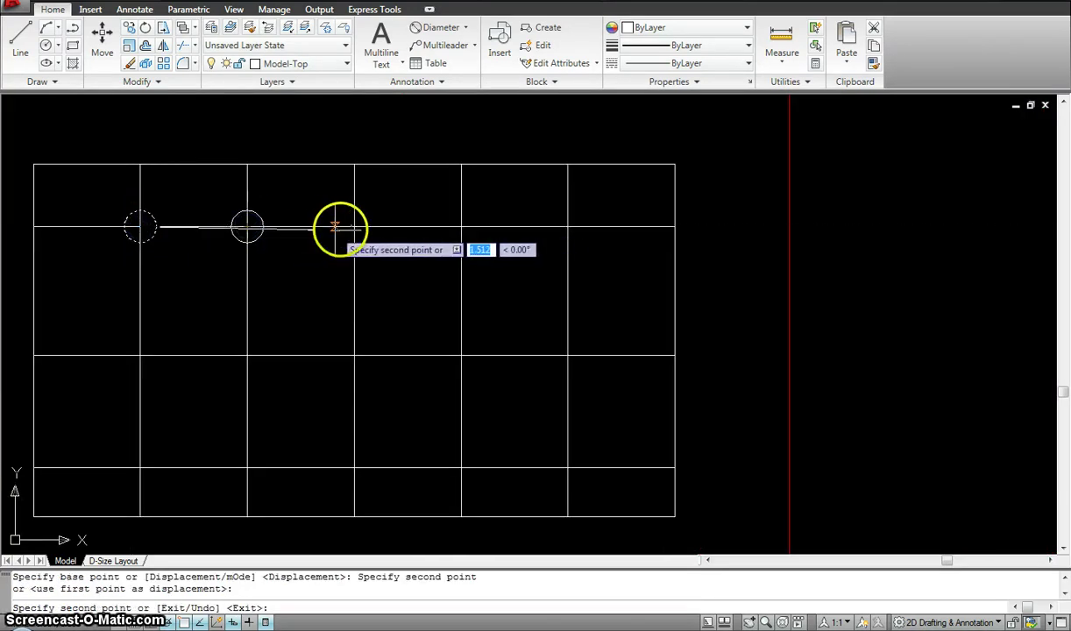
{"action": "left_click", "coordinate": [355, 227]}
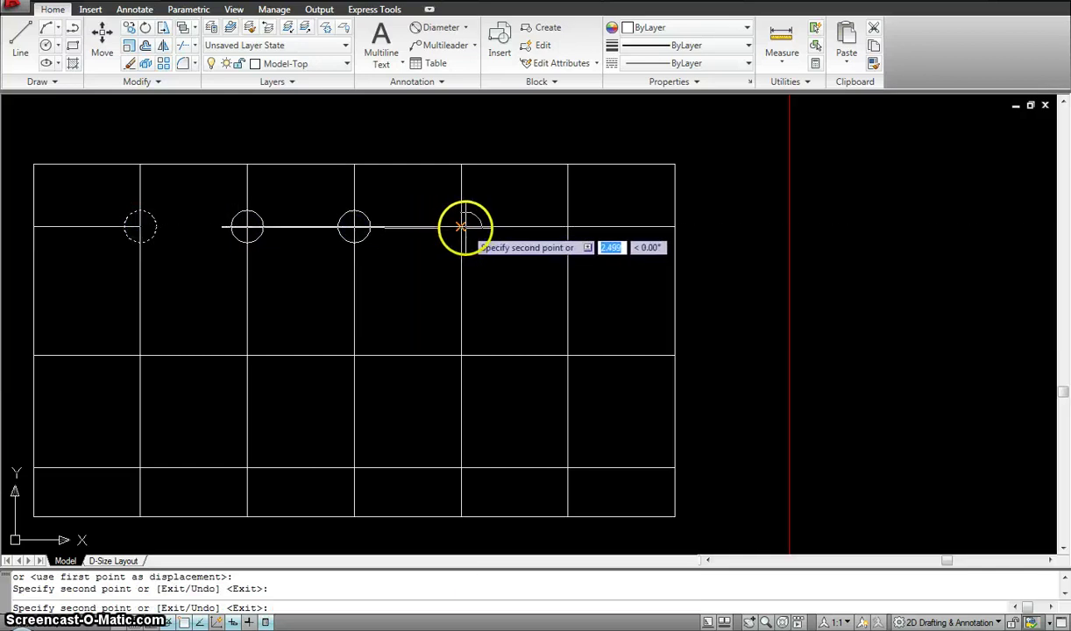
{"action": "left_click", "coordinate": [461, 227]}
{"action": "left_click", "coordinate": [570, 228]}
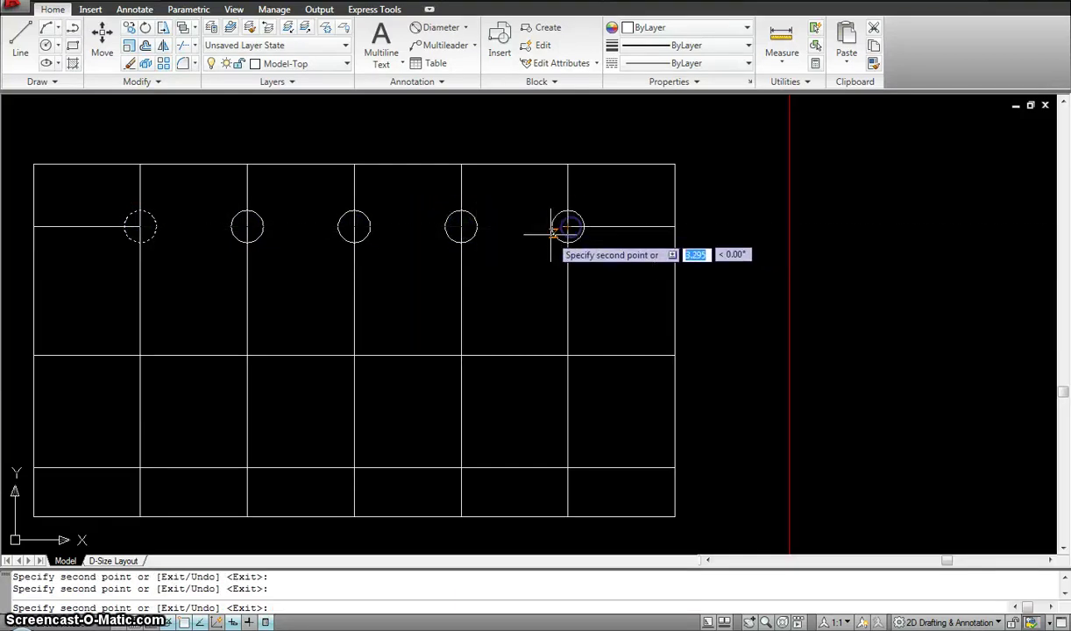
{"action": "scroll", "coordinate": [568, 229], "scroll_direction": "down", "scroll_amount": 5}
{"action": "key", "text": "Escape"}
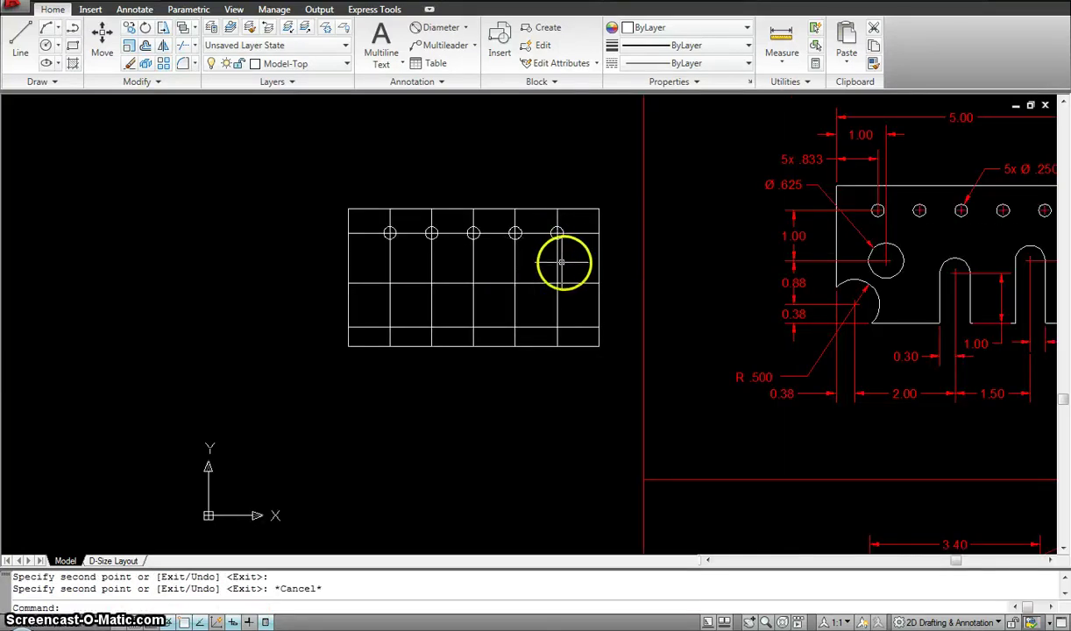
Step: Delete the five vertical grid lines and recentre the view on both drawings
{"action": "left_click", "coordinate": [571, 264]}
{"action": "left_click", "coordinate": [399, 250]}
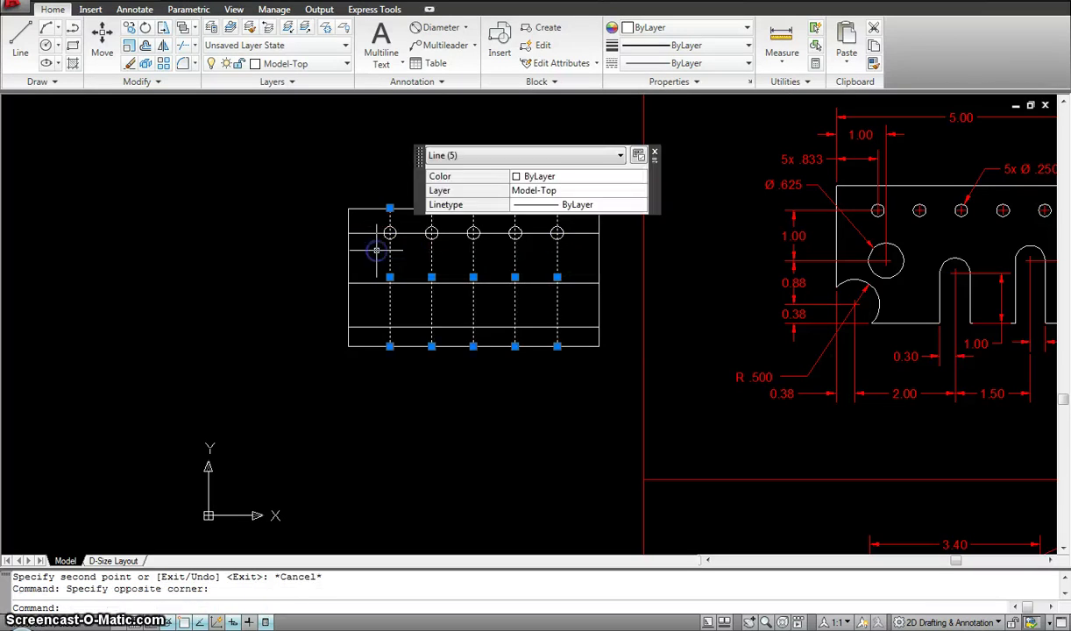
{"action": "key", "text": "Delete"}
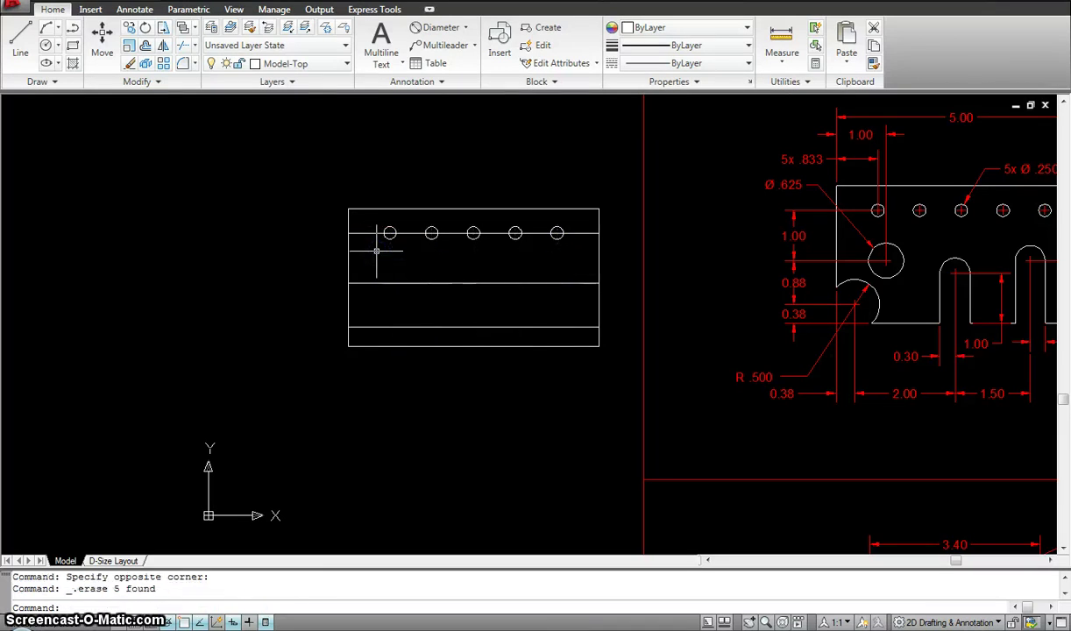
{"action": "middle_click_drag", "start_coordinate": [524, 273], "coordinate": [426, 261]}
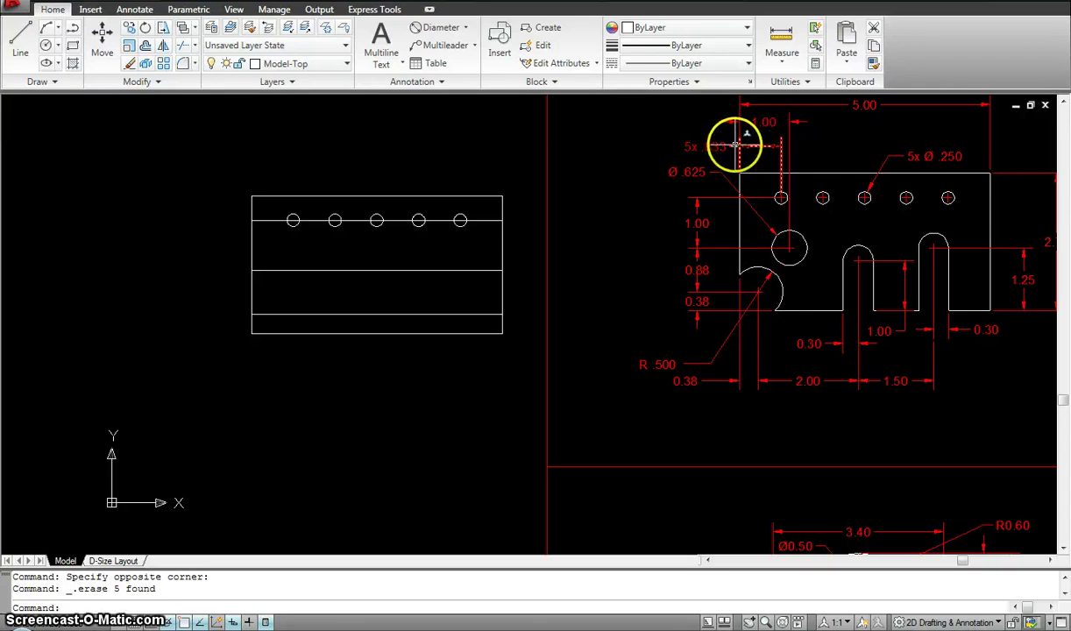
Step: Offset the rectangle's left edge 1 unit inward
{"action": "type", "text": "o"}
{"action": "key", "text": "Return"}
{"action": "type", "text": "1"}
{"action": "key", "text": "Return"}
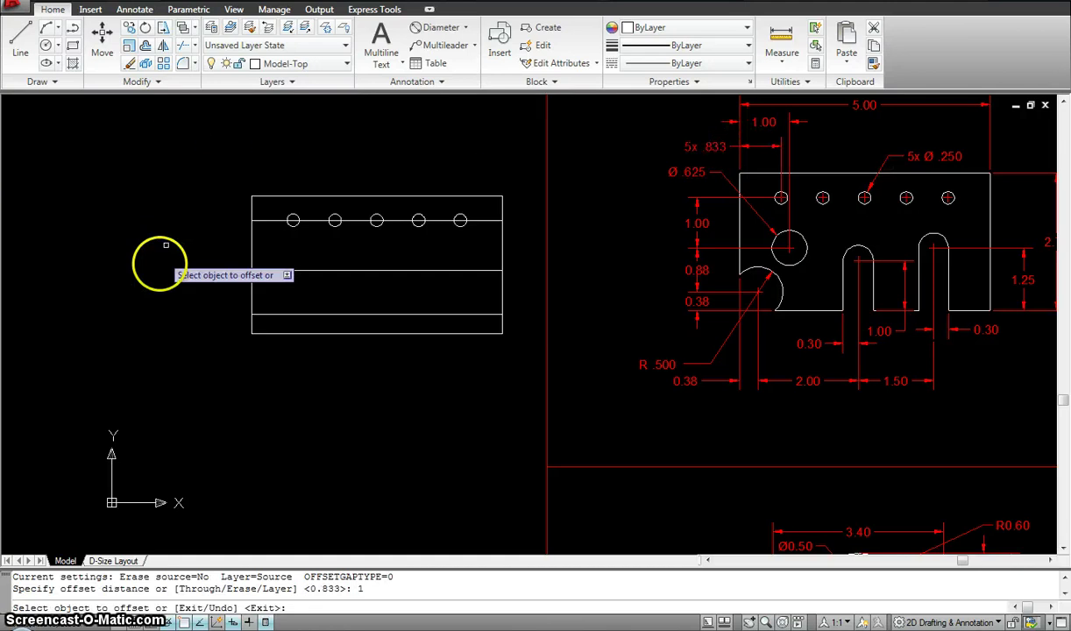
{"action": "left_click", "coordinate": [251, 253]}
{"action": "left_click", "coordinate": [351, 276]}
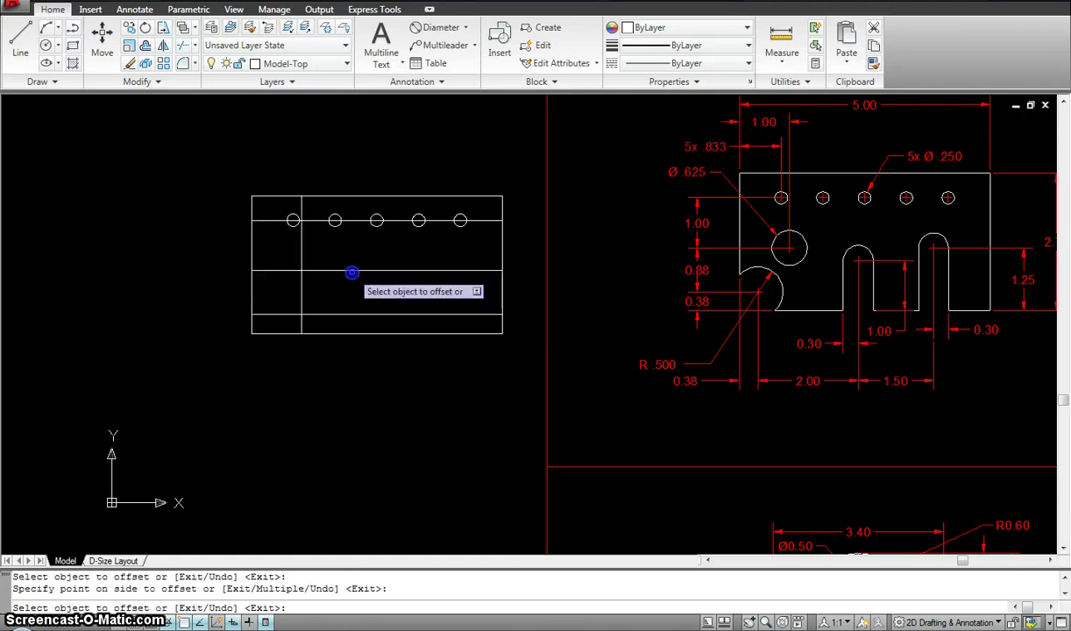
{"action": "key", "text": "Escape"}
{"action": "left_click_drag", "start_coordinate": [333, 257], "coordinate": [303, 269]}
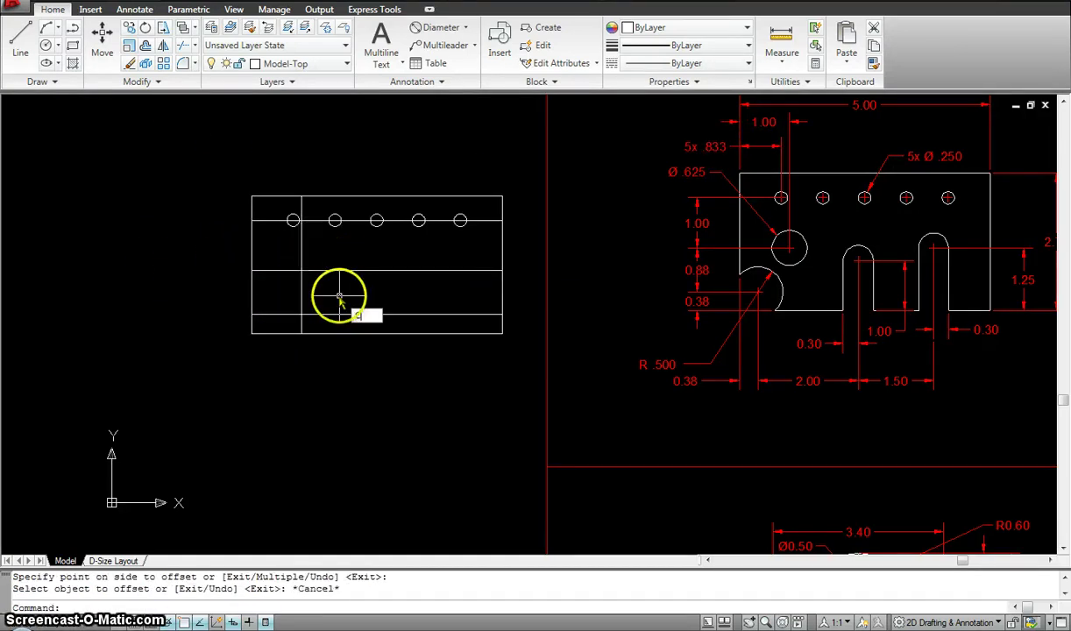
Step: Draw a 0.625-diameter circle at the new vertical line's intersection
{"action": "type", "text": "c"}
{"action": "key", "text": "Return"}
{"action": "left_click", "coordinate": [302, 270]}
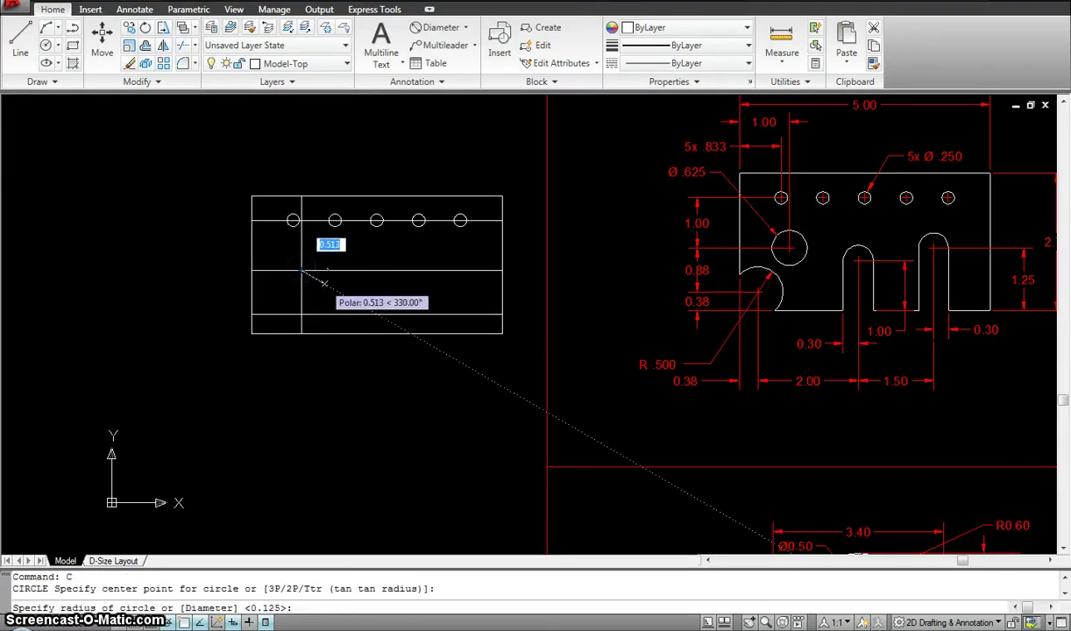
{"action": "type", "text": "D"}
{"action": "key", "text": "Return"}
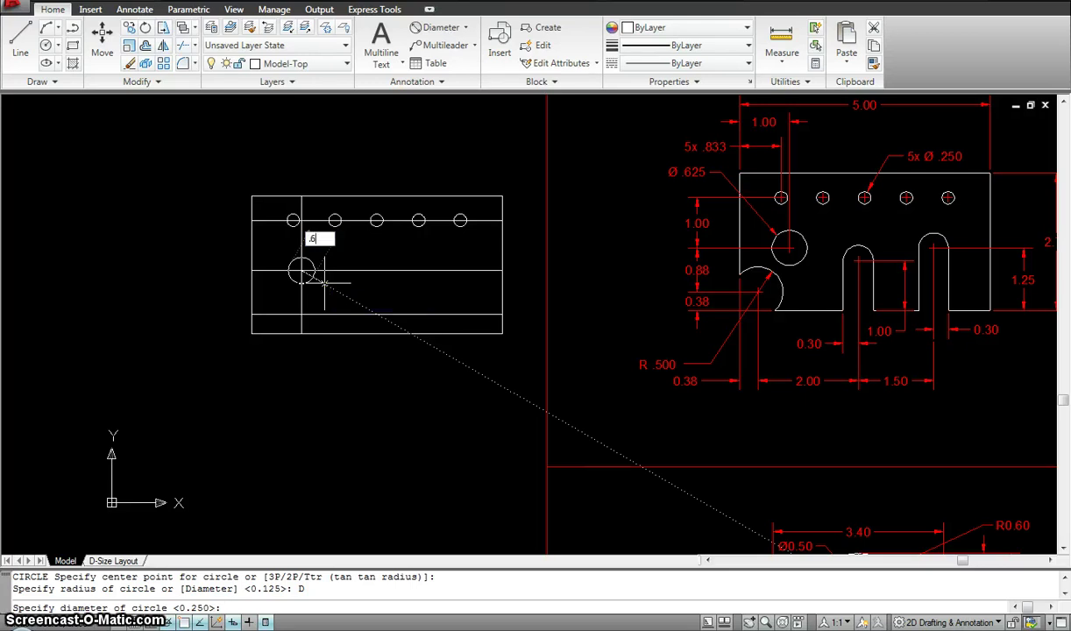
{"action": "key", "text": "Return"}
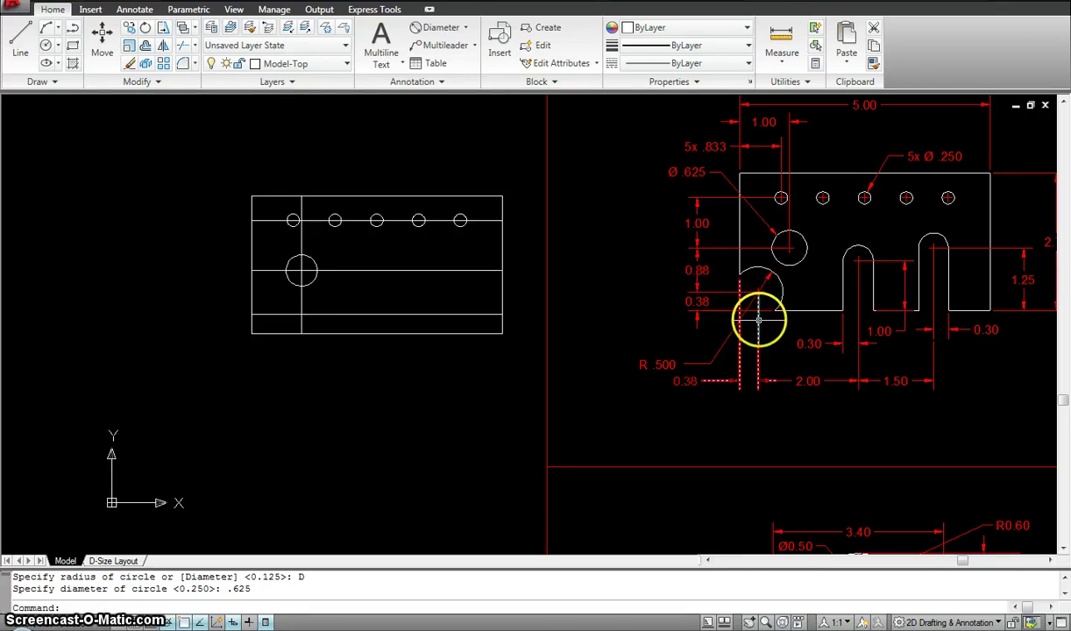
Step: Pan to view the reference's red dimensions, cancelling the started offset
{"action": "key", "text": "Escape"}
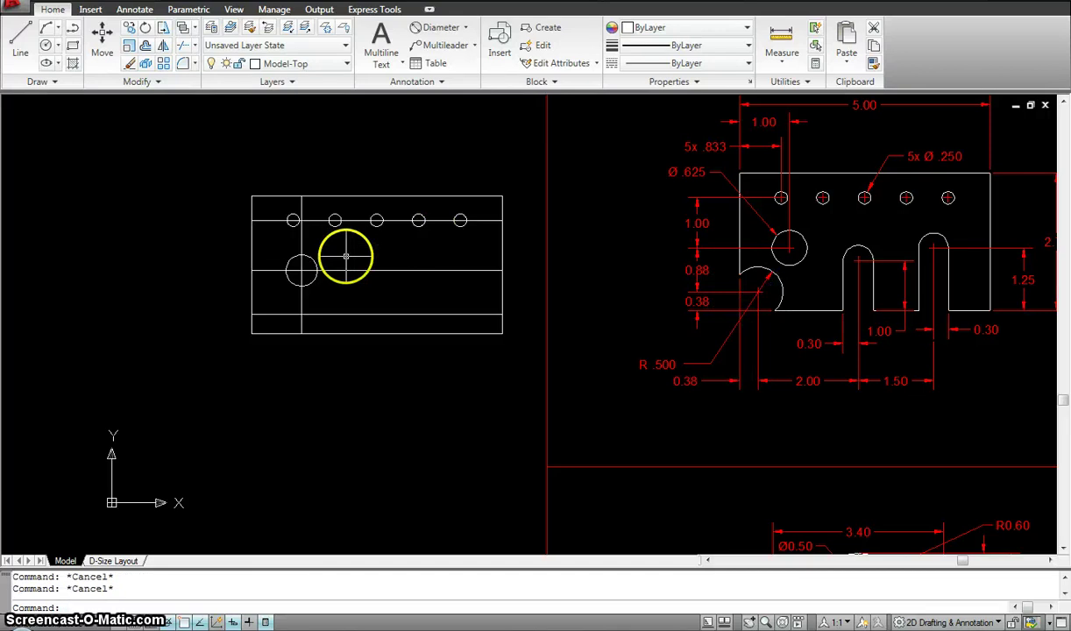
{"action": "type", "text": "o"}
{"action": "key", "text": "Return"}
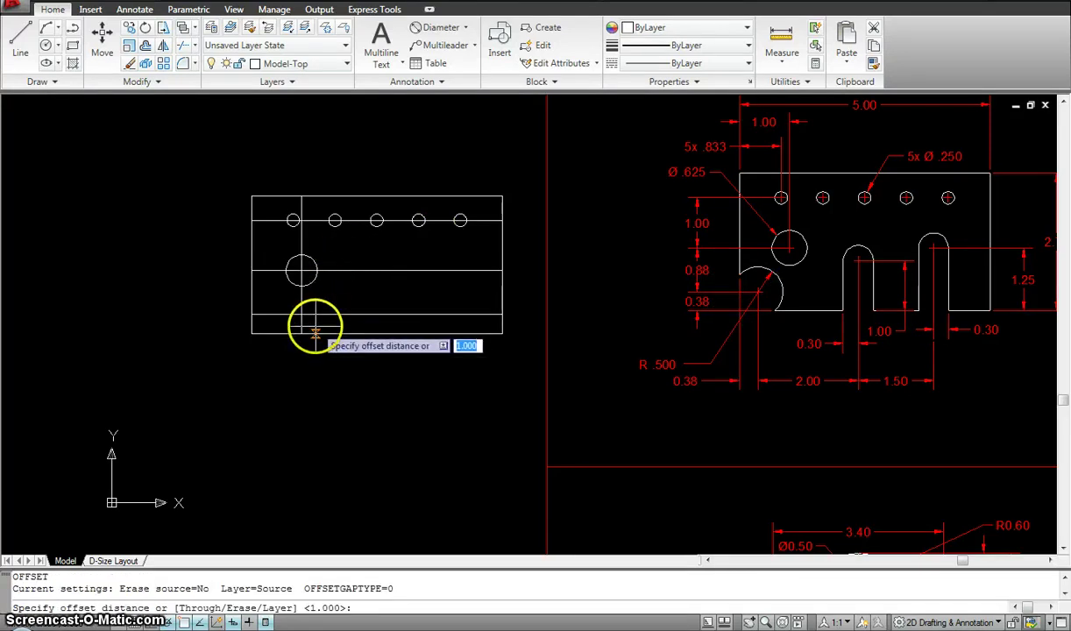
{"action": "scroll", "coordinate": [306, 327], "scroll_direction": "up", "scroll_amount": 5}
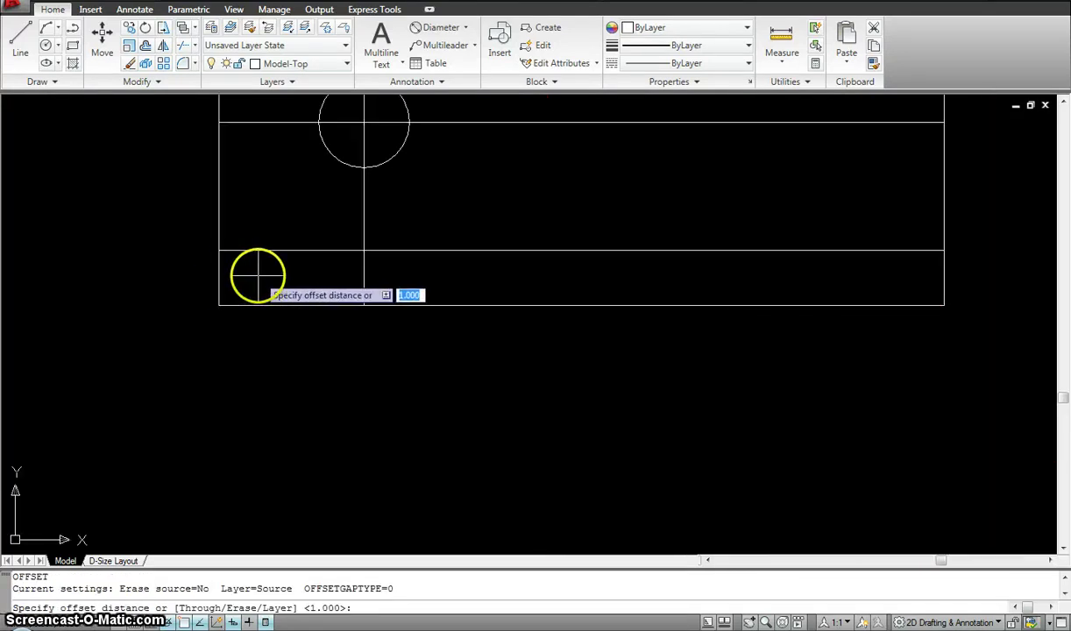
{"action": "scroll", "coordinate": [262, 278], "scroll_direction": "down", "scroll_amount": 2}
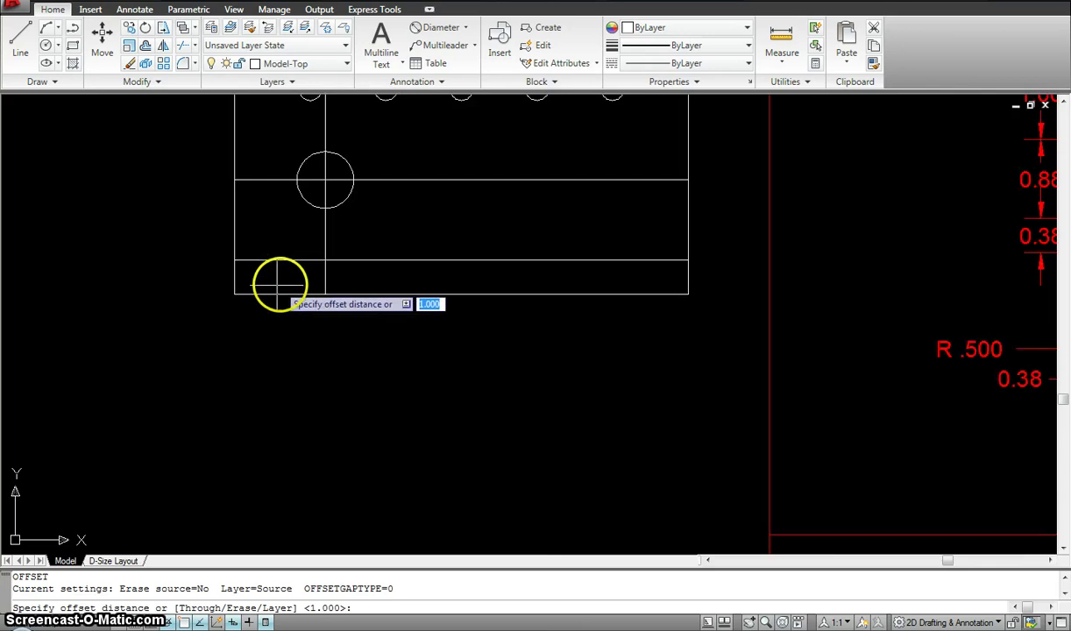
{"action": "middle_click_drag", "start_coordinate": [299, 280], "coordinate": [194, 312]}
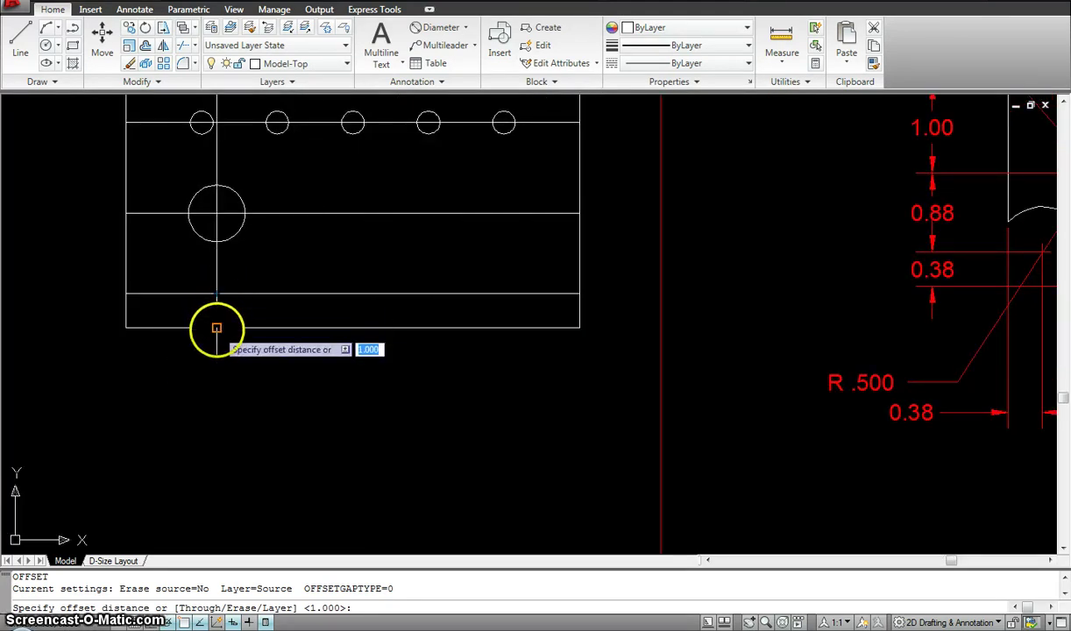
{"action": "key", "text": "Escape"}
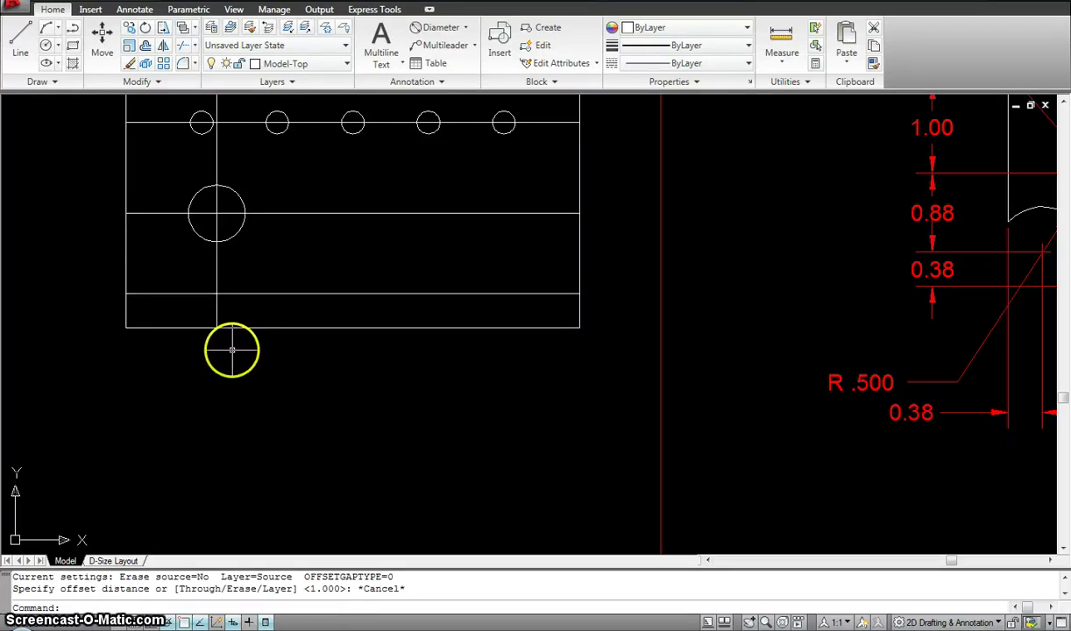
Step: Offset the part's left edge 0.380 inward, measuring the distance from two picked points
{"action": "key", "text": "Escape"}
{"action": "key", "text": "Escape"}
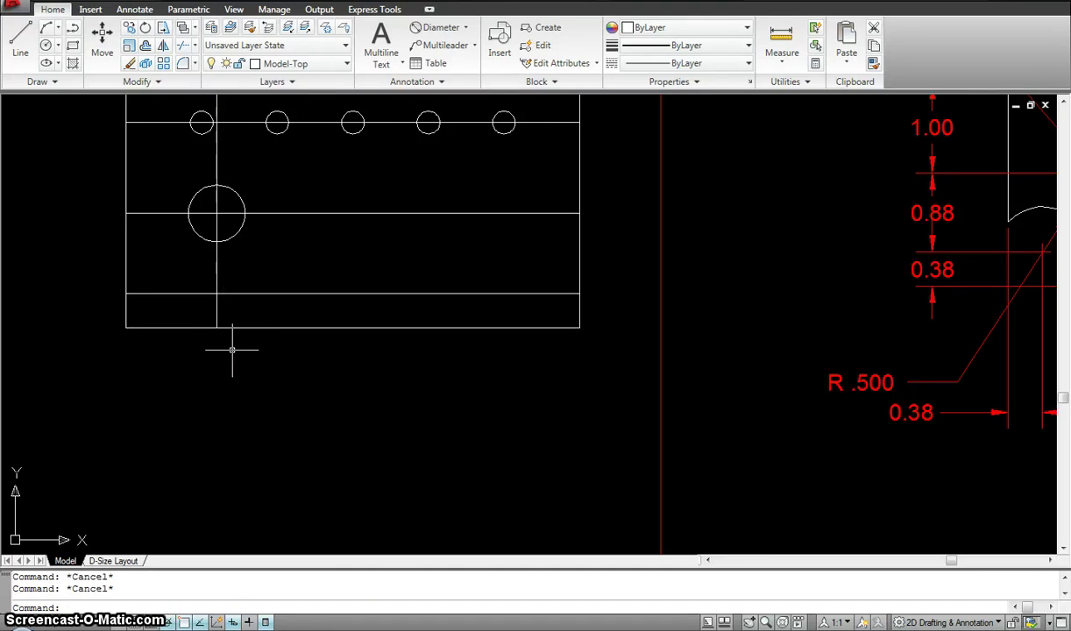
{"action": "type", "text": "O"}
{"action": "key", "text": "Return"}
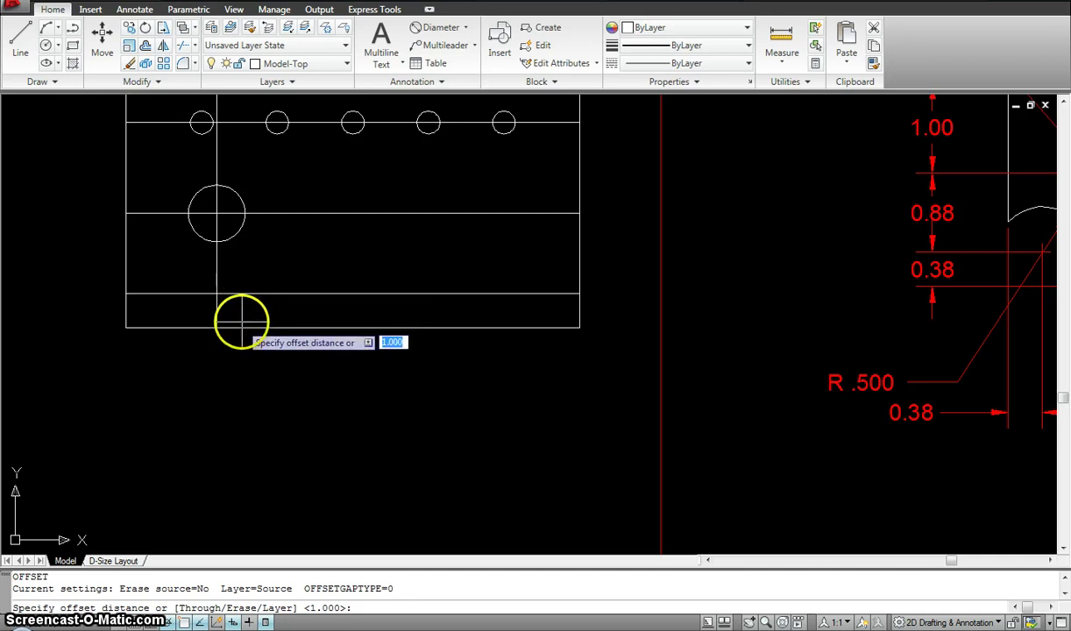
{"action": "left_click", "coordinate": [215, 328]}
{"action": "left_click", "coordinate": [215, 294]}
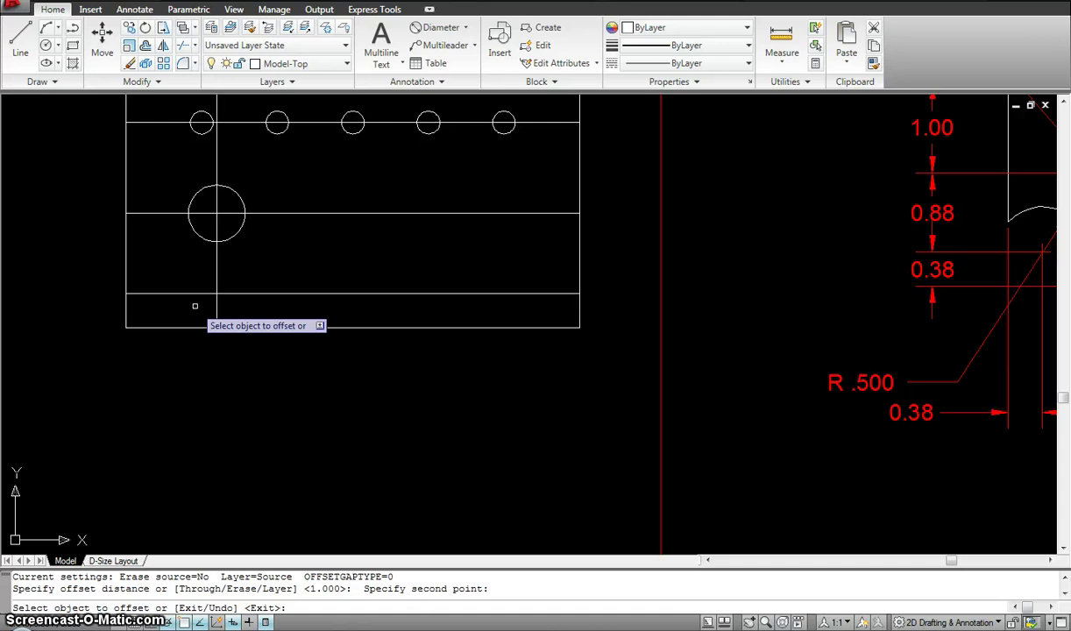
{"action": "left_click", "coordinate": [143, 307]}
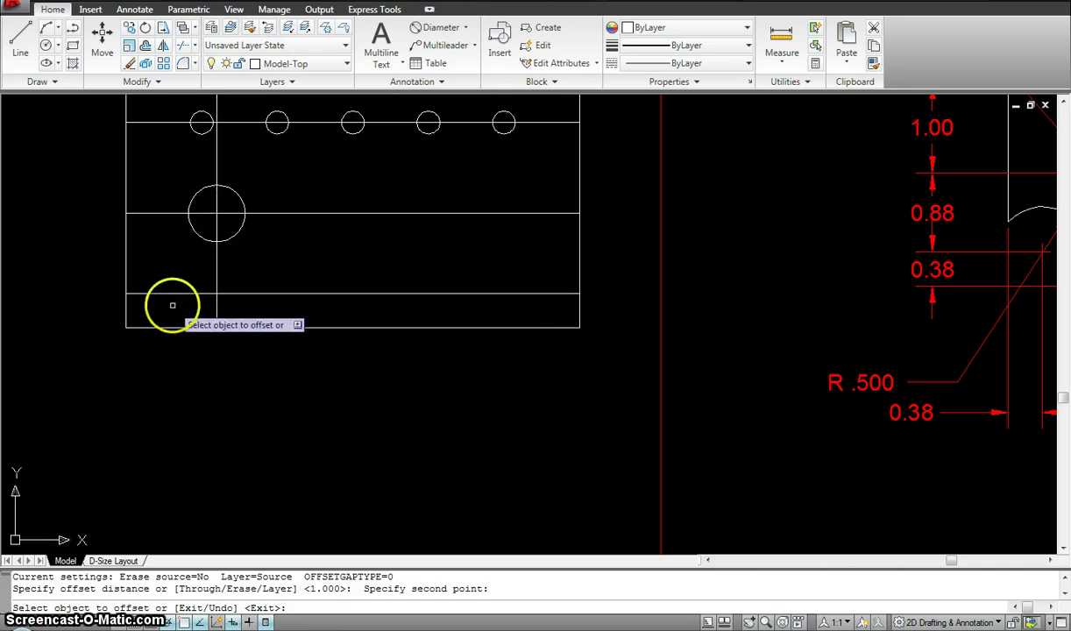
{"action": "left_click", "coordinate": [127, 306]}
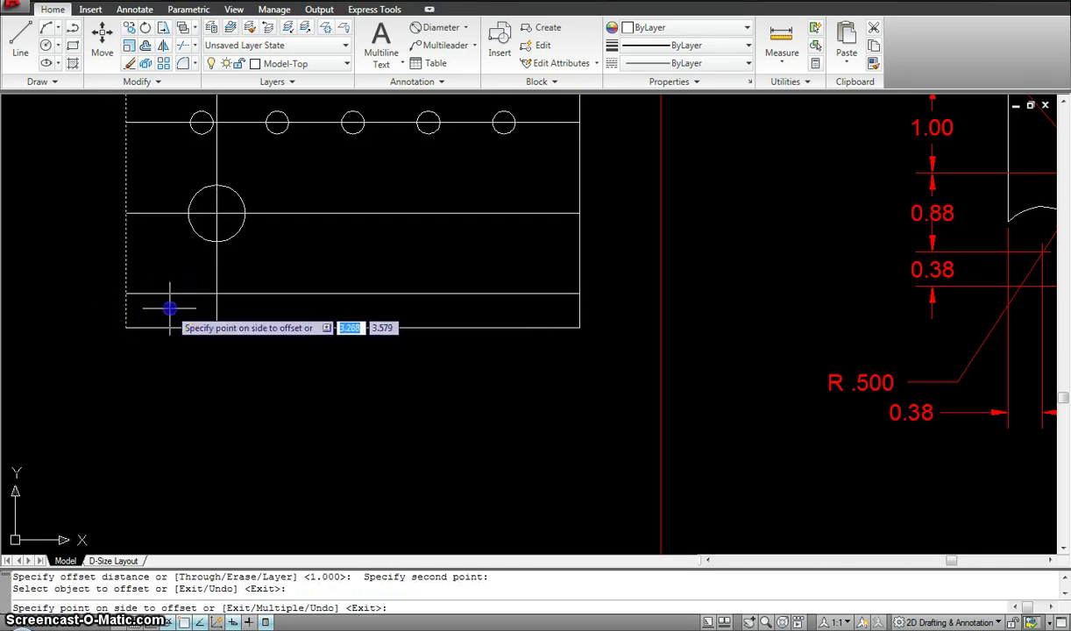
{"action": "left_click", "coordinate": [156, 307]}
{"action": "scroll", "coordinate": [275, 421], "scroll_direction": "down", "scroll_amount": 2}
{"action": "key", "text": "Escape"}
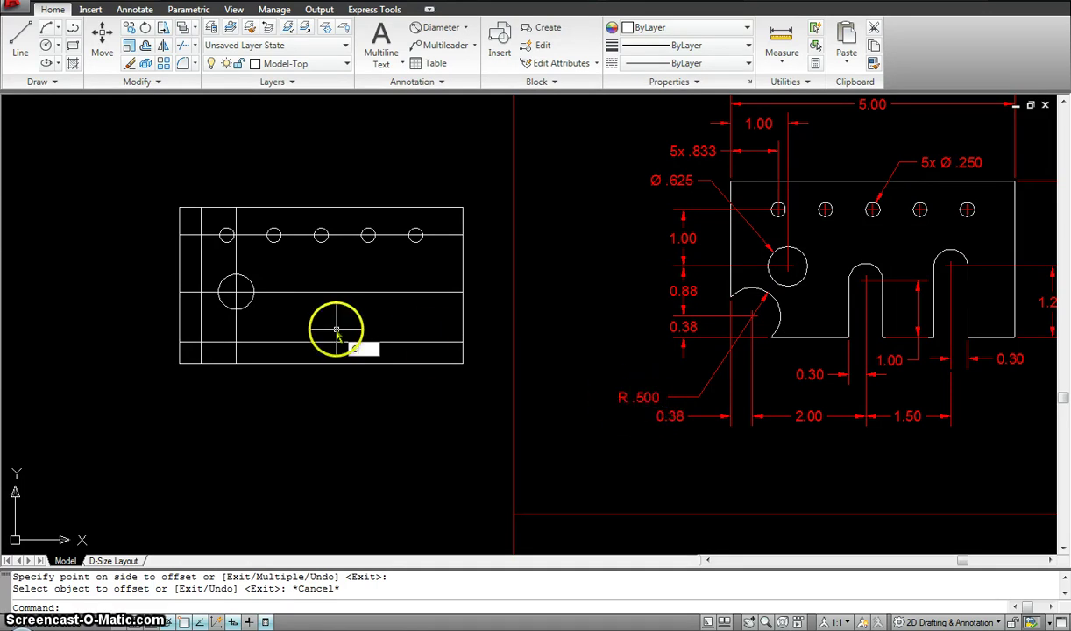
Step: Draw a 1.00-diameter circle centred on the lower-left construction-line intersection
{"action": "key", "text": "Return"}
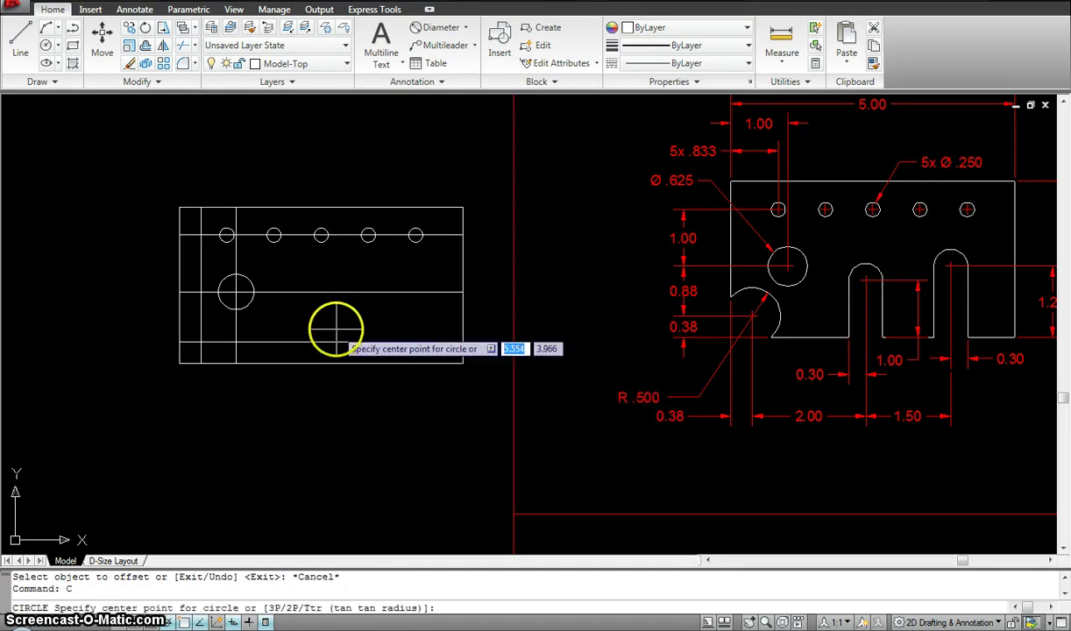
{"action": "left_click", "coordinate": [200, 342]}
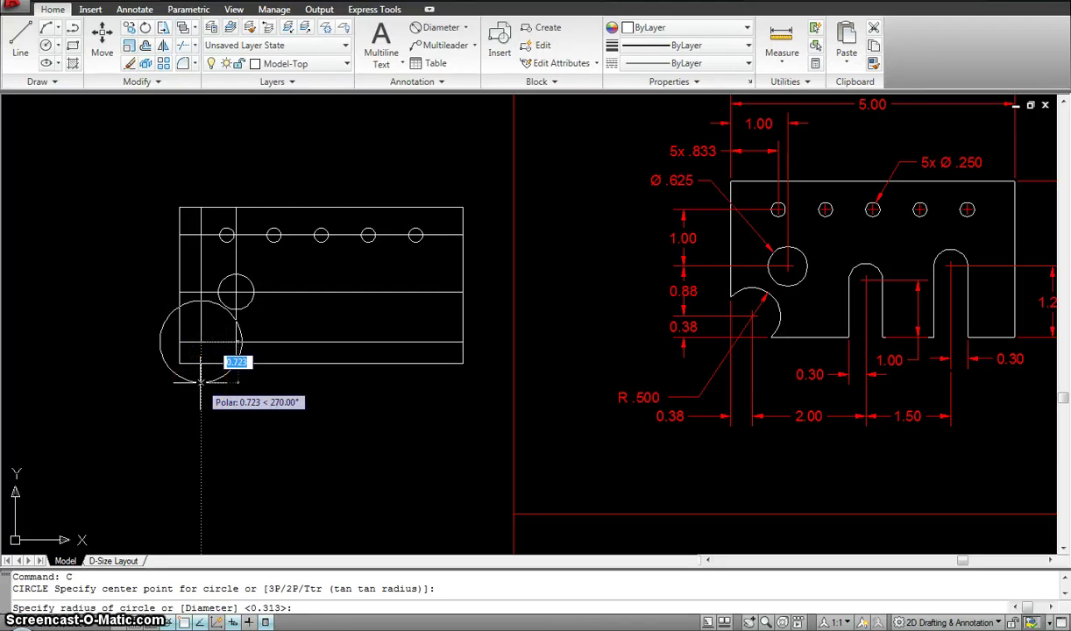
{"action": "type", "text": "D"}
{"action": "key", "text": "Return"}
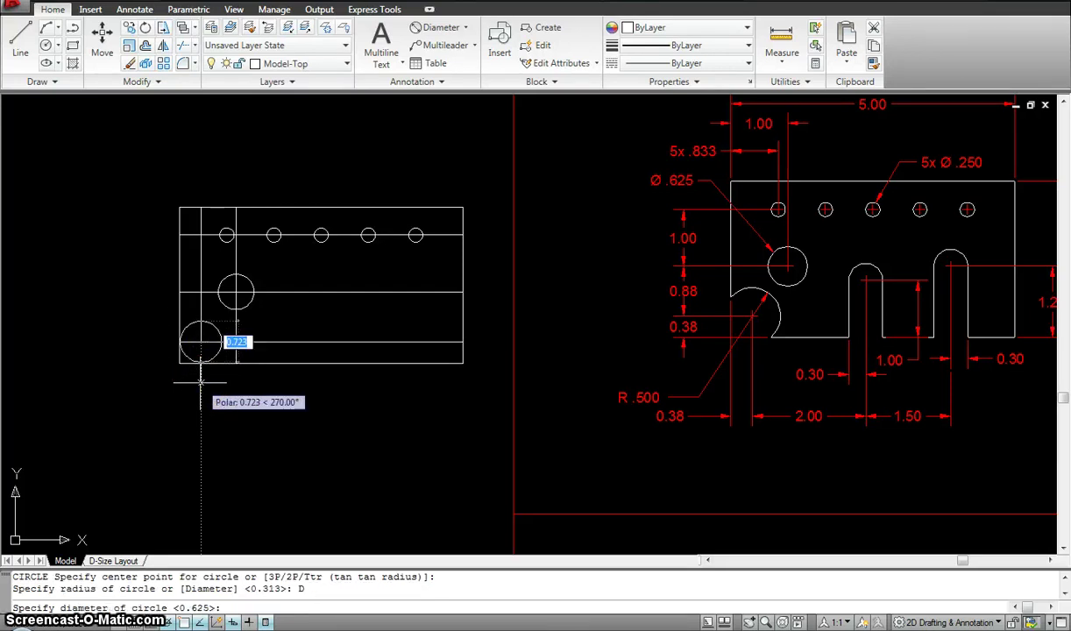
{"action": "type", "text": "1"}
{"action": "key", "text": "Return"}
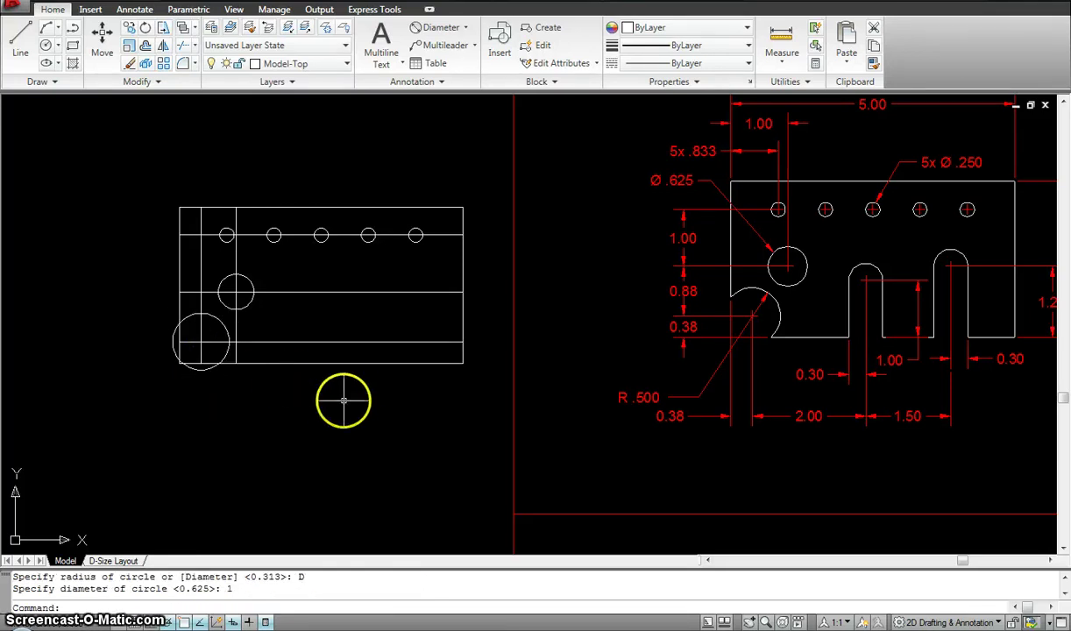
{"action": "key", "text": "Escape"}
{"action": "scroll", "coordinate": [289, 373], "scroll_direction": "down", "scroll_amount": 3}
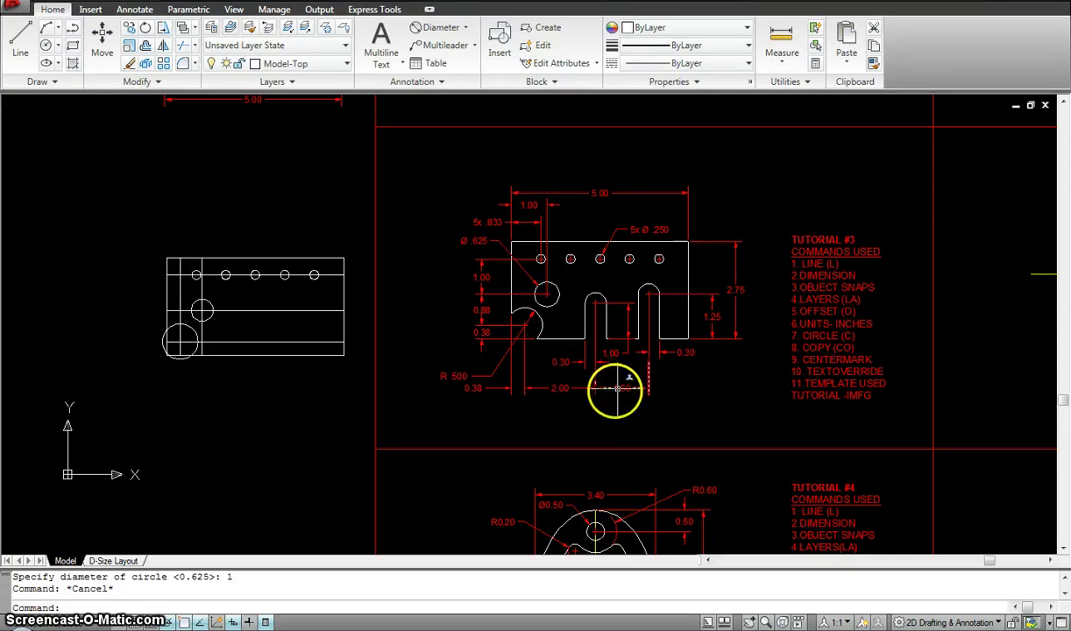
Step: Offset the left vertical line 2.00 to the right, then that copy another 1.50, for the slot centrelines
{"action": "key", "text": "Escape"}
{"action": "scroll", "coordinate": [203, 341], "scroll_direction": "up", "scroll_amount": 3}
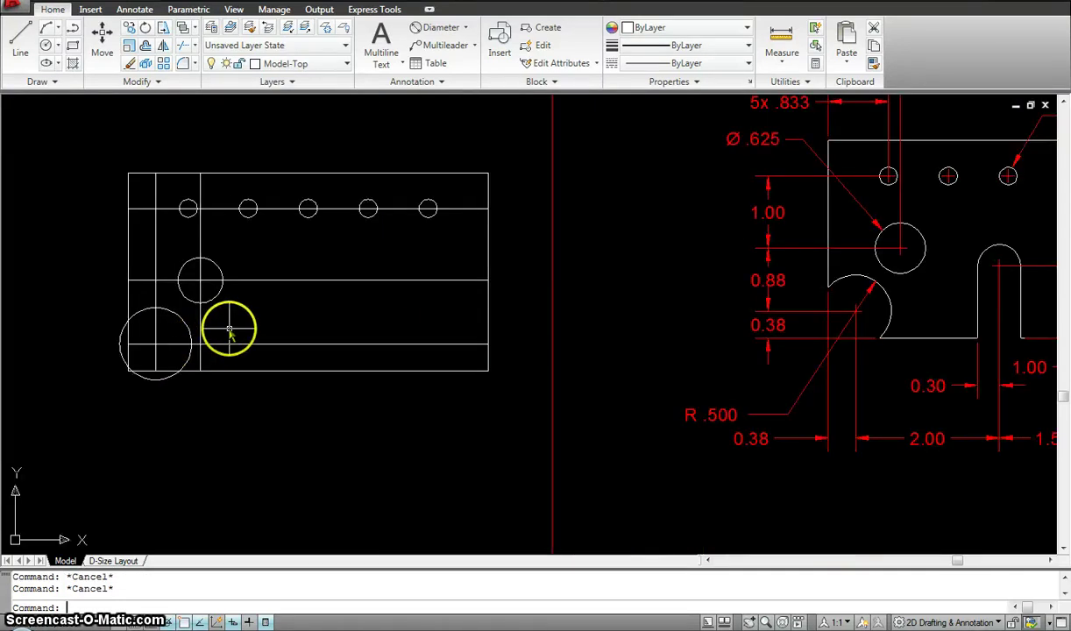
{"action": "key", "text": "Return"}
{"action": "key", "text": "Return"}
{"action": "left_click", "coordinate": [154, 322]}
{"action": "left_click", "coordinate": [348, 310]}
{"action": "key", "text": "Escape"}
{"action": "key", "text": "Return"}
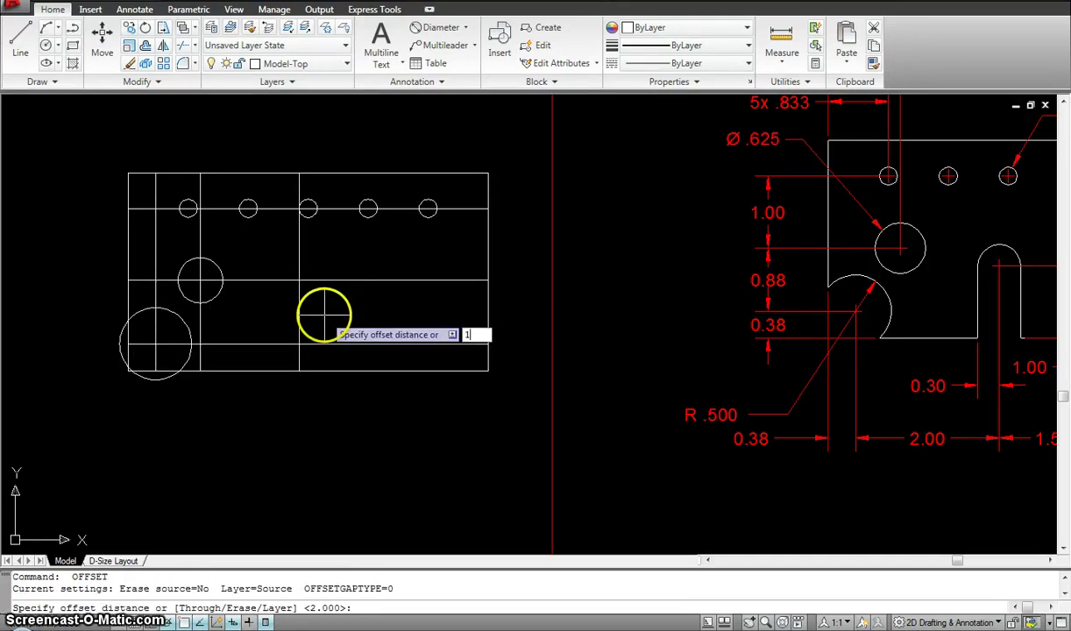
{"action": "key", "text": "Return"}
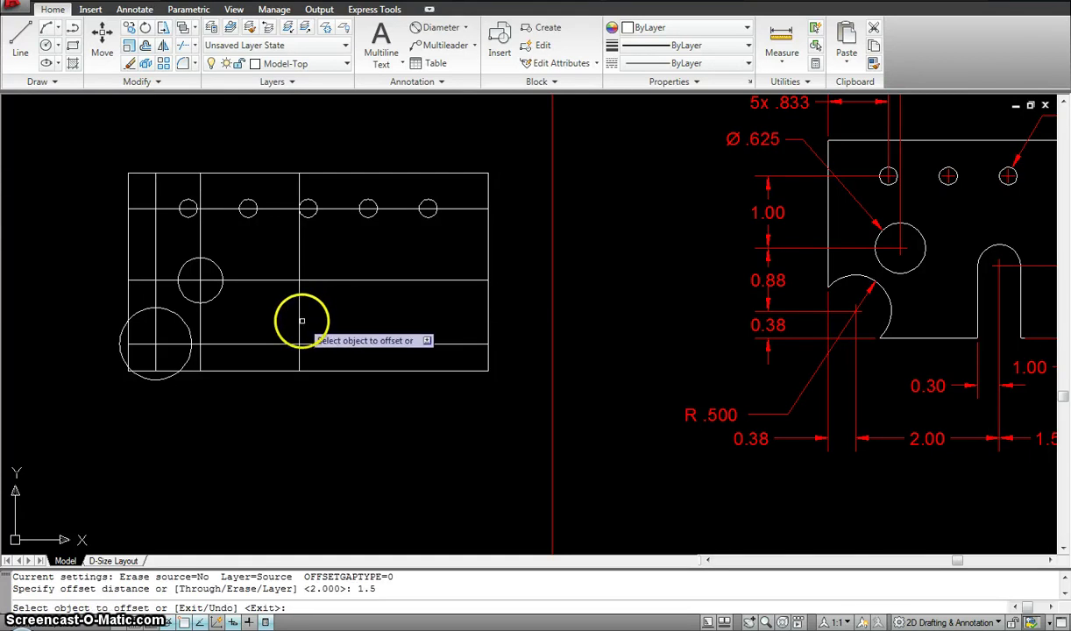
{"action": "left_click", "coordinate": [298, 319]}
{"action": "left_click", "coordinate": [457, 298]}
{"action": "key", "text": "Escape"}
Step: Offset the first slot centreline 0.3 to each side to mark the slot width
{"action": "scroll", "coordinate": [458, 298], "scroll_direction": "down", "scroll_amount": 4}
{"action": "scroll", "coordinate": [451, 305], "scroll_direction": "up", "scroll_amount": 2}
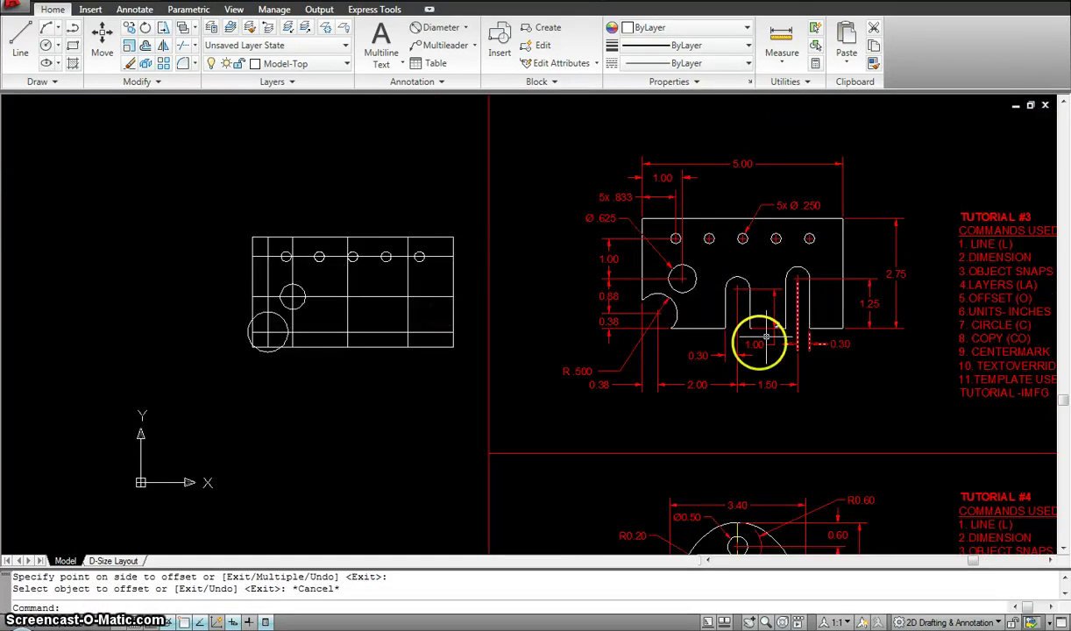
{"action": "scroll", "coordinate": [740, 342], "scroll_direction": "up", "scroll_amount": 3}
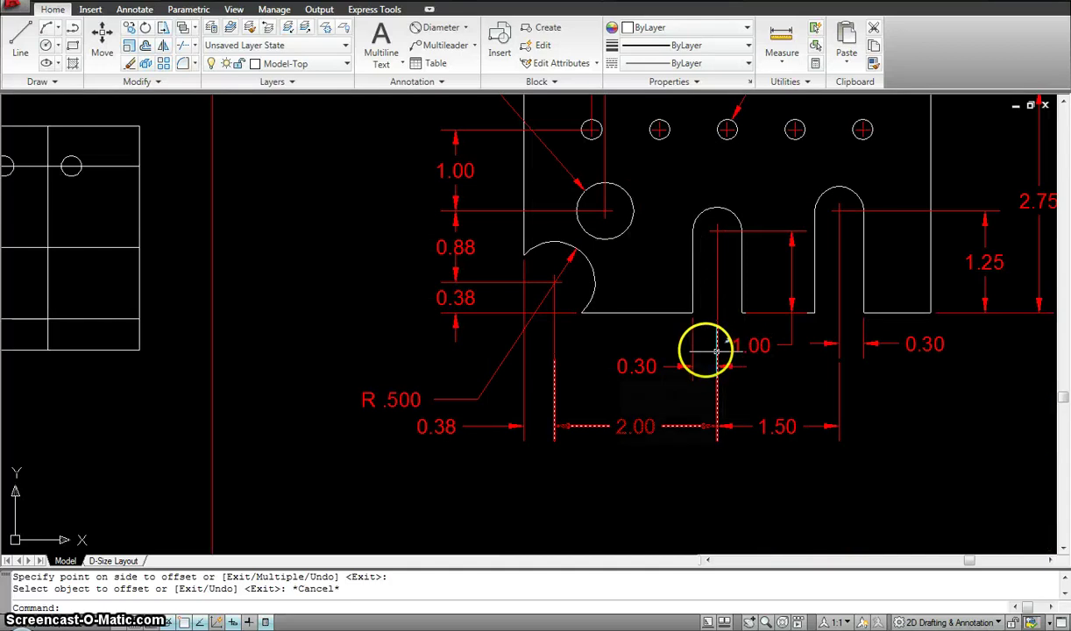
{"action": "middle_click_drag", "start_coordinate": [416, 329], "coordinate": [660, 309]}
{"action": "key", "text": "Escape"}
{"action": "key", "text": "Escape"}
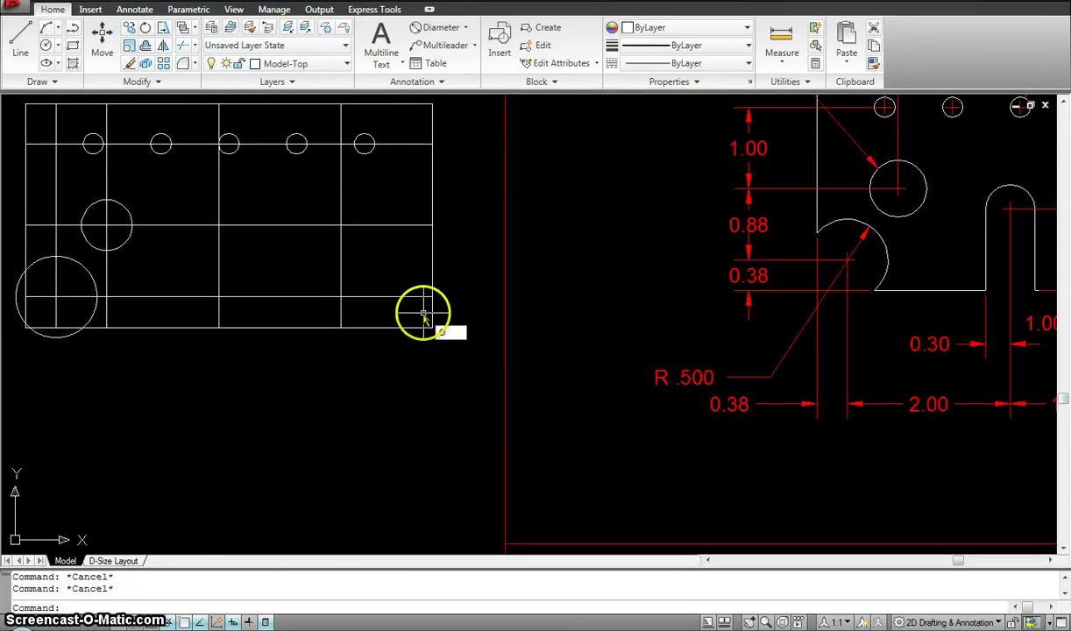
{"action": "type", "text": "o"}
{"action": "key", "text": "Return"}
{"action": "type", "text": ".3"}
{"action": "key", "text": "Return"}
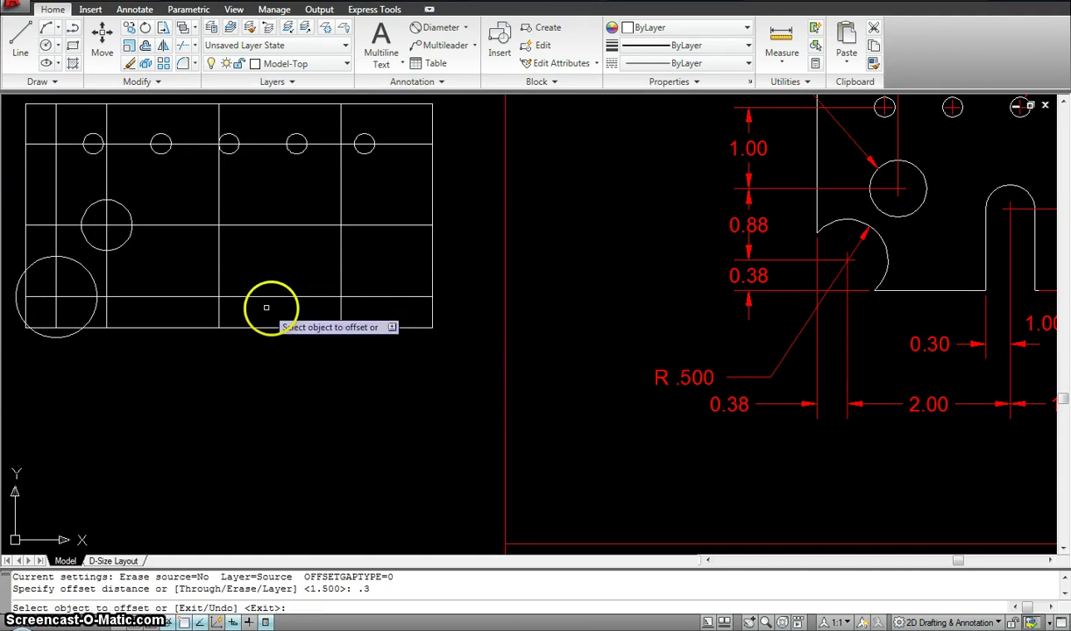
{"action": "left_click", "coordinate": [219, 283]}
{"action": "left_click", "coordinate": [191, 282]}
{"action": "left_click", "coordinate": [220, 283]}
{"action": "left_click", "coordinate": [249, 280]}
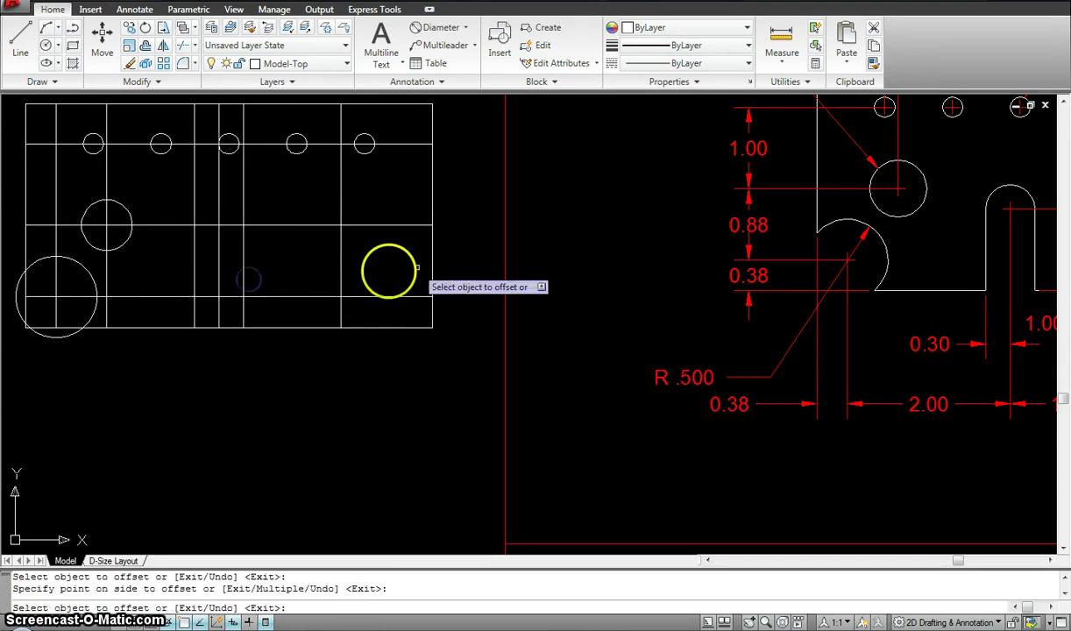
{"action": "key", "text": "Escape"}
Step: Offset a second-slot vertical line 0.3 to its left for that slot's width
{"action": "scroll", "coordinate": [813, 267], "scroll_direction": "down", "scroll_amount": 3}
{"action": "middle_click_drag", "start_coordinate": [814, 268], "coordinate": [617, 282]}
{"action": "scroll", "coordinate": [882, 353], "scroll_direction": "up", "scroll_amount": 3}
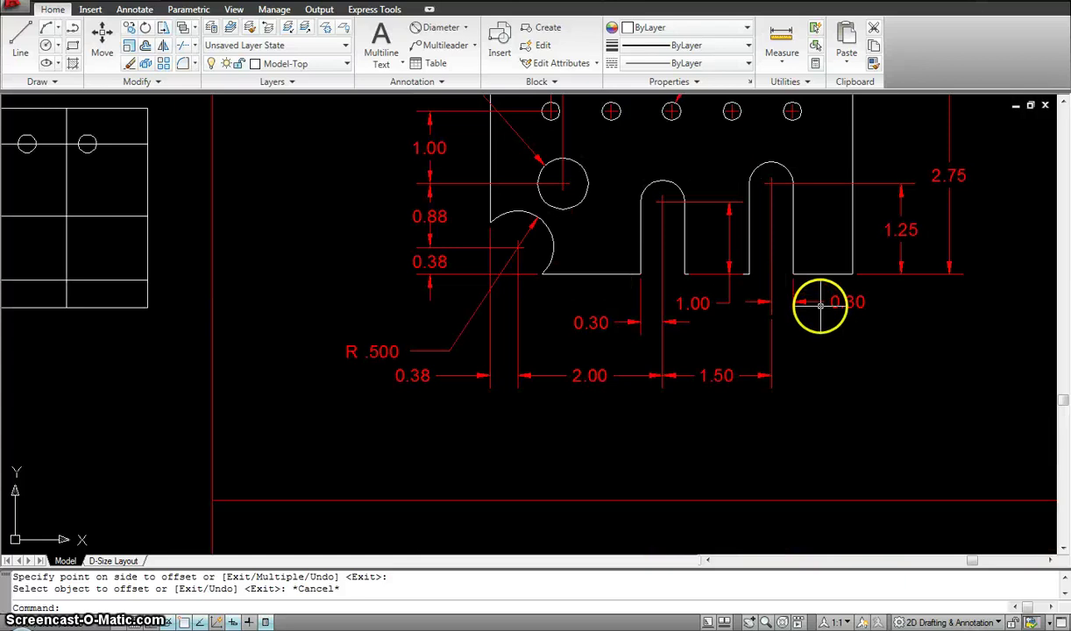
{"action": "scroll", "coordinate": [736, 307], "scroll_direction": "down", "scroll_amount": 2}
{"action": "key", "text": "Escape"}
{"action": "key", "text": "Escape"}
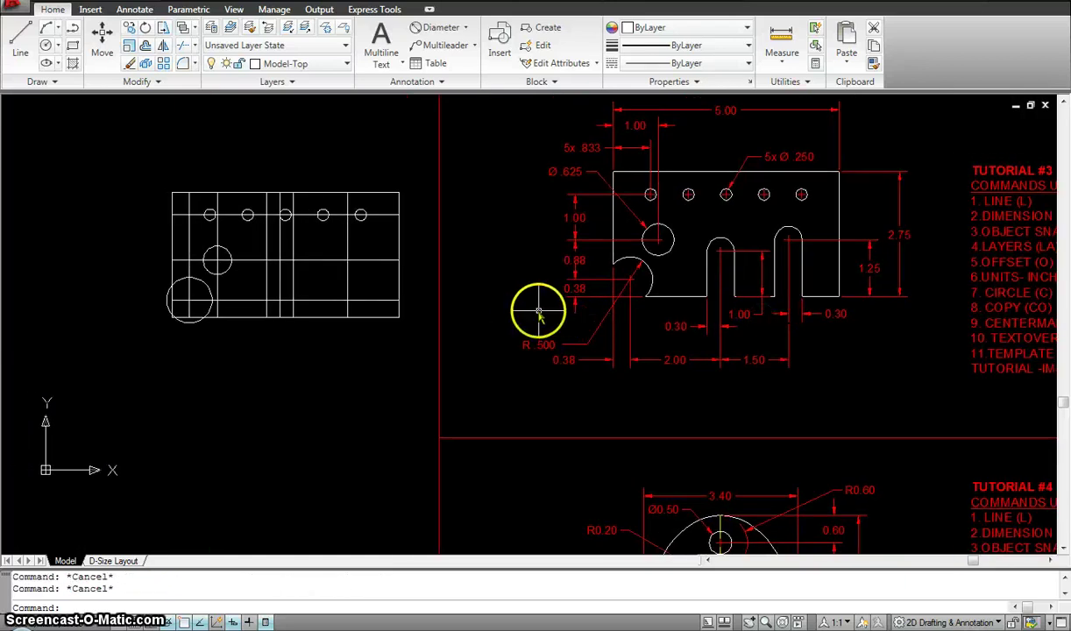
{"action": "key", "text": "Return"}
{"action": "type", "text": ".3"}
{"action": "key", "text": "Return"}
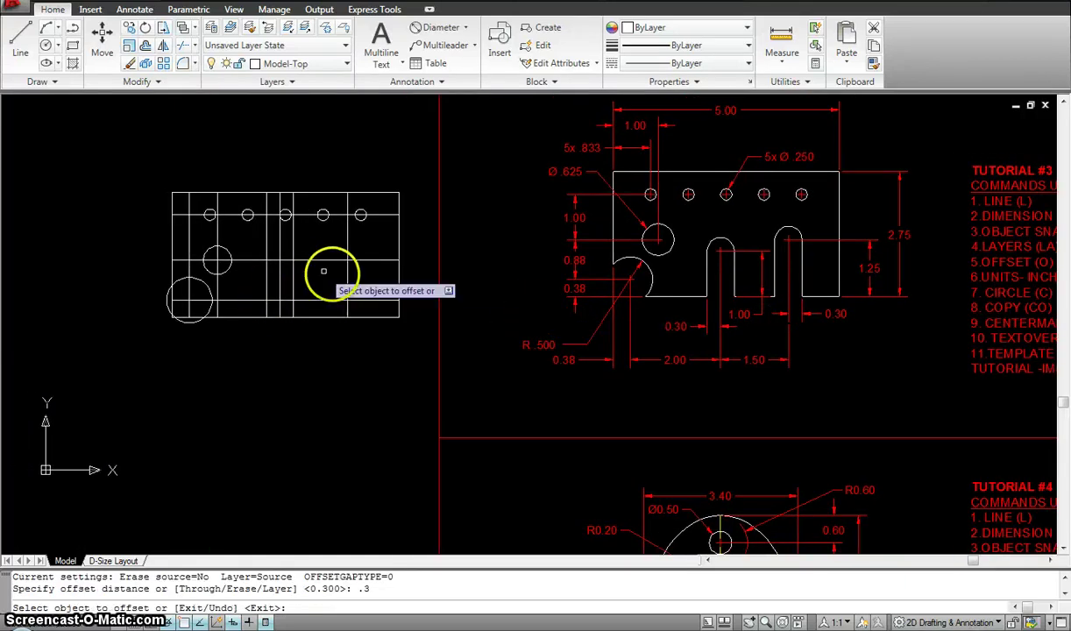
{"action": "left_click", "coordinate": [348, 282]}
{"action": "left_click", "coordinate": [338, 283]}
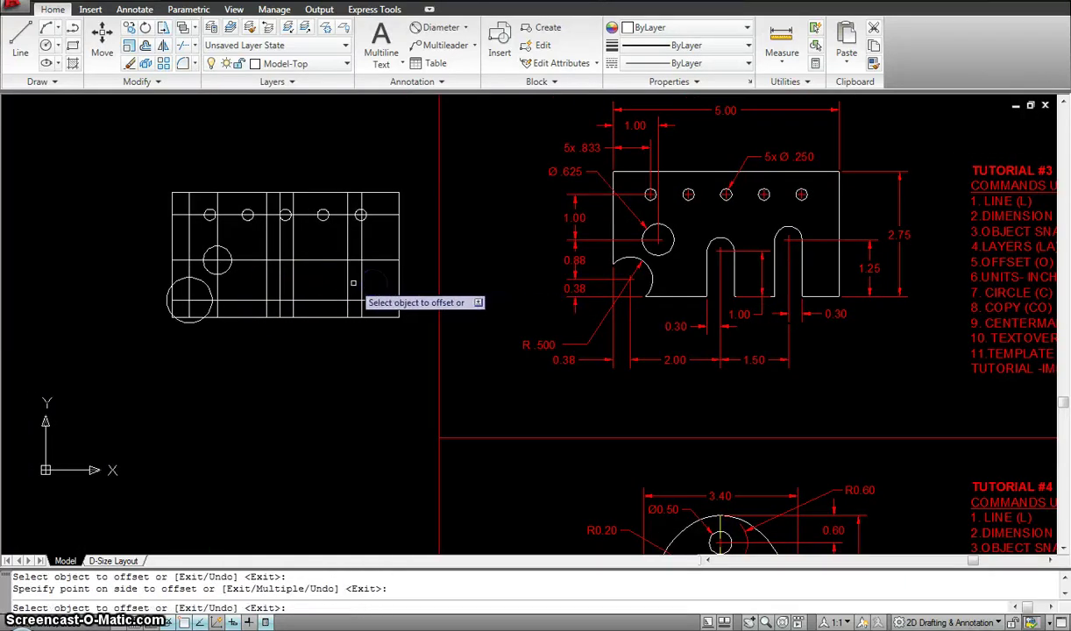
{"action": "left_click", "coordinate": [335, 287]}
{"action": "key", "text": "Escape"}
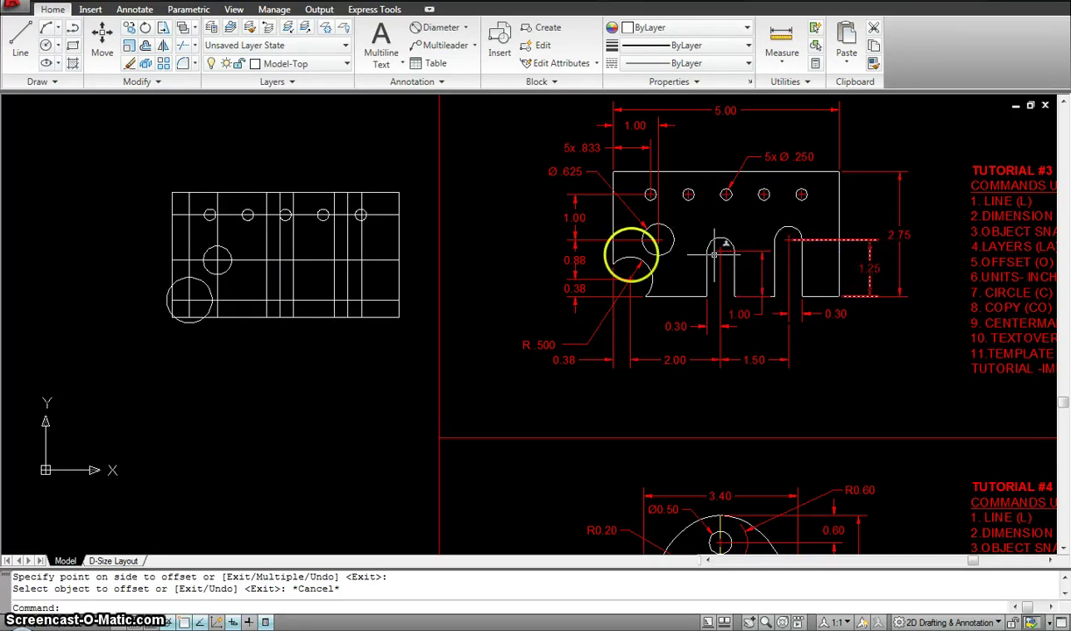
Step: Offset the rectangle's bottom edge 1.00 upward
{"action": "key", "text": "Escape"}
{"action": "middle_click_drag", "start_coordinate": [334, 312], "coordinate": [399, 380]}
{"action": "scroll", "coordinate": [399, 381], "scroll_direction": "up", "scroll_amount": 2}
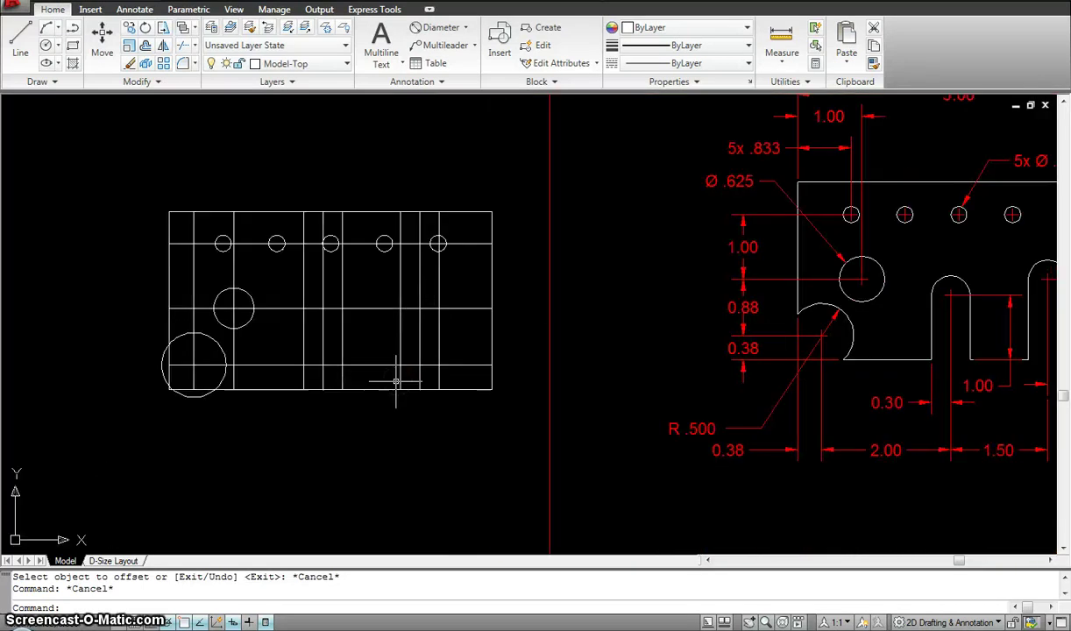
{"action": "scroll", "coordinate": [396, 382], "scroll_direction": "down", "scroll_amount": 3}
{"action": "scroll", "coordinate": [375, 405], "scroll_direction": "up", "scroll_amount": 1}
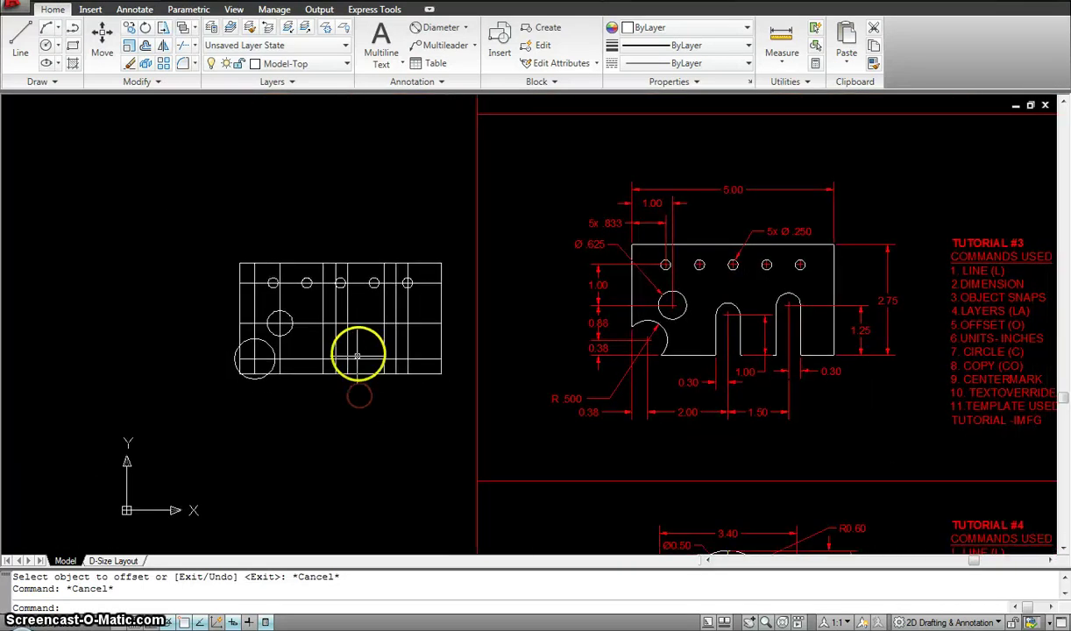
{"action": "key", "text": "Escape"}
{"action": "scroll", "coordinate": [389, 354], "scroll_direction": "up", "scroll_amount": 2}
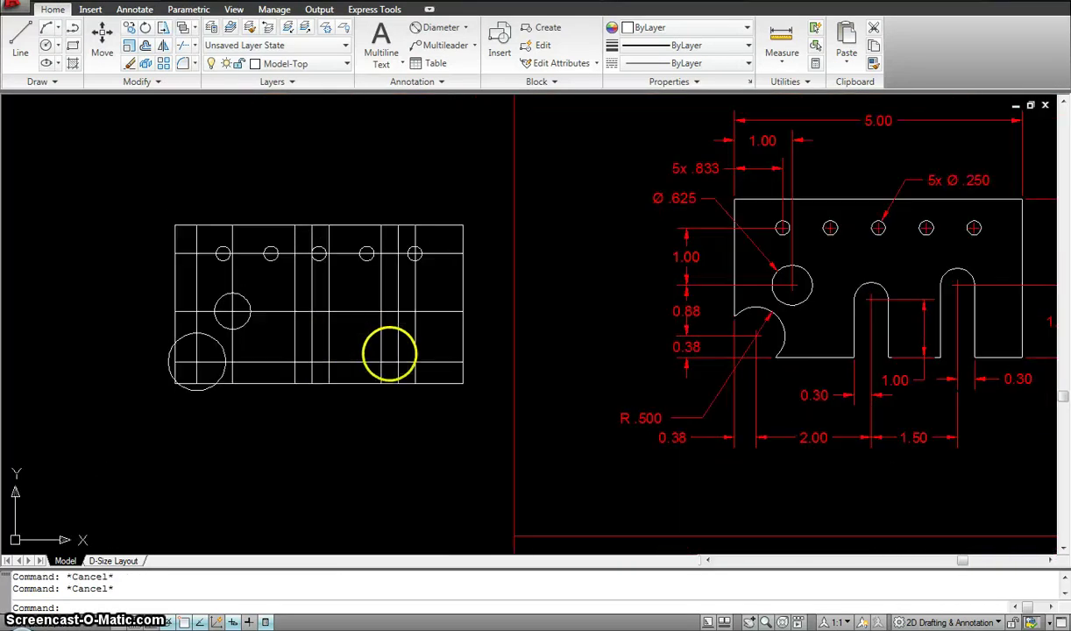
{"action": "key", "text": "Return"}
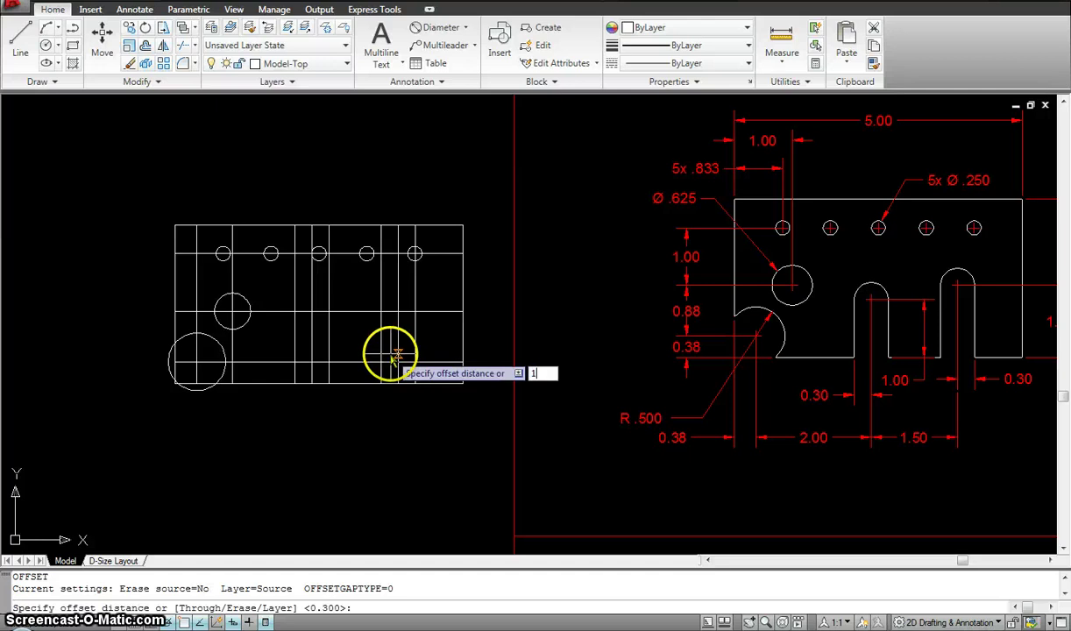
{"action": "key", "text": "Return"}
{"action": "left_click", "coordinate": [367, 383]}
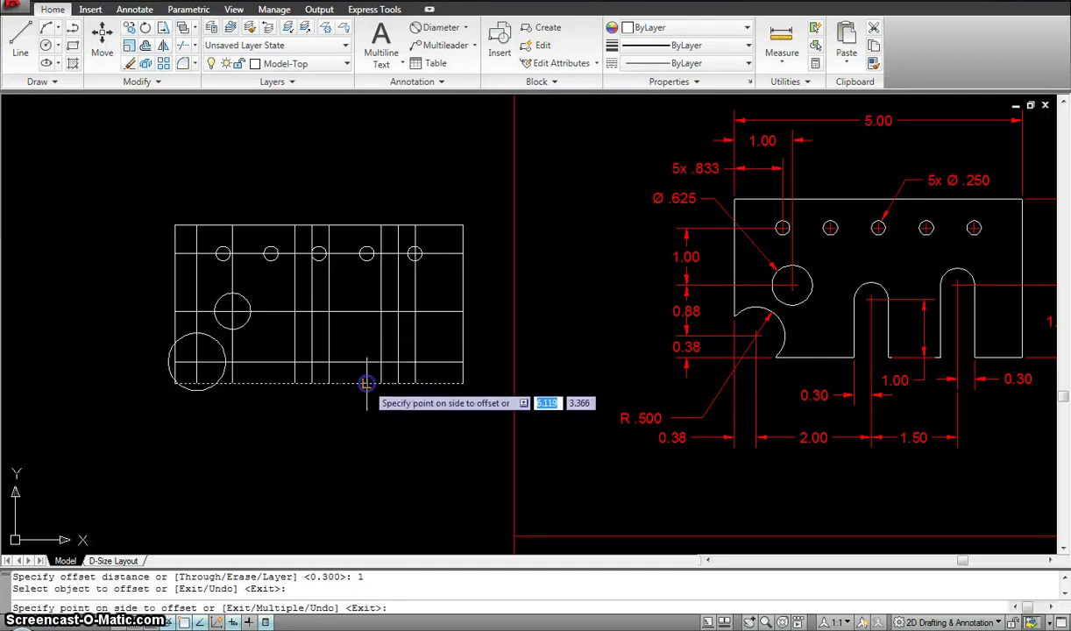
{"action": "left_click", "coordinate": [354, 334]}
{"action": "key", "text": "Escape"}
{"action": "left_click", "coordinate": [314, 331]}
{"action": "left_click", "coordinate": [206, 400]}
{"action": "key", "text": "Escape"}
{"action": "key", "text": "Escape"}
{"action": "key", "text": "Escape"}
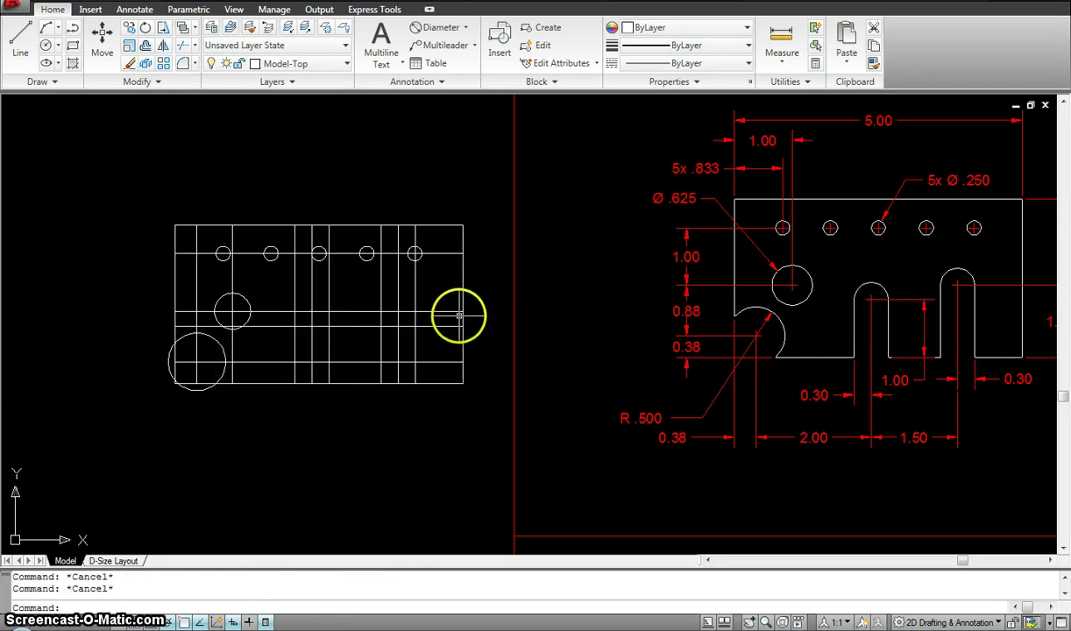
Step: Draw a 0.3-radius circle at the first slot centreline crossing and delete an unneeded horizontal line
{"action": "type", "text": "c"}
{"action": "key", "text": "Return"}
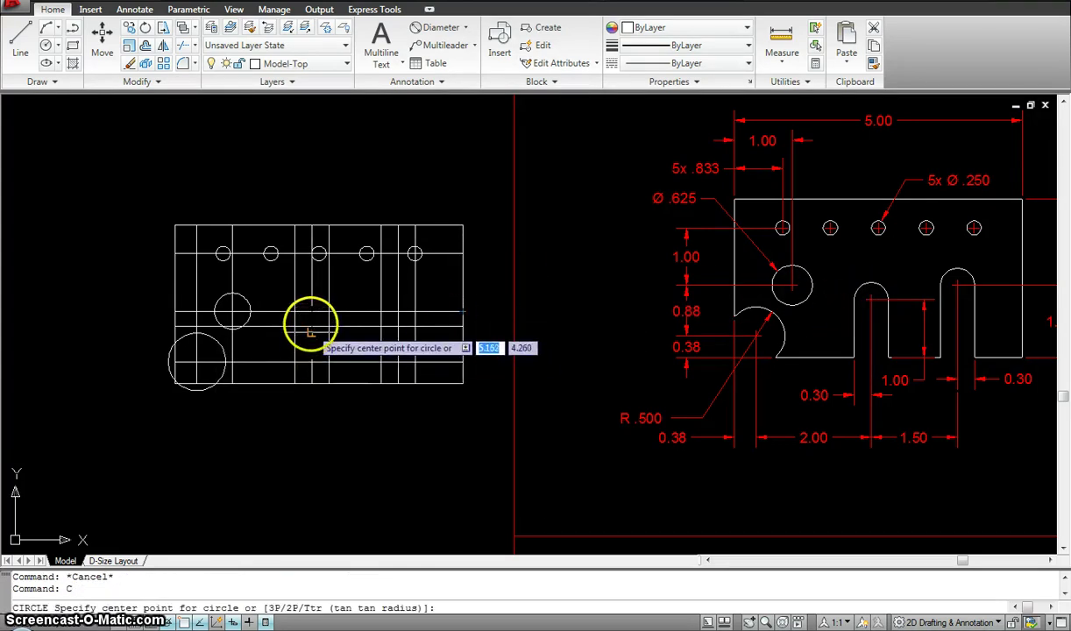
{"action": "left_click", "coordinate": [311, 326]}
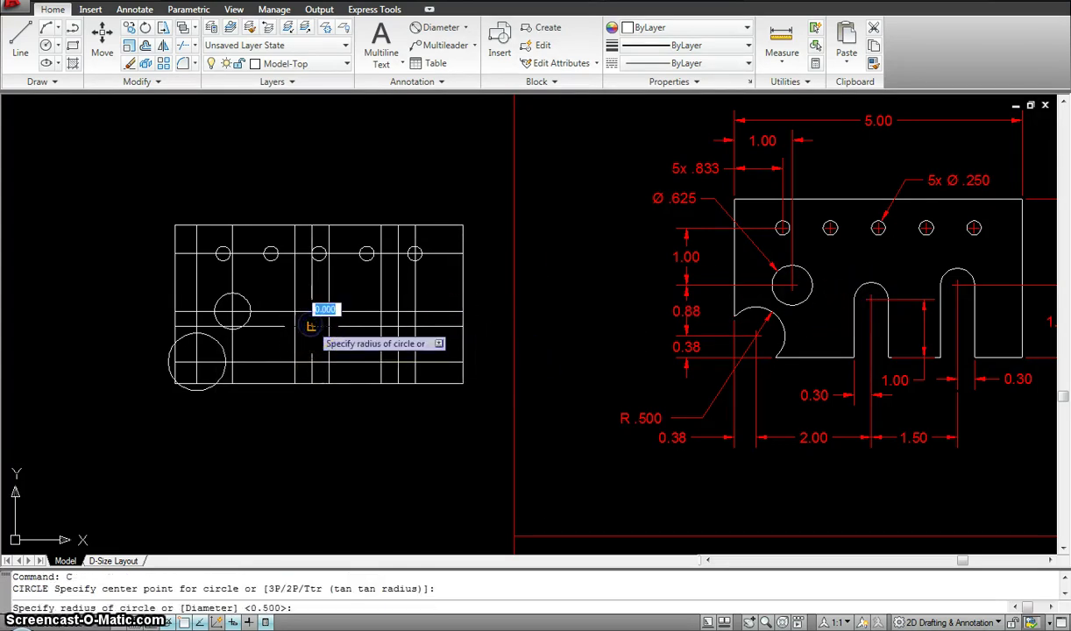
{"action": "left_click", "coordinate": [329, 327]}
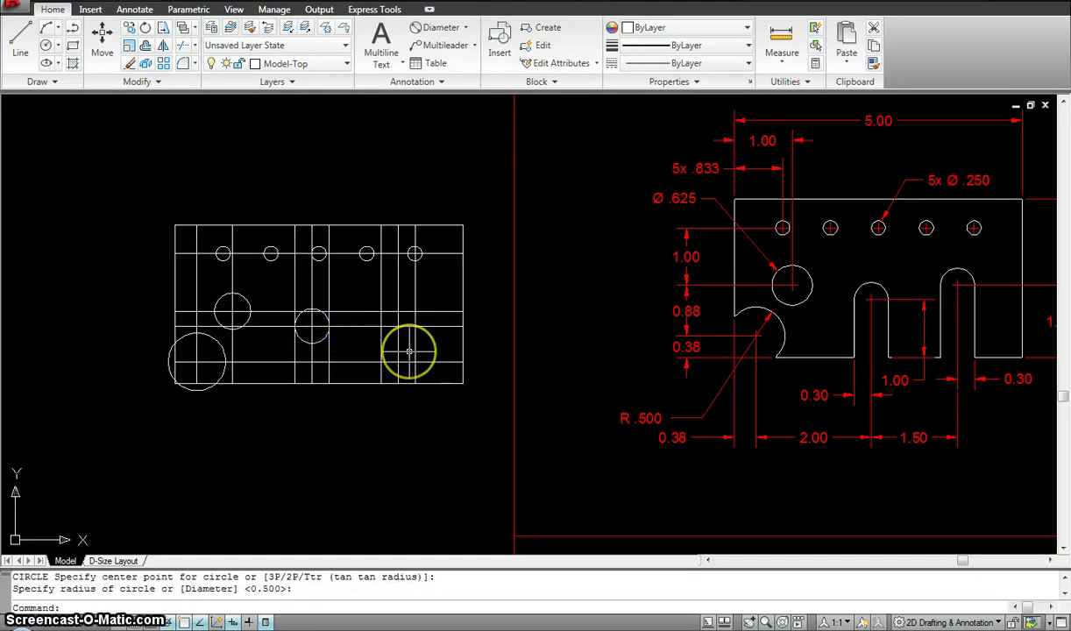
{"action": "left_click", "coordinate": [370, 327]}
{"action": "key", "text": "Delete"}
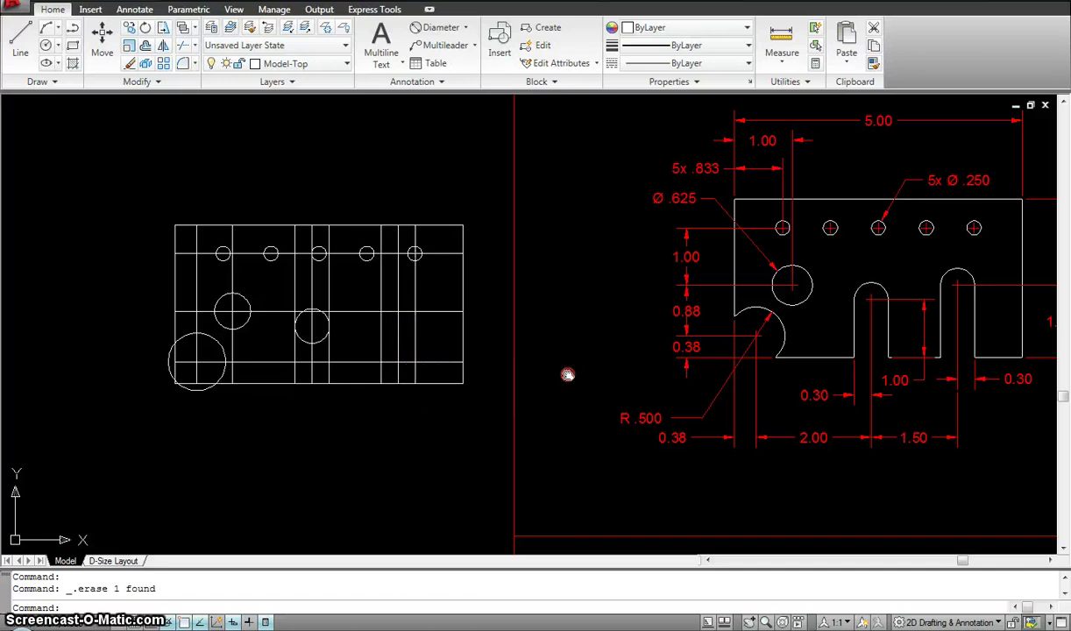
Step: Offset the rectangle's bottom line 1.25 upward
{"action": "middle_click_drag", "start_coordinate": [560, 375], "coordinate": [543, 375]}
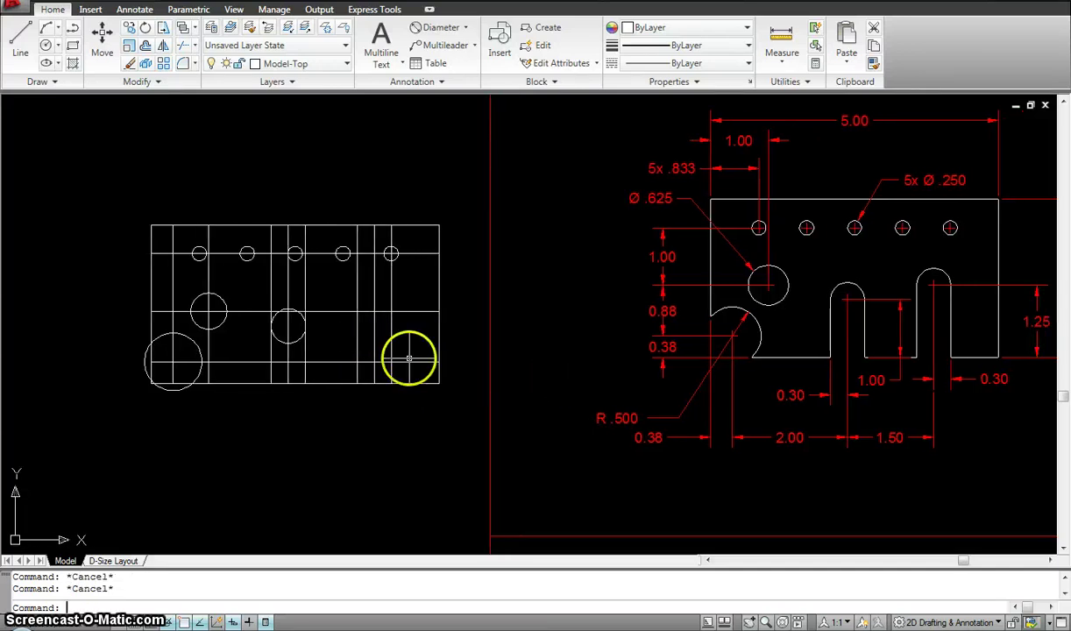
{"action": "key", "text": "Return"}
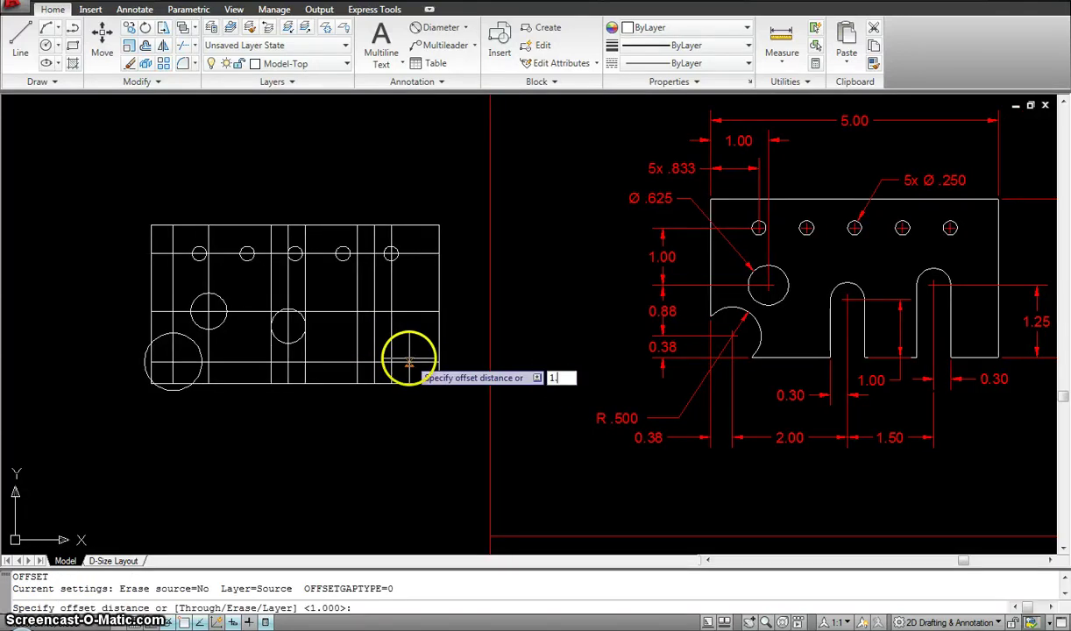
{"action": "key", "text": "Return"}
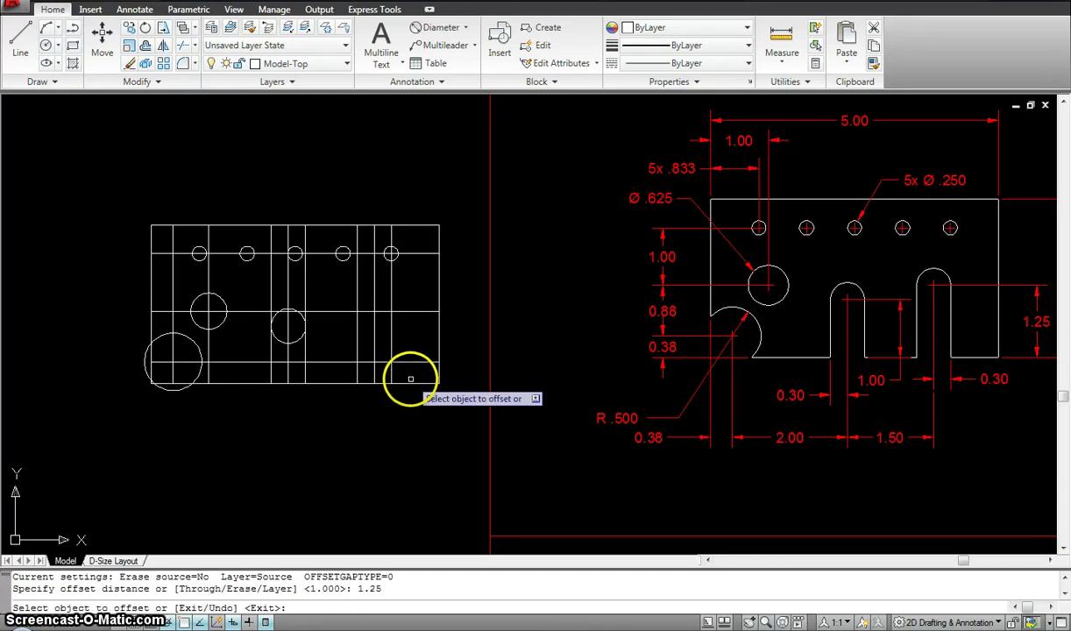
{"action": "left_click", "coordinate": [411, 383]}
{"action": "left_click", "coordinate": [413, 297]}
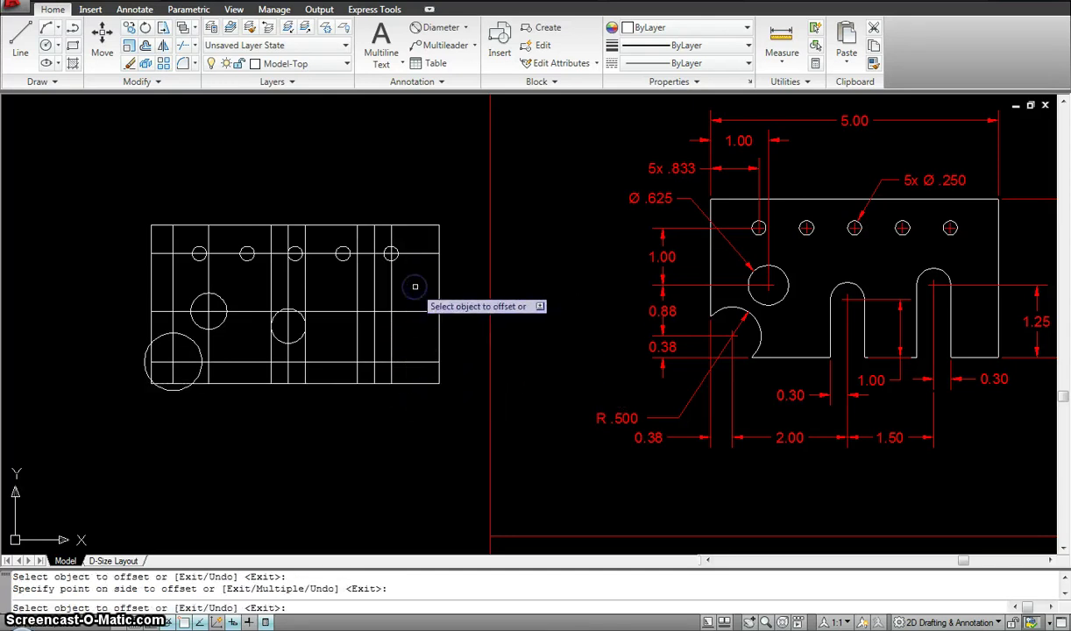
{"action": "key", "text": "Escape"}
Step: Erase the horizontal construction line running through the middle row of circles
{"action": "left_click", "coordinate": [413, 311]}
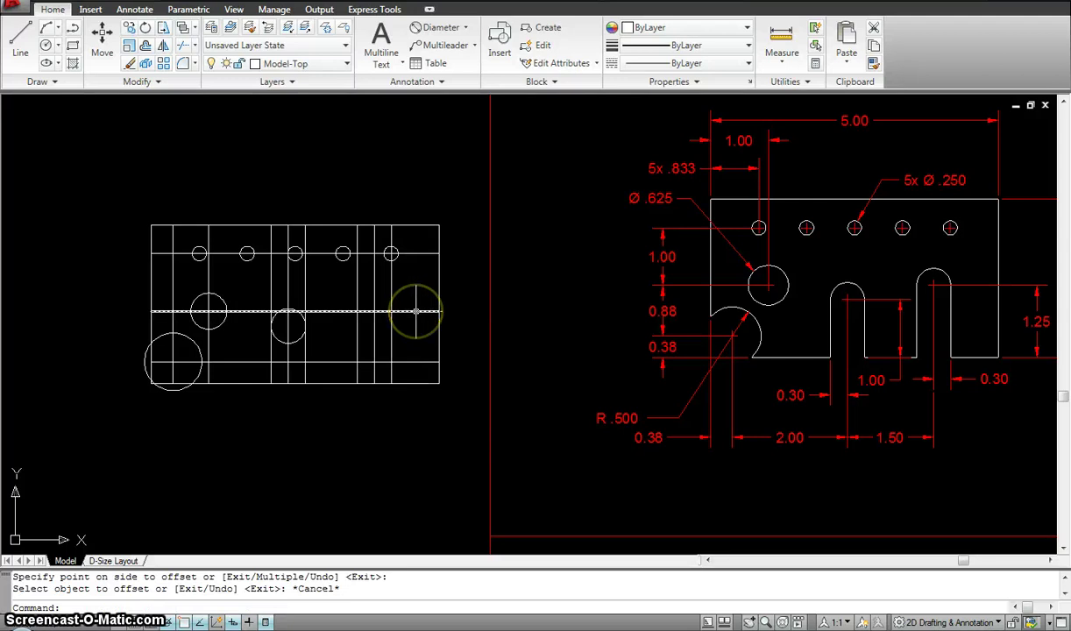
{"action": "mouse_move", "coordinate": [417, 311]}
{"action": "type", "text": "c"}
{"action": "key", "text": "Return"}
{"action": "left_click", "coordinate": [375, 311]}
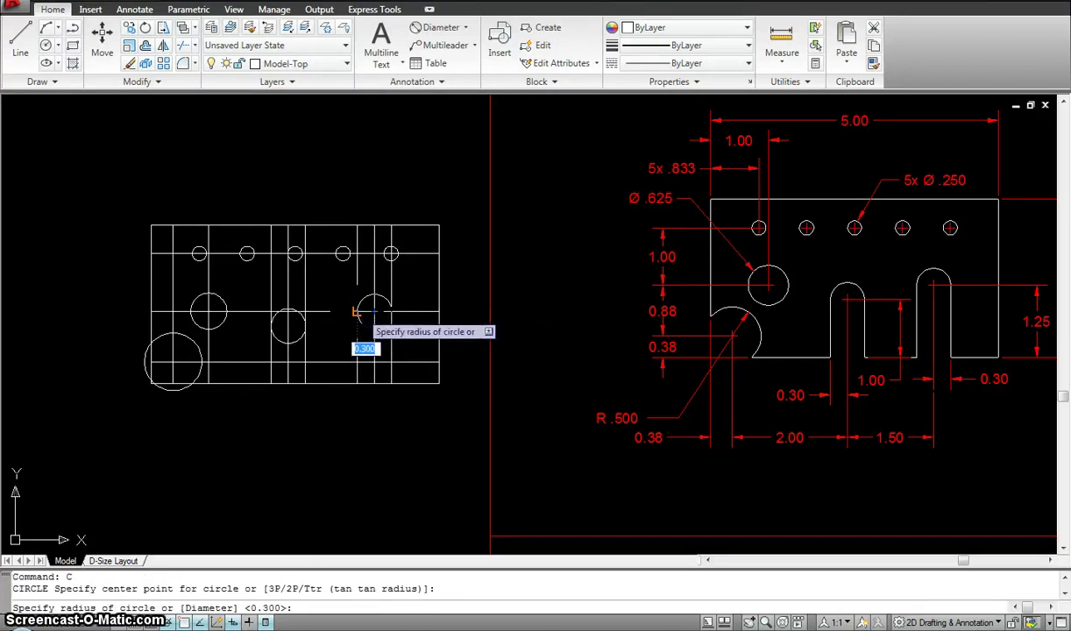
{"action": "key", "text": "Escape"}
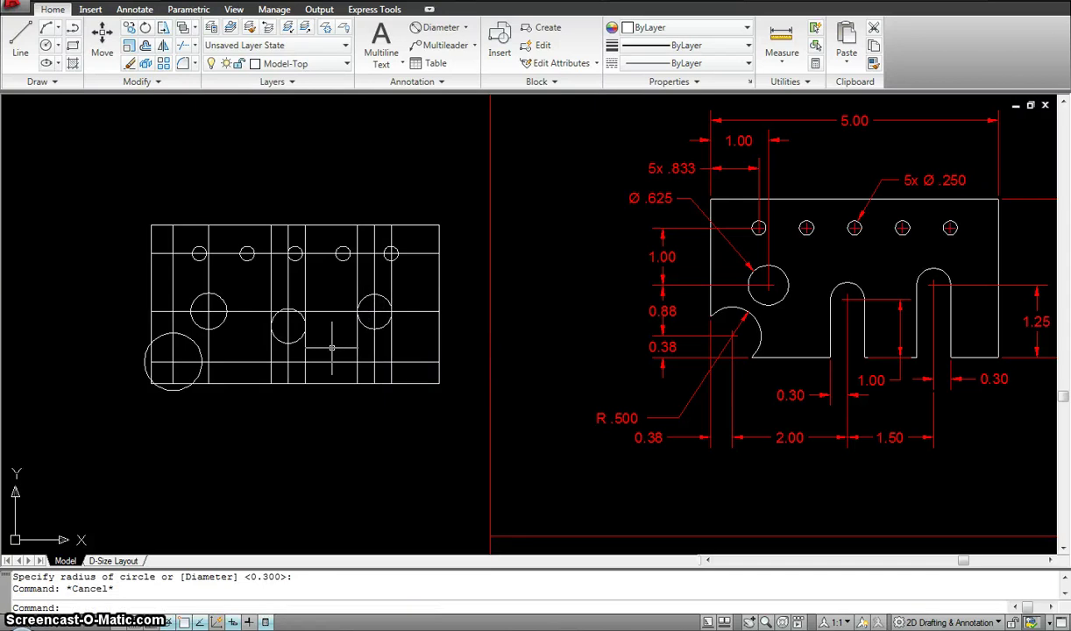
{"action": "left_click", "coordinate": [423, 313]}
{"action": "left_click", "coordinate": [417, 306]}
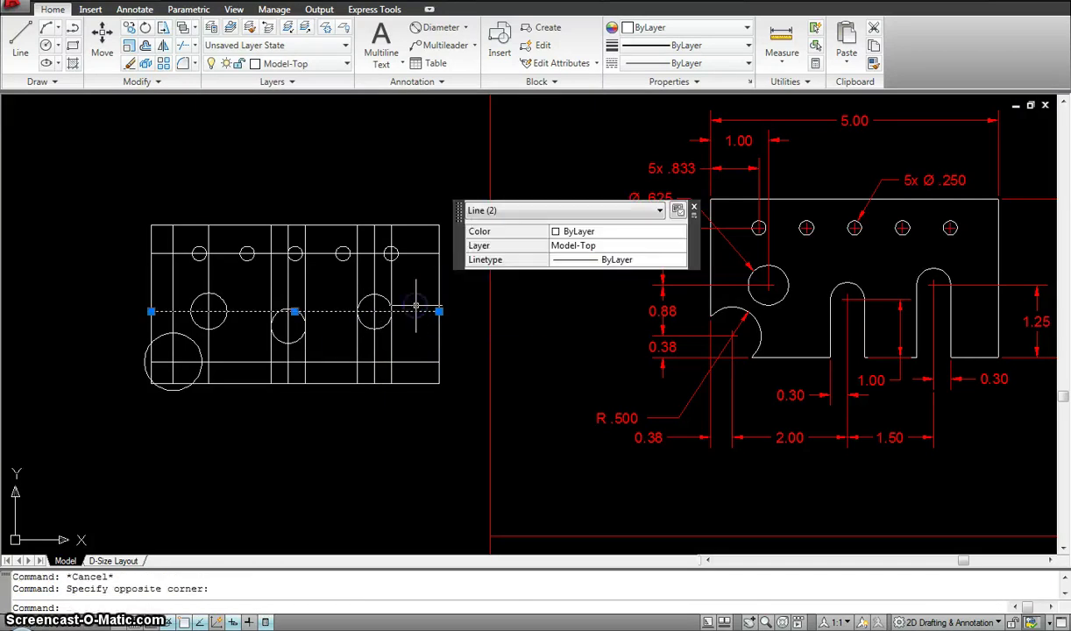
{"action": "key", "text": "Delete"}
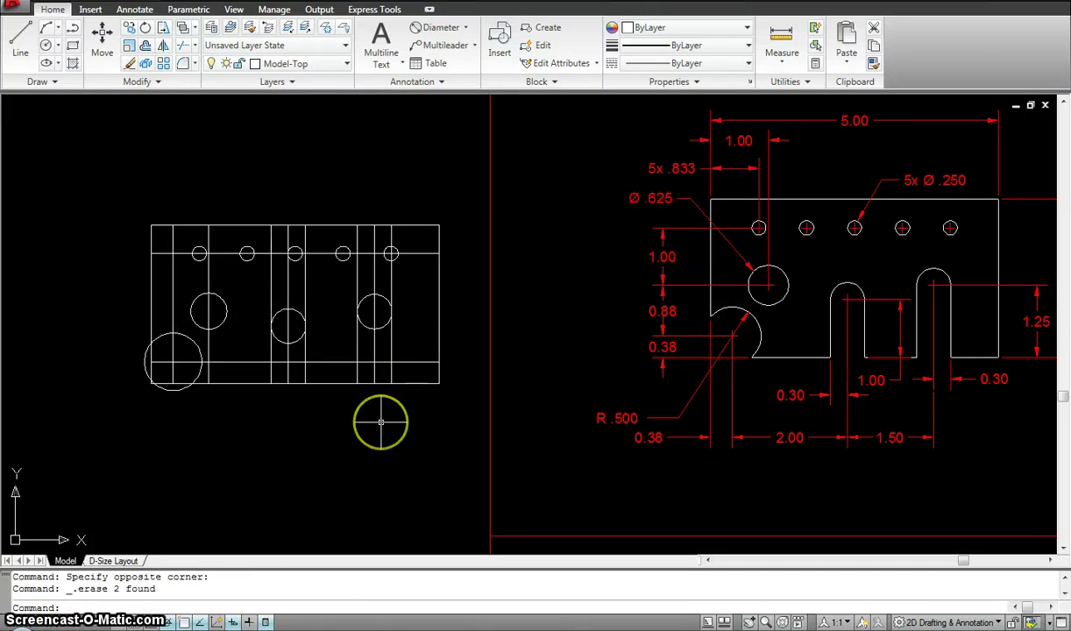
{"action": "scroll", "coordinate": [380, 423], "scroll_direction": "down", "scroll_amount": 2}
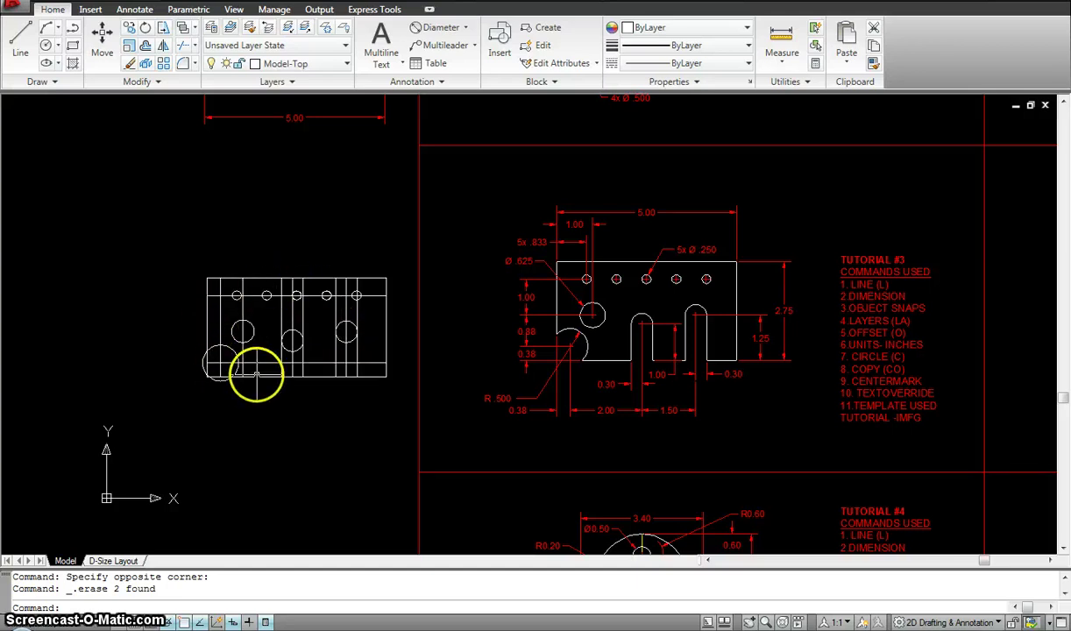
Step: Delete the top construction line of the plate sketch
{"action": "left_click", "coordinate": [374, 296]}
{"action": "key", "text": "Delete"}
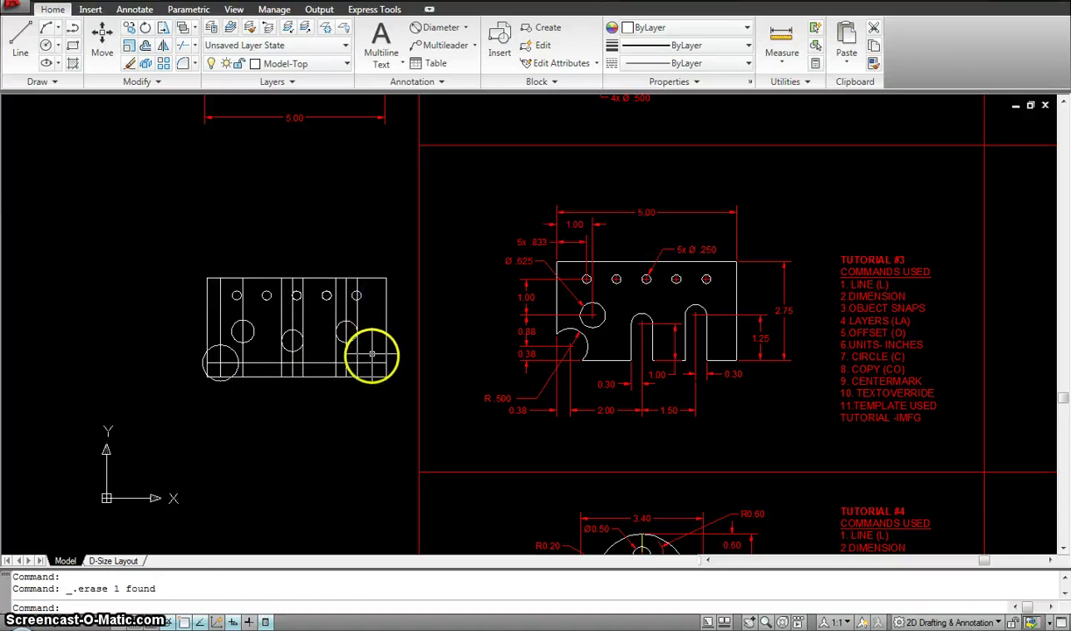
{"action": "middle_click_drag", "start_coordinate": [371, 381], "coordinate": [349, 377]}
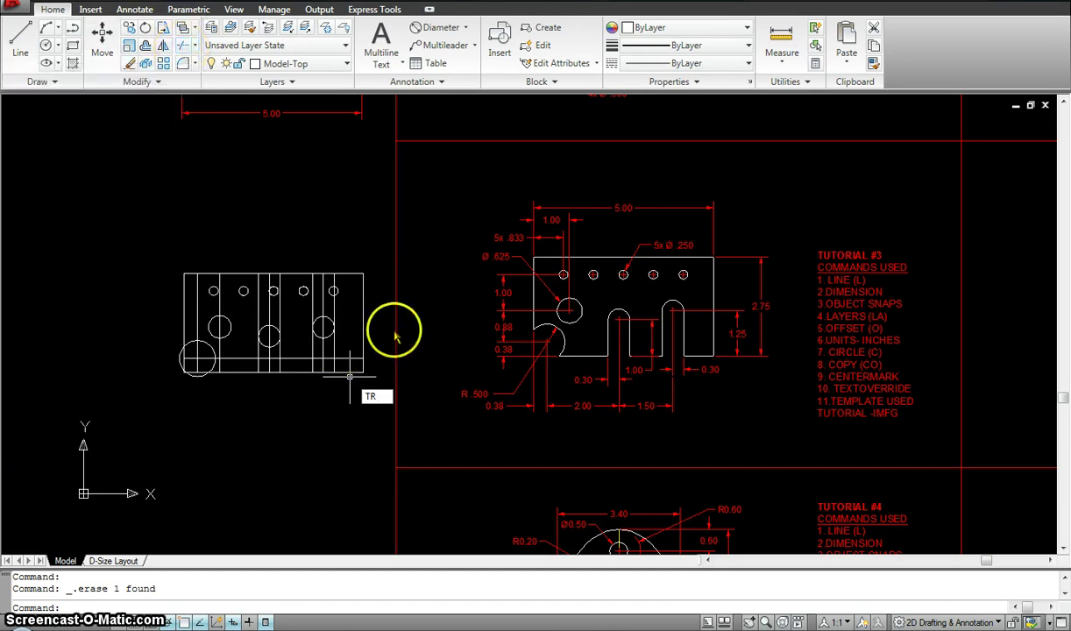
Step: Trim, using all lines as cutting edges, the segments inside the circles, under the left slot and at the notch
{"action": "key", "text": "Return"}
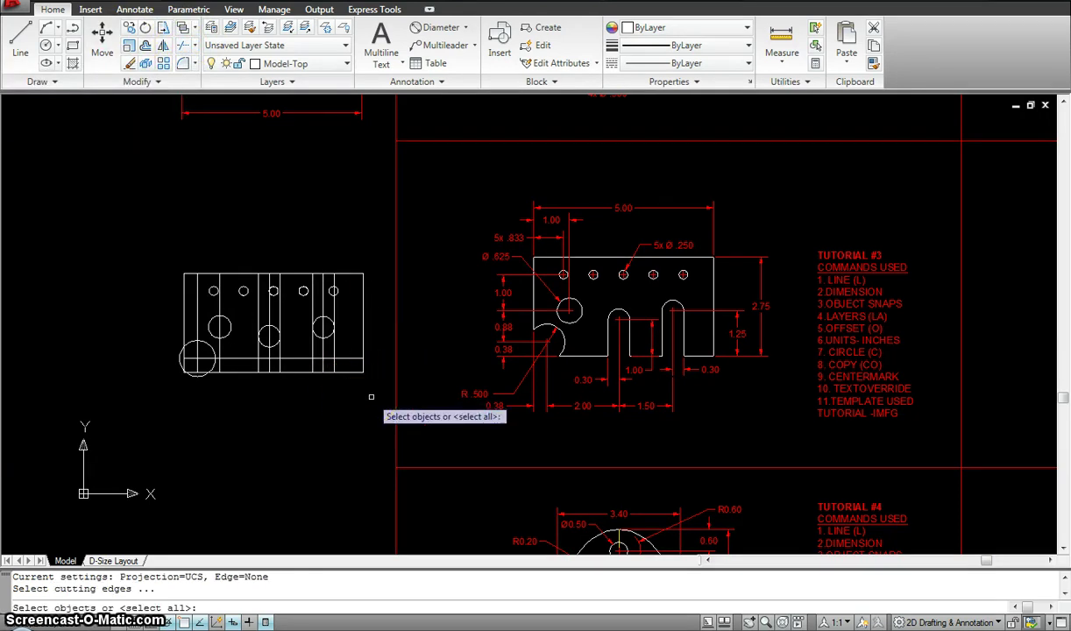
{"action": "left_click", "coordinate": [371, 398]}
{"action": "left_click", "coordinate": [130, 240]}
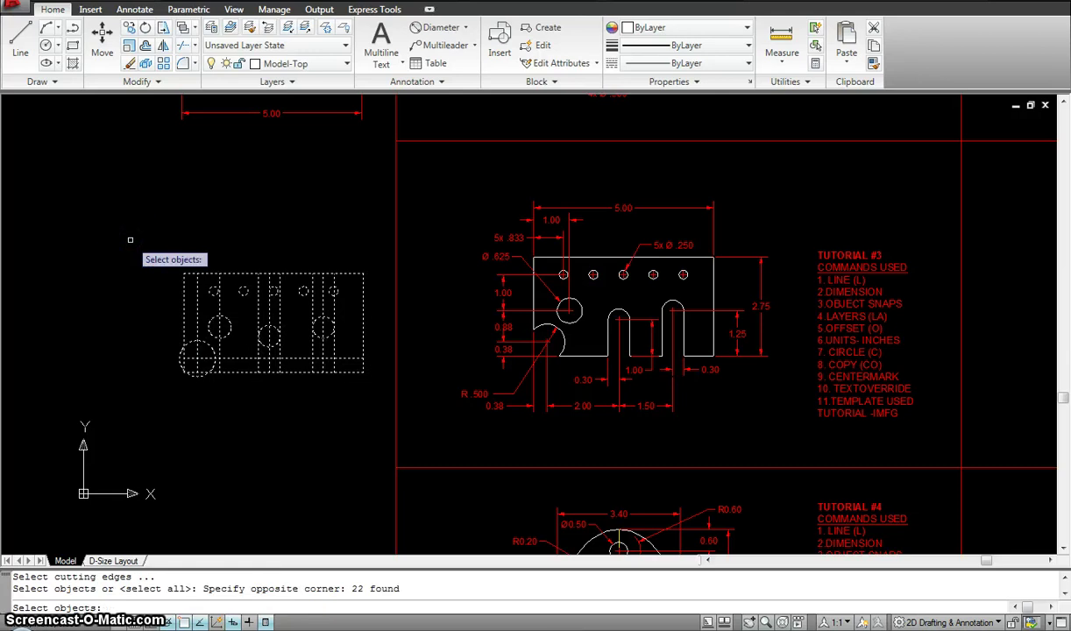
{"action": "key", "text": "Return"}
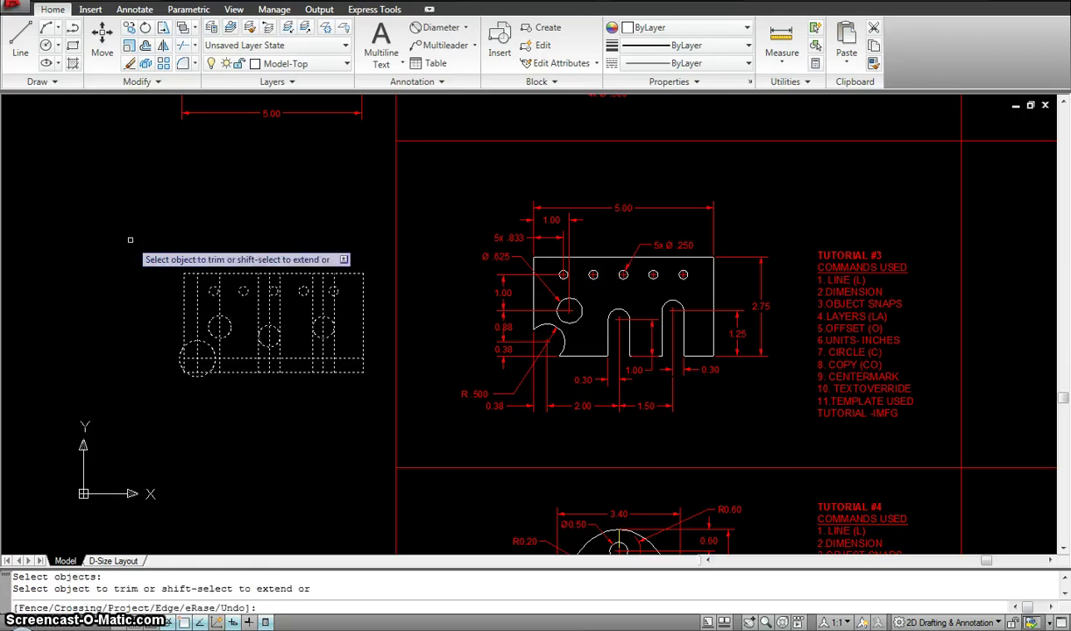
{"action": "left_click", "coordinate": [340, 309]}
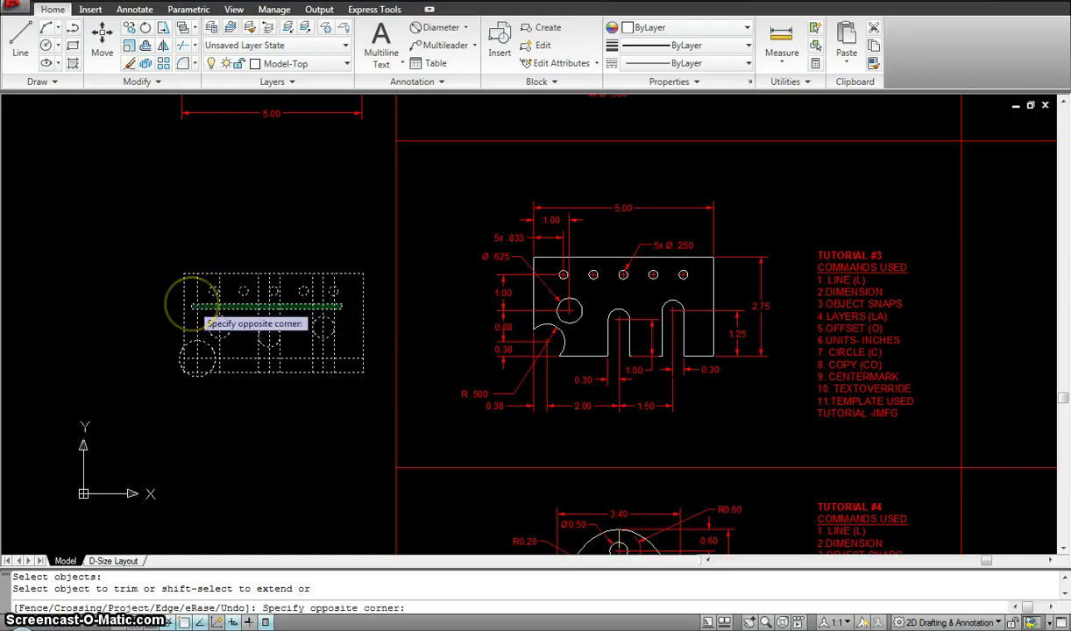
{"action": "left_click", "coordinate": [192, 307]}
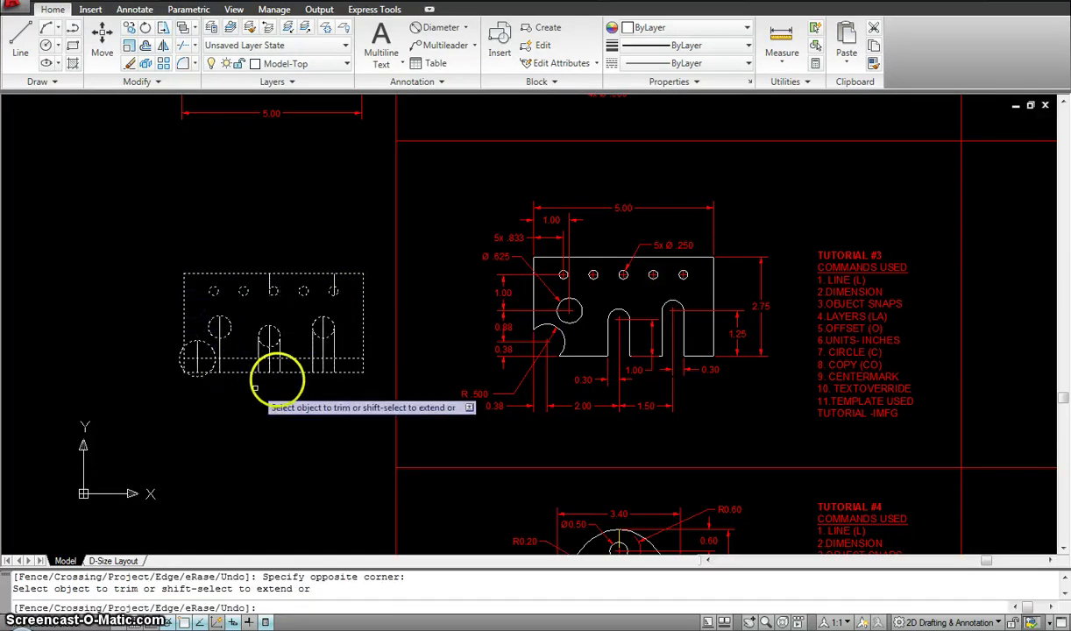
{"action": "scroll", "coordinate": [308, 356], "scroll_direction": "up", "scroll_amount": 2}
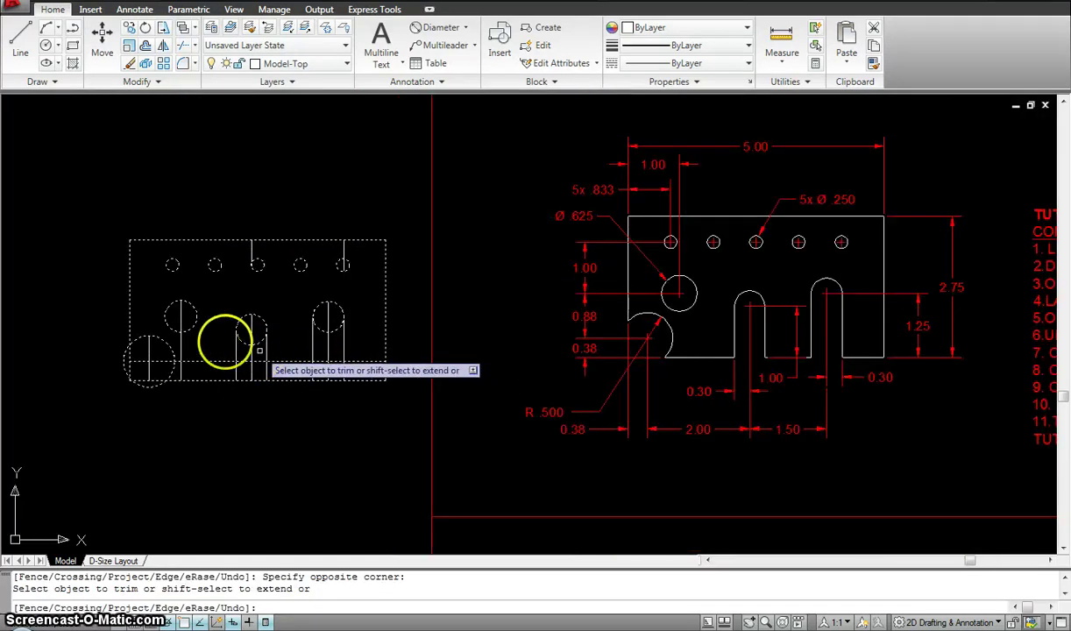
{"action": "left_click", "coordinate": [196, 343]}
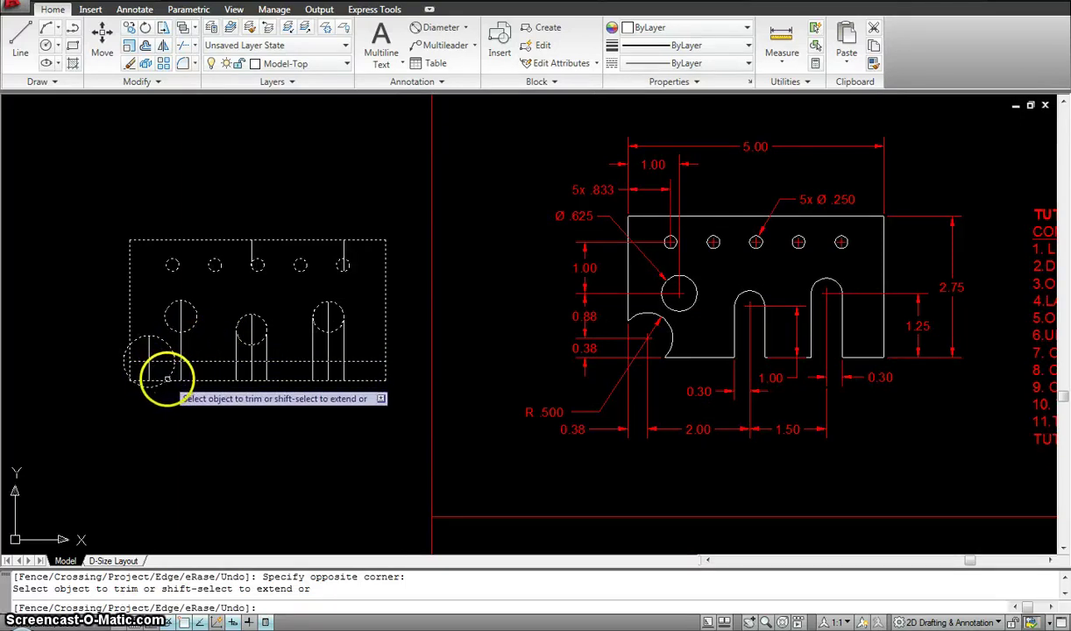
{"action": "left_click", "coordinate": [158, 395]}
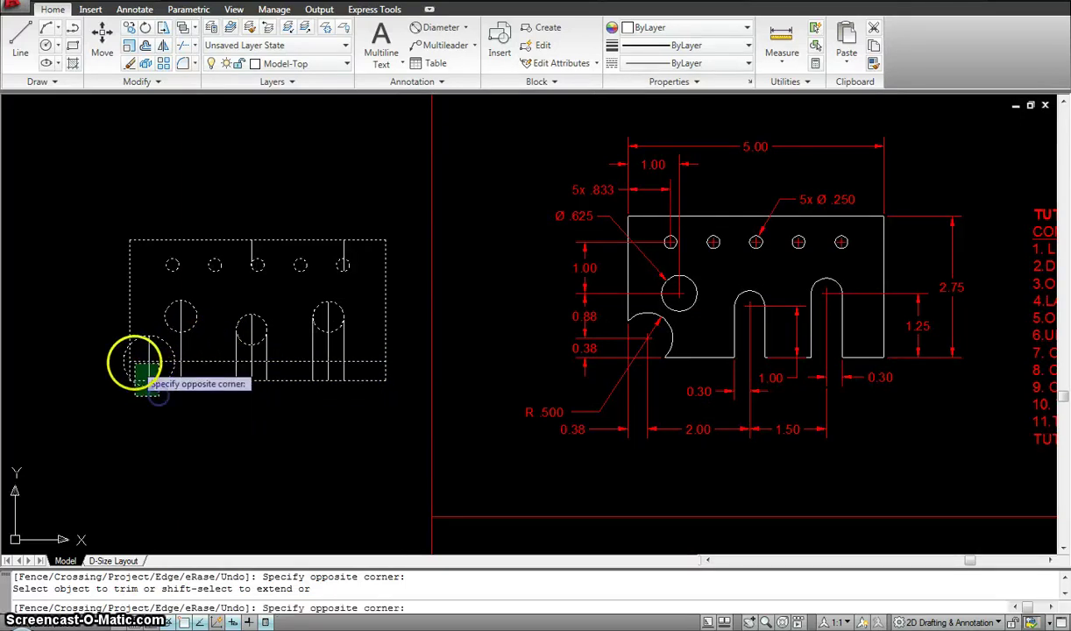
{"action": "left_click", "coordinate": [124, 360]}
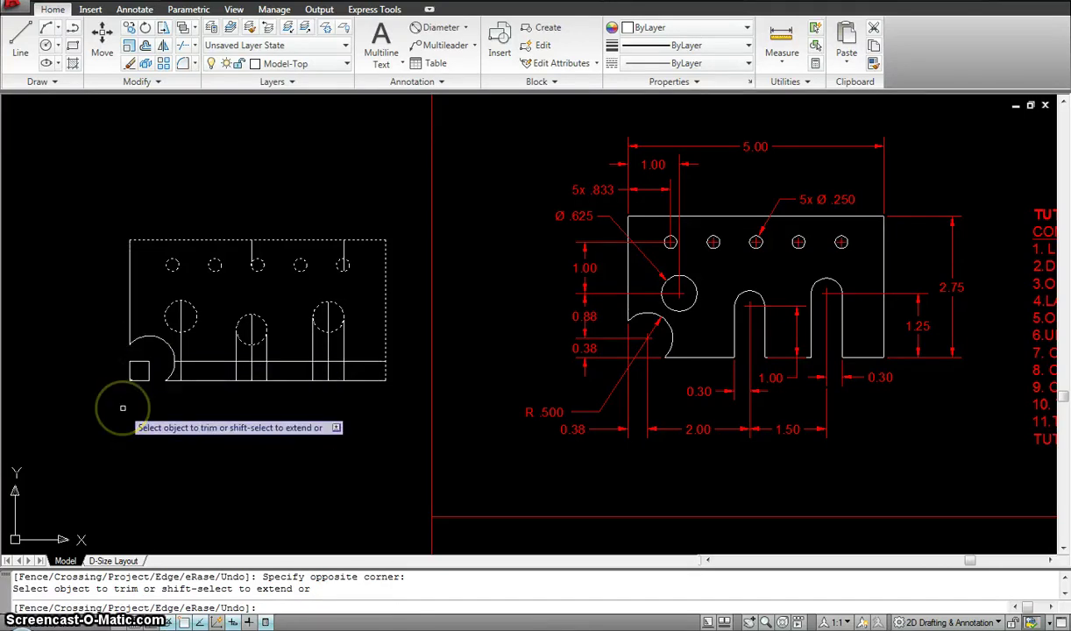
{"action": "right_click", "coordinate": [148, 366]}
Step: Window-select the five leftover scraps near the notch and delete them
{"action": "scroll", "coordinate": [147, 367], "scroll_direction": "up", "scroll_amount": 2}
{"action": "left_click", "coordinate": [111, 359]}
{"action": "left_click", "coordinate": [164, 406]}
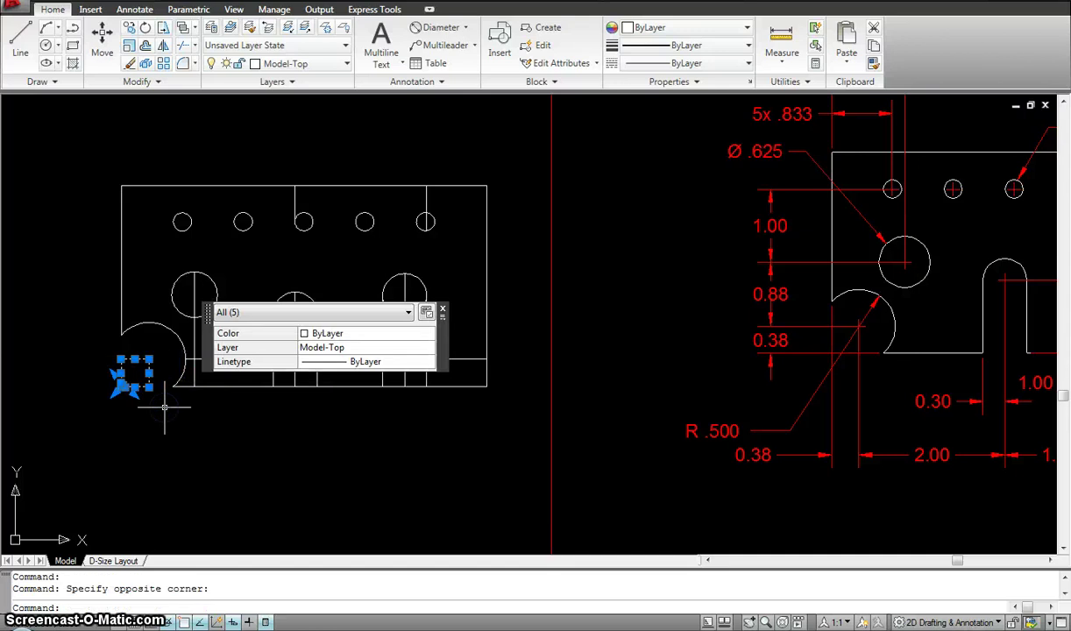
{"action": "key", "text": "Delete"}
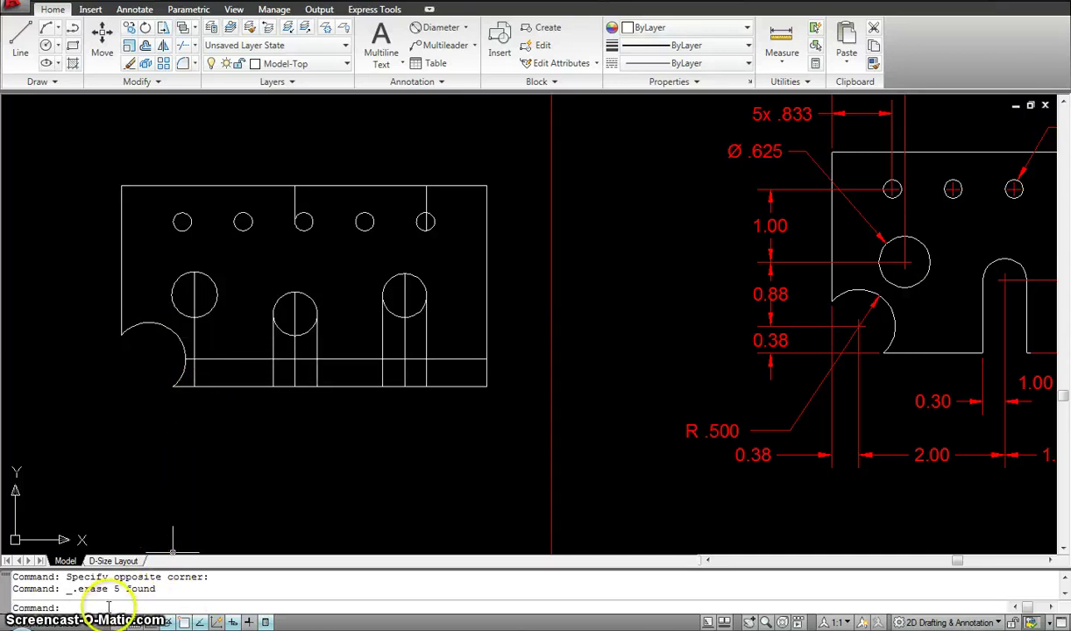
Step: Delete the vertical centre lines through the left, middle and right circles
{"action": "left_click", "coordinate": [195, 331]}
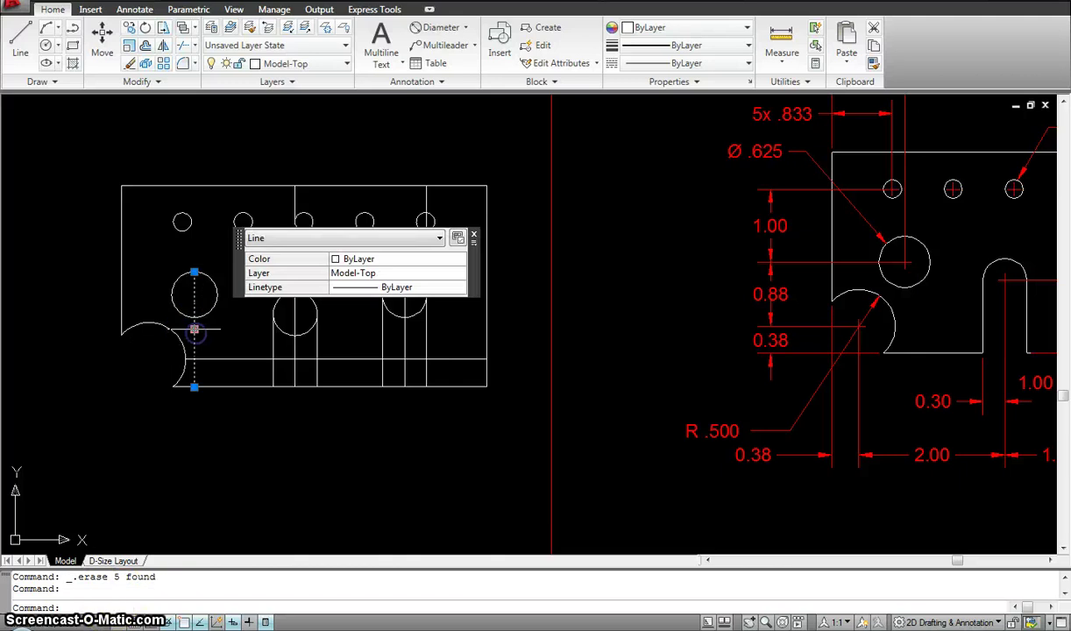
{"action": "key", "text": "Delete"}
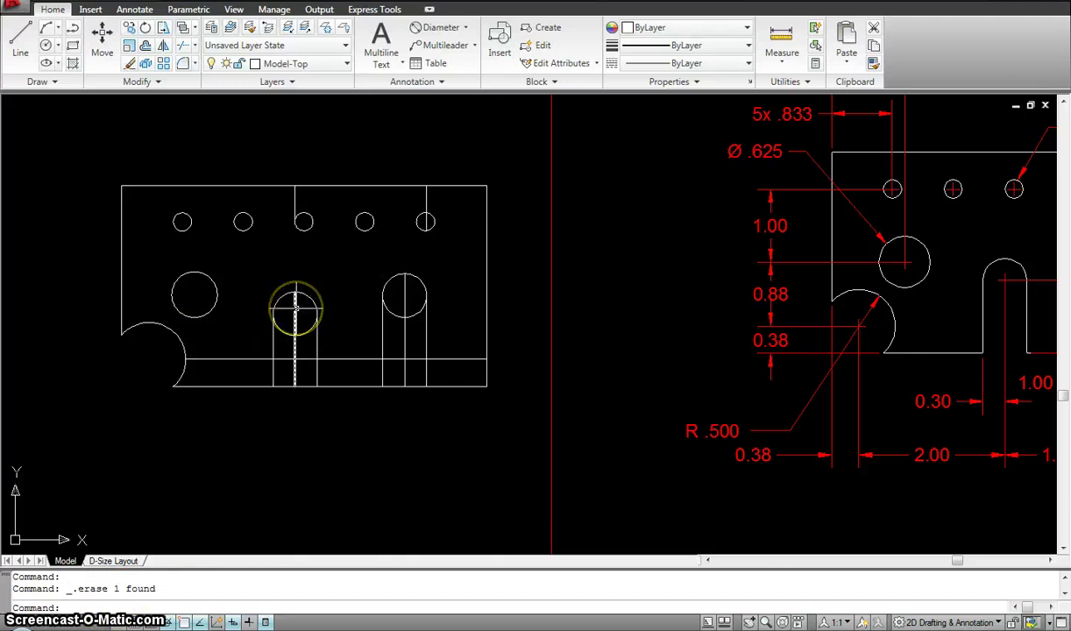
{"action": "left_click", "coordinate": [296, 306]}
{"action": "key", "text": "Delete"}
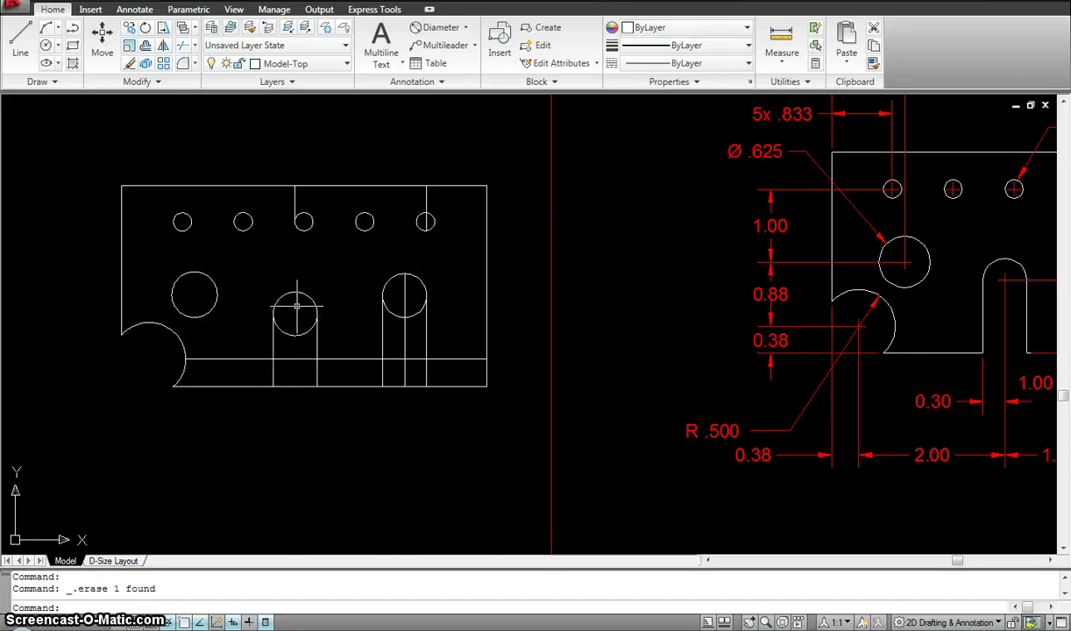
{"action": "left_click", "coordinate": [405, 301]}
{"action": "key", "text": "Delete"}
Step: Delete the two small-hole centre lines and the extra horizontal line
{"action": "left_click", "coordinate": [425, 202]}
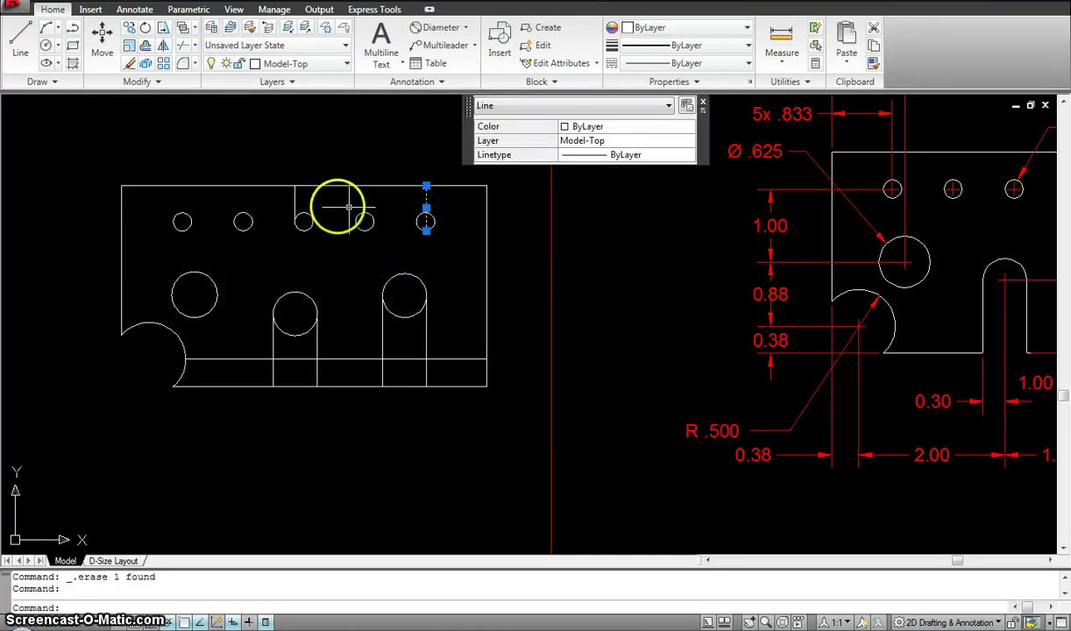
{"action": "left_click", "coordinate": [295, 215]}
{"action": "key", "text": "Delete"}
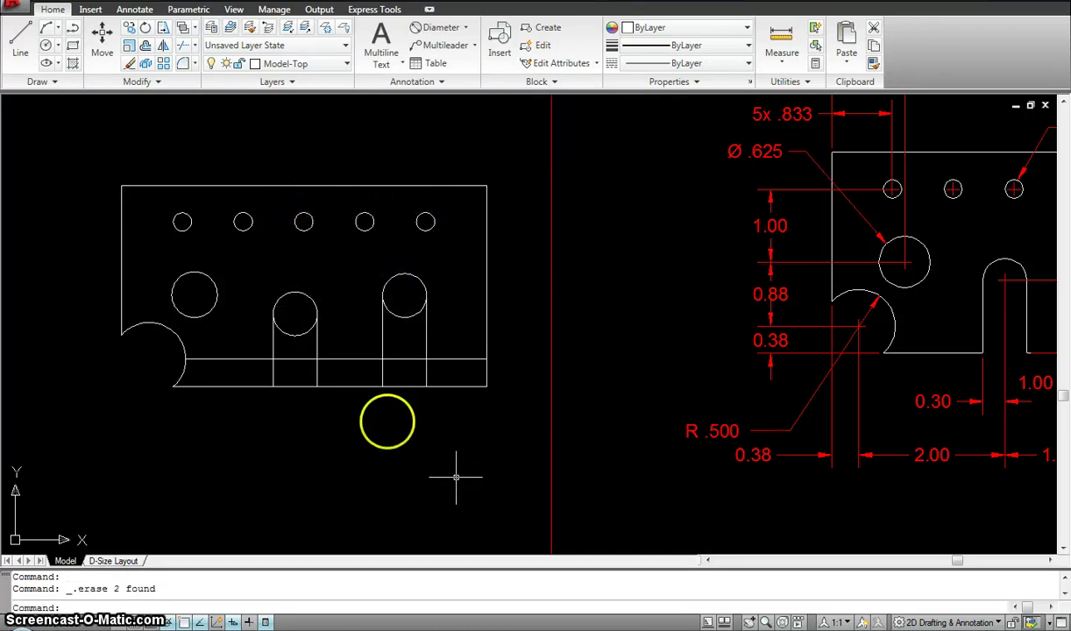
{"action": "left_click", "coordinate": [362, 368]}
{"action": "left_click", "coordinate": [359, 366]}
{"action": "key", "text": "Delete"}
{"action": "middle_click_drag", "start_coordinate": [436, 438], "coordinate": [393, 413]}
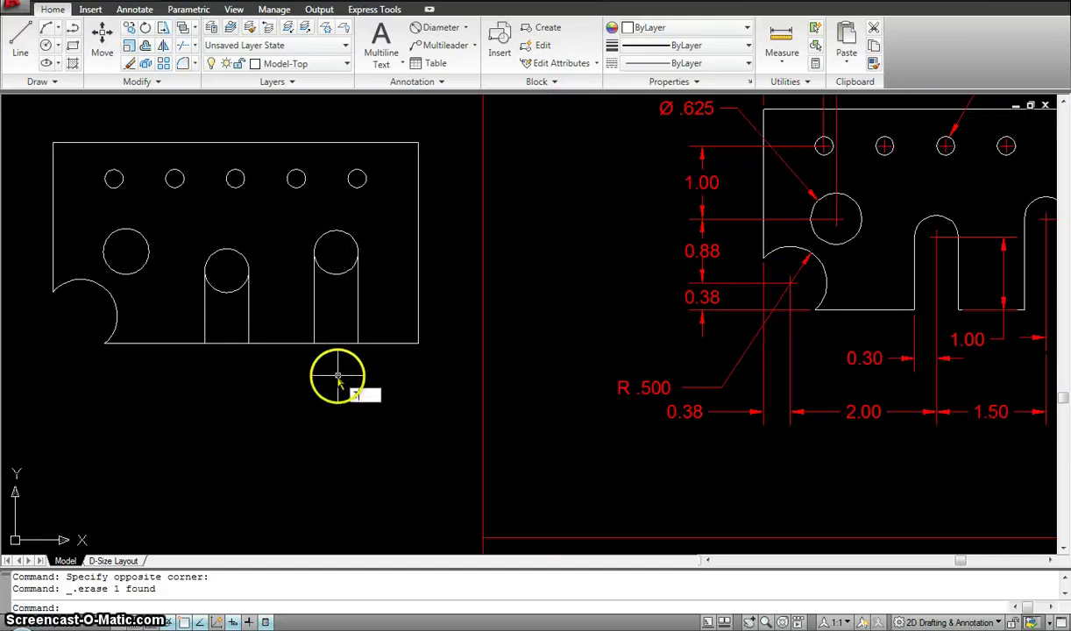
Step: Trim the lower arcs of both slot circles and the bottom-line segments beneath them
{"action": "key", "text": "Return"}
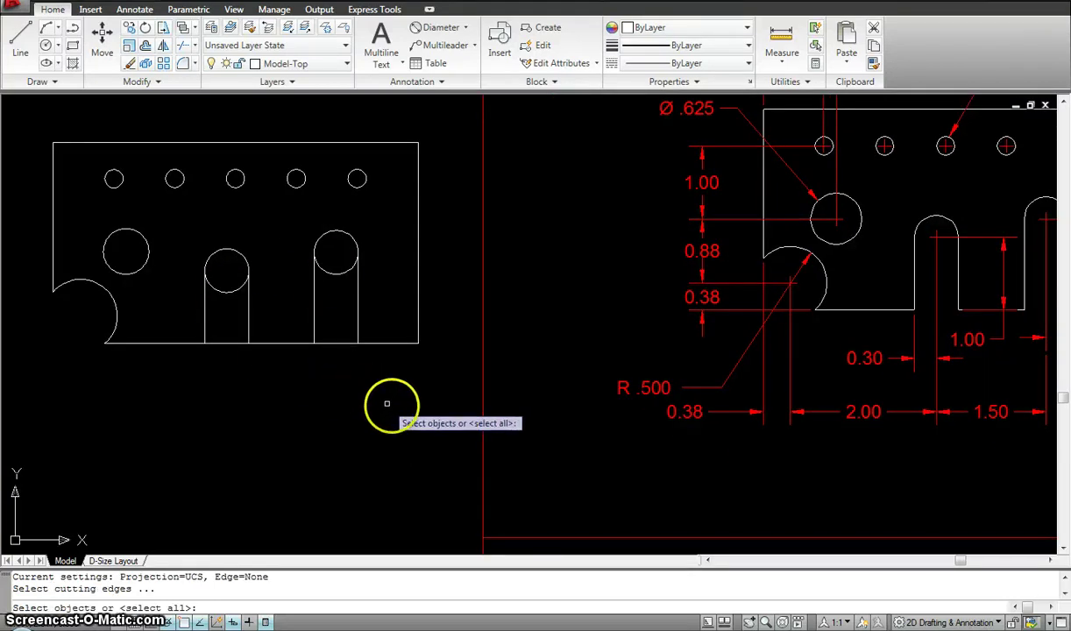
{"action": "left_click", "coordinate": [399, 414]}
{"action": "left_click", "coordinate": [59, 163]}
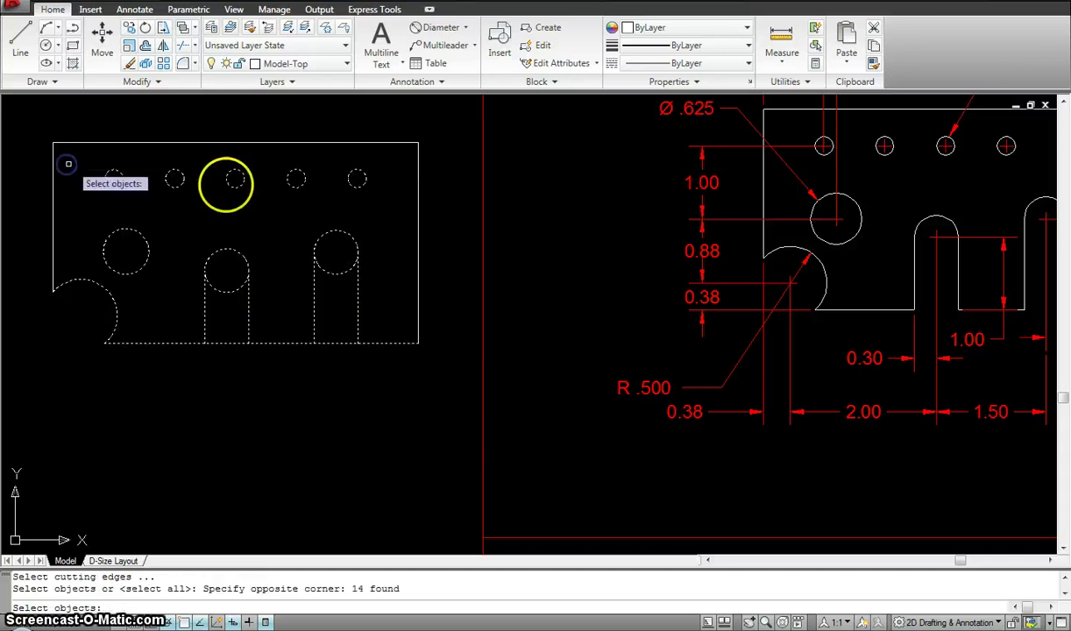
{"action": "key", "text": "Return"}
{"action": "left_click", "coordinate": [335, 292]}
{"action": "left_click", "coordinate": [330, 266]}
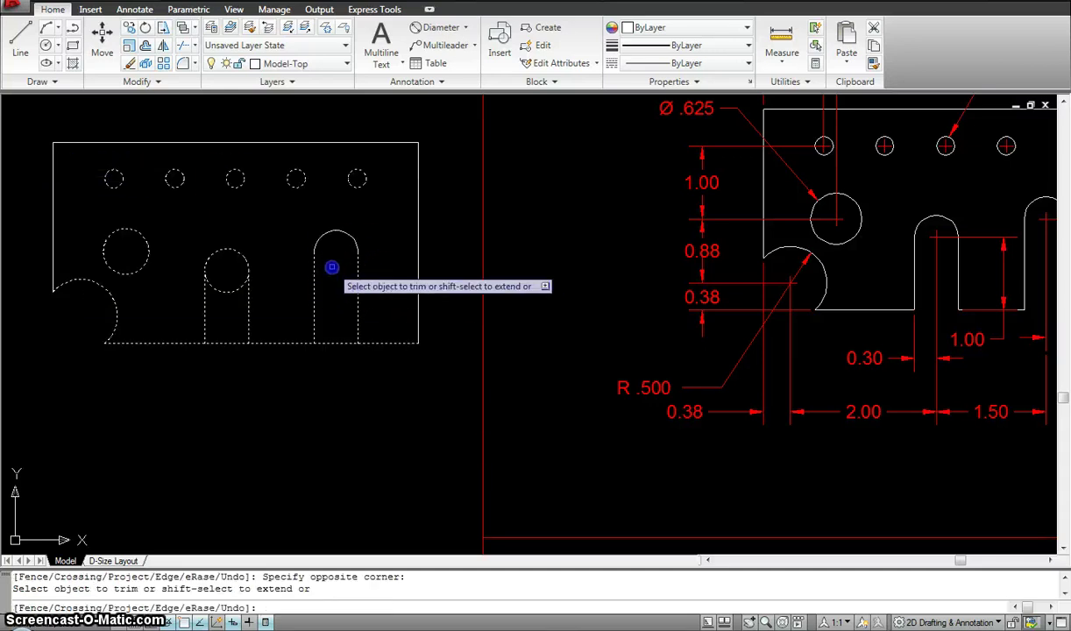
{"action": "left_click", "coordinate": [226, 298]}
{"action": "left_click", "coordinate": [219, 283]}
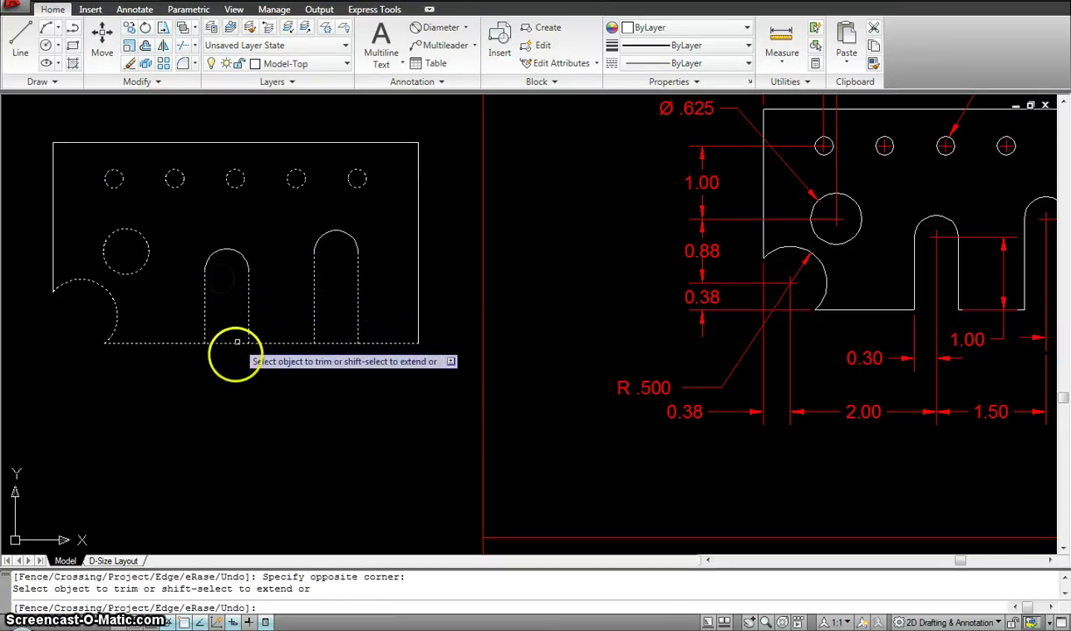
{"action": "left_click", "coordinate": [224, 321]}
{"action": "left_click", "coordinate": [281, 354]}
{"action": "left_click", "coordinate": [336, 343]}
{"action": "key", "text": "Escape"}
{"action": "scroll", "coordinate": [338, 345], "scroll_direction": "down", "scroll_amount": 2}
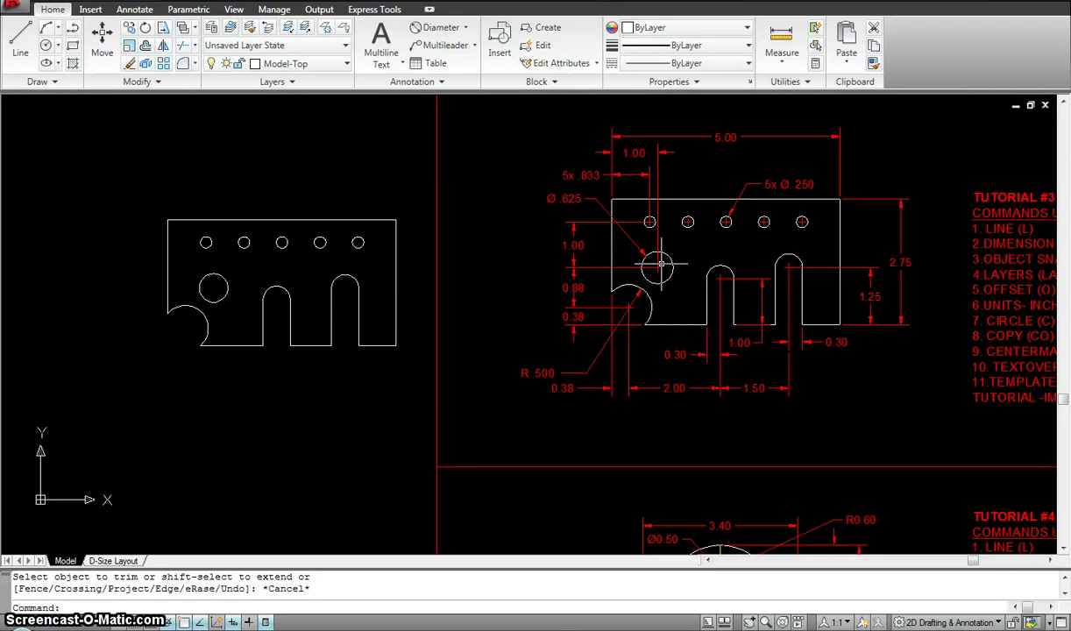
Step: Make Dimensions the current layer
{"action": "type", "text": "m"}
{"action": "key", "text": "Return"}
{"action": "left_click", "coordinate": [402, 389]}
{"action": "key", "text": "Escape"}
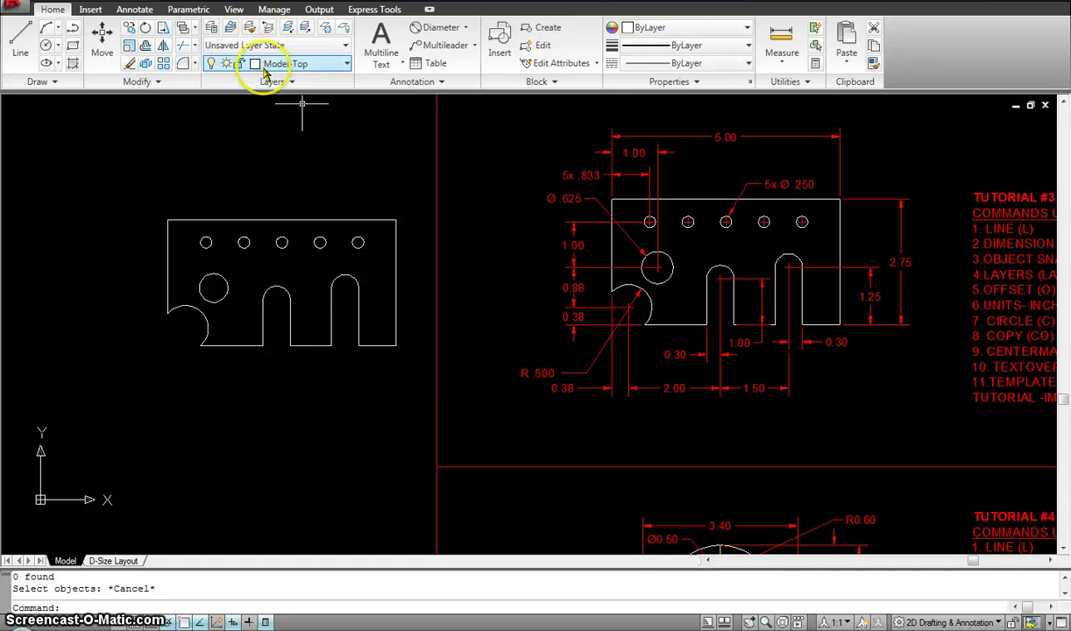
{"action": "left_click", "coordinate": [343, 64]}
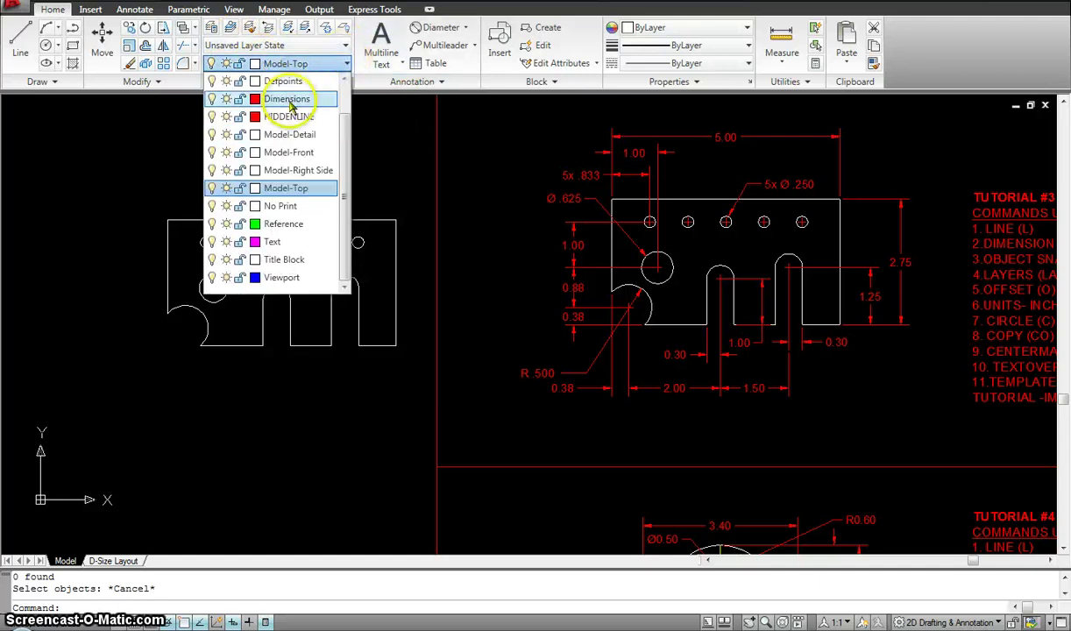
{"action": "left_click", "coordinate": [289, 100]}
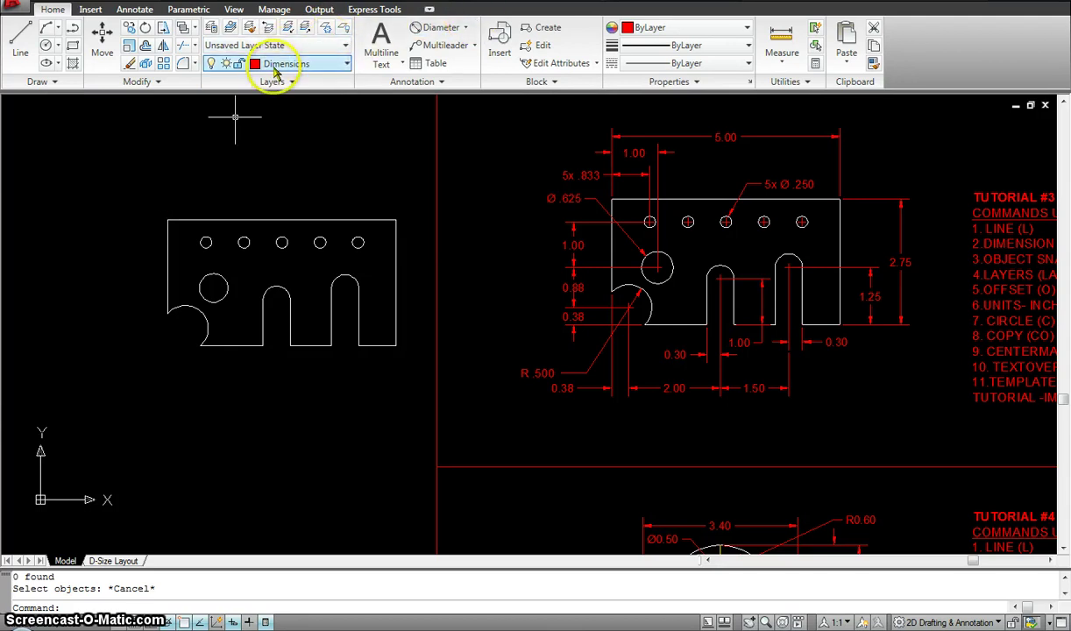
Step: Add diameter dimensions Ø0.25 on a small hole and Ø0.63 on the large hole, placed above the plate
{"action": "left_click", "coordinate": [435, 29]}
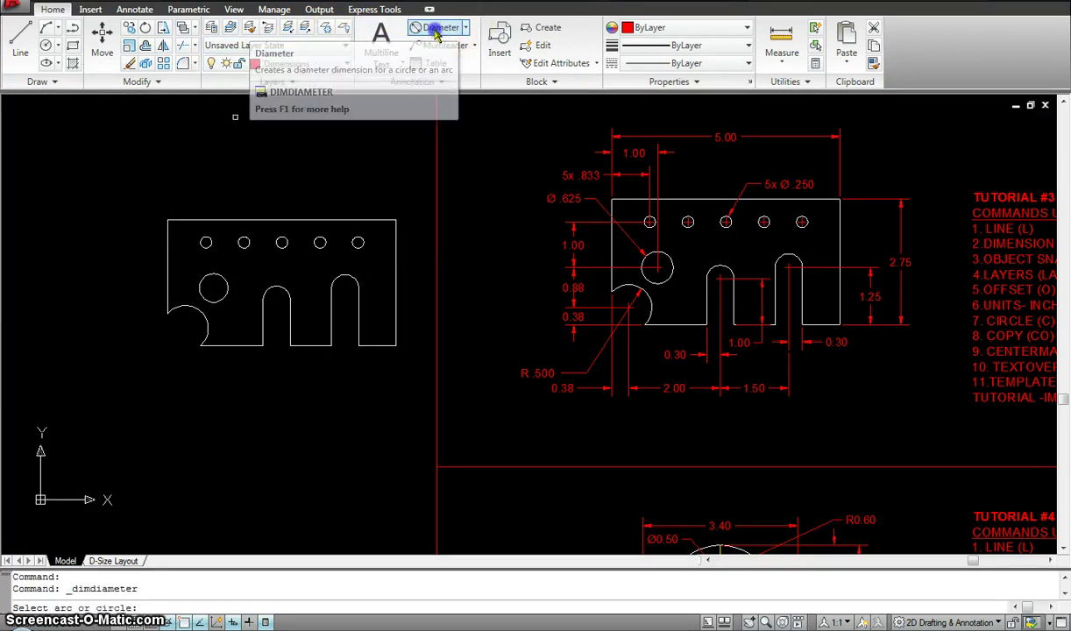
{"action": "left_click", "coordinate": [320, 241]}
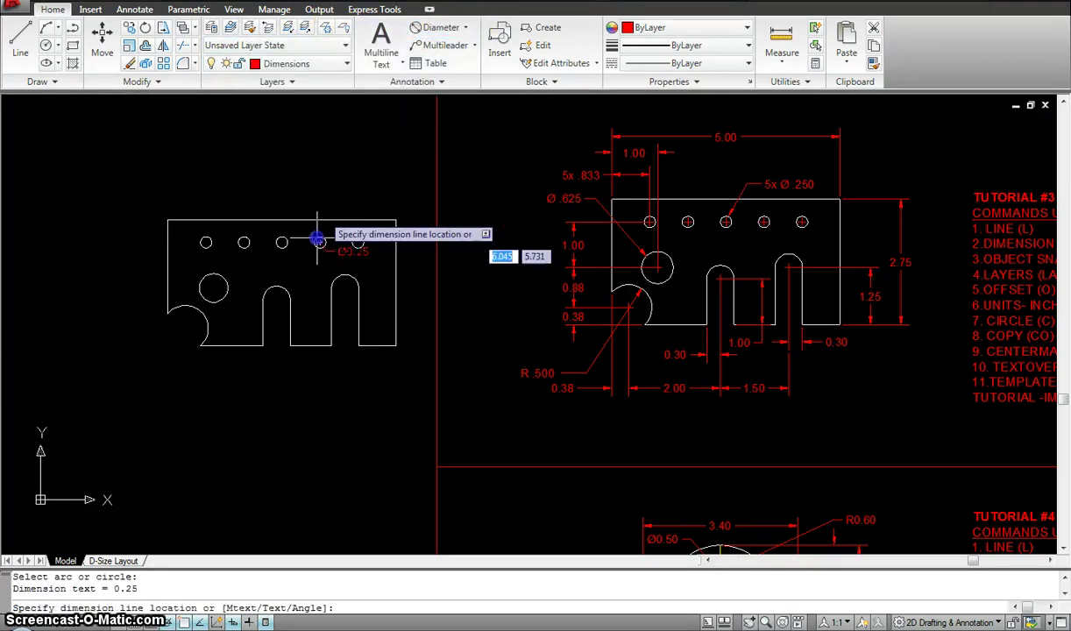
{"action": "left_click", "coordinate": [351, 189]}
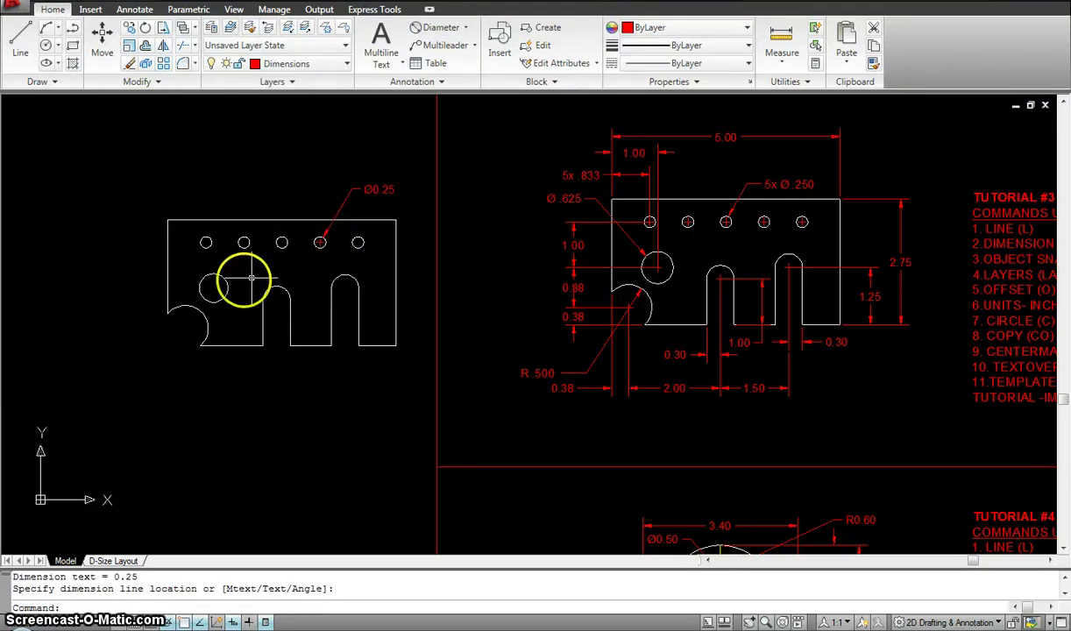
{"action": "key", "text": "Return"}
{"action": "left_click", "coordinate": [200, 284]}
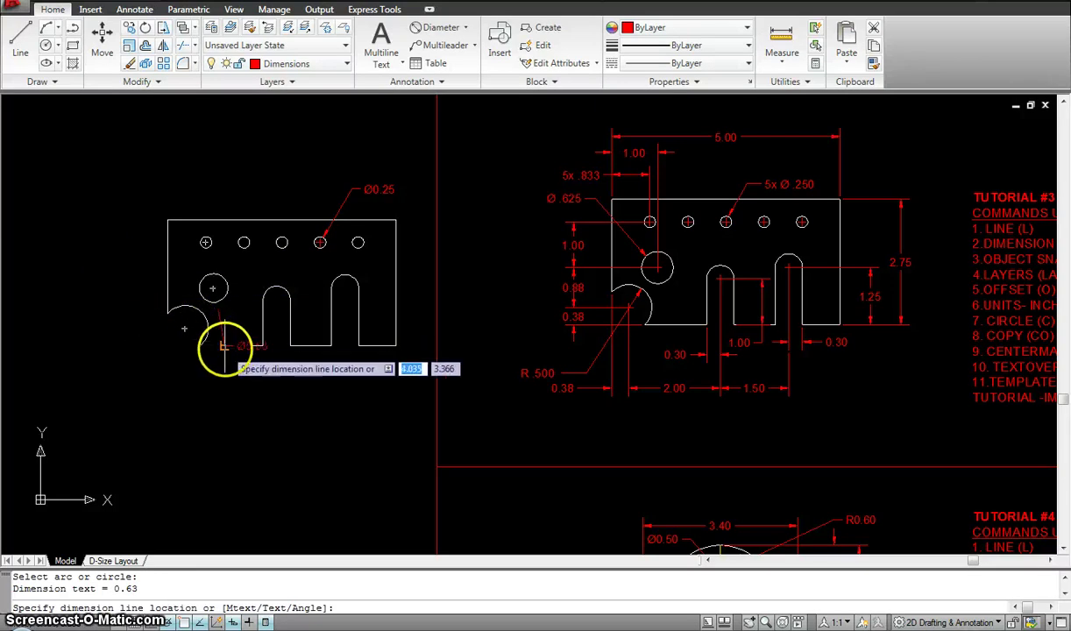
{"action": "left_click", "coordinate": [234, 190]}
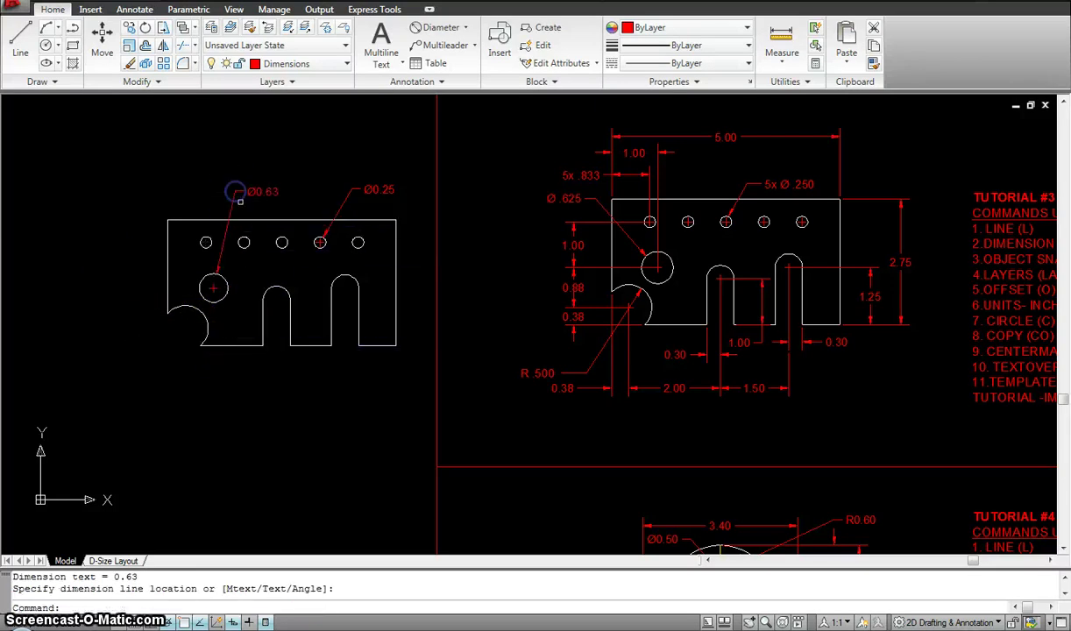
{"action": "left_click", "coordinate": [378, 189]}
{"action": "key", "text": "Escape"}
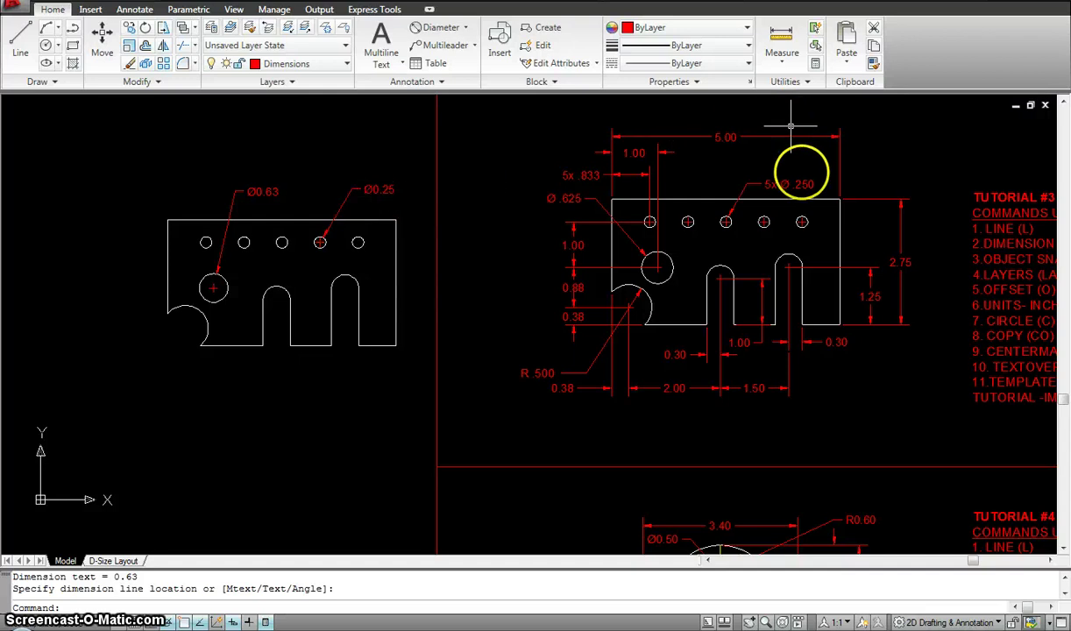
{"action": "mouse_move", "coordinate": [775, 191]}
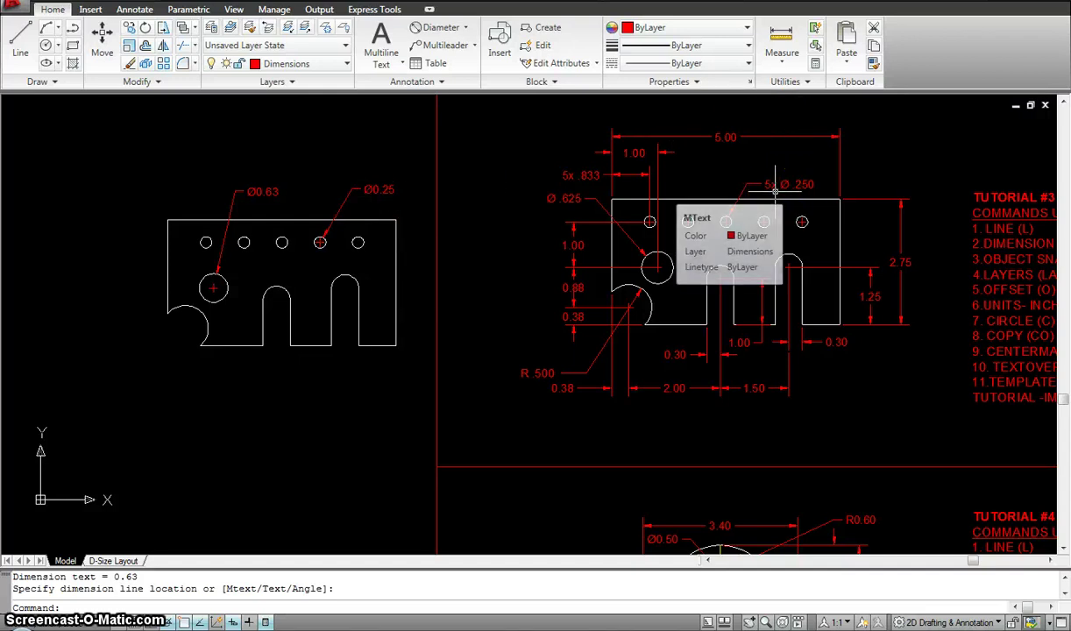
{"action": "left_click", "coordinate": [425, 206]}
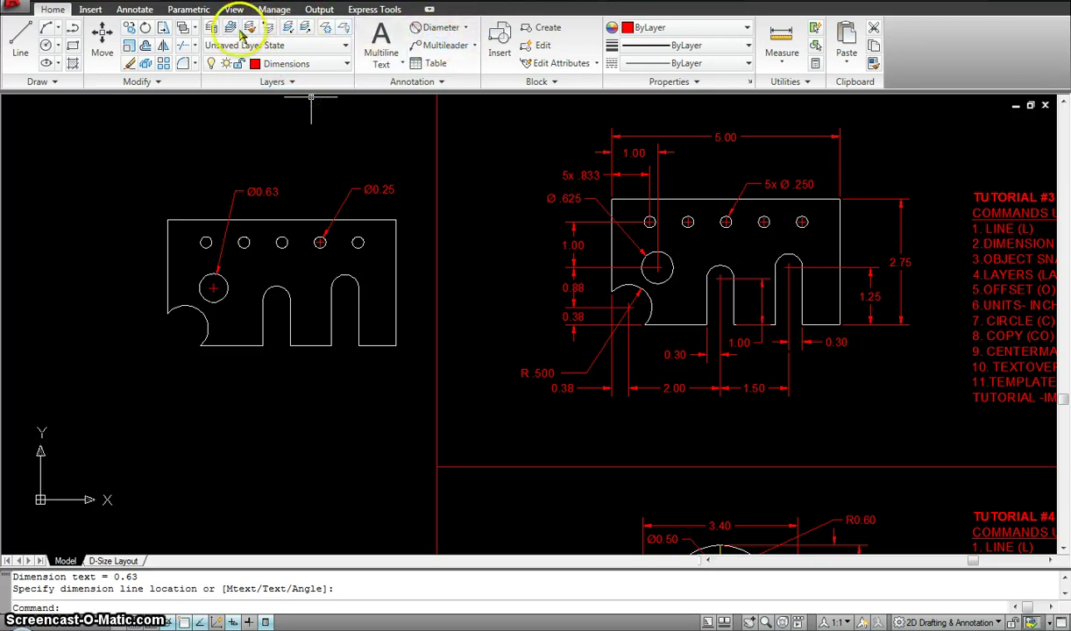
Step: Add a center mark to the first small hole using the Annotate tab's Center Mark tool
{"action": "left_click", "coordinate": [133, 9]}
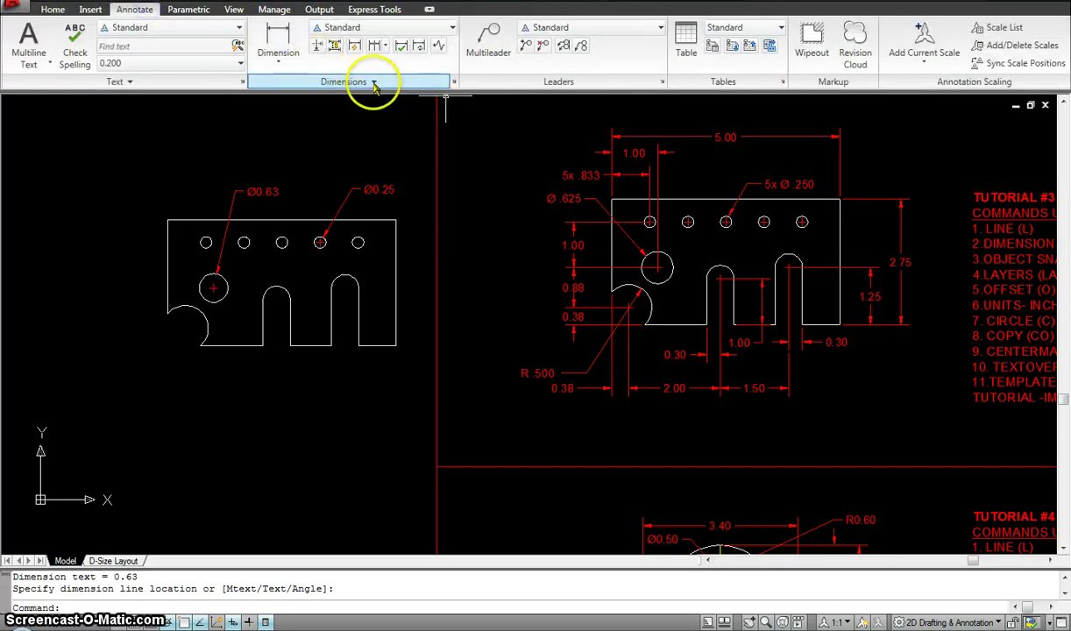
{"action": "left_click", "coordinate": [374, 82]}
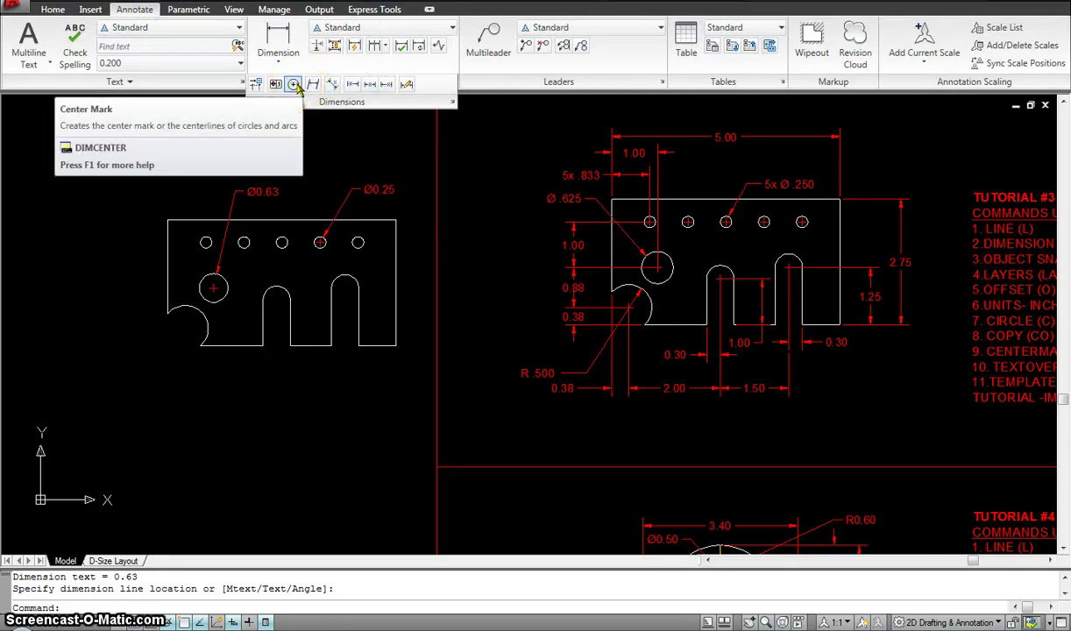
{"action": "left_click", "coordinate": [295, 84]}
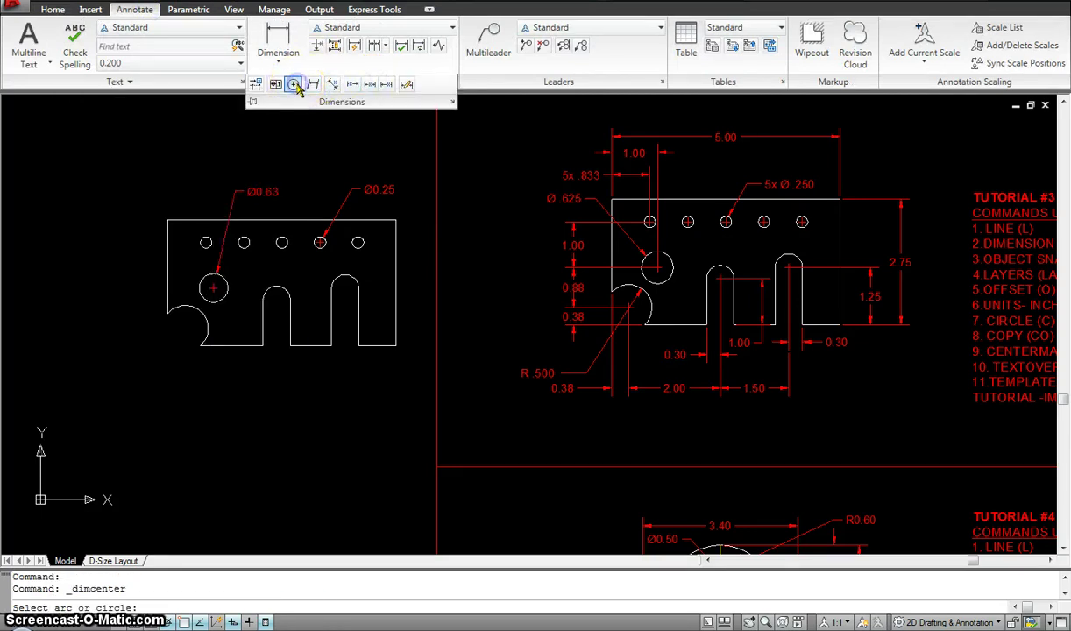
{"action": "left_click", "coordinate": [247, 234]}
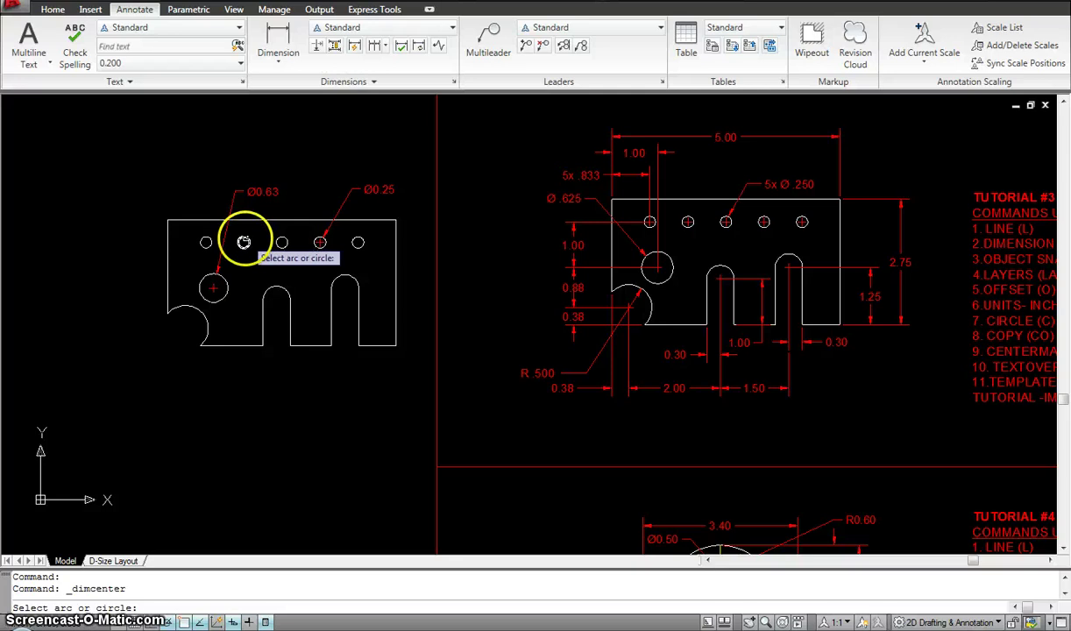
Step: Center-mark another hole and the rounded ends of the left and right slots
{"action": "left_click", "coordinate": [310, 84]}
{"action": "left_click", "coordinate": [295, 84]}
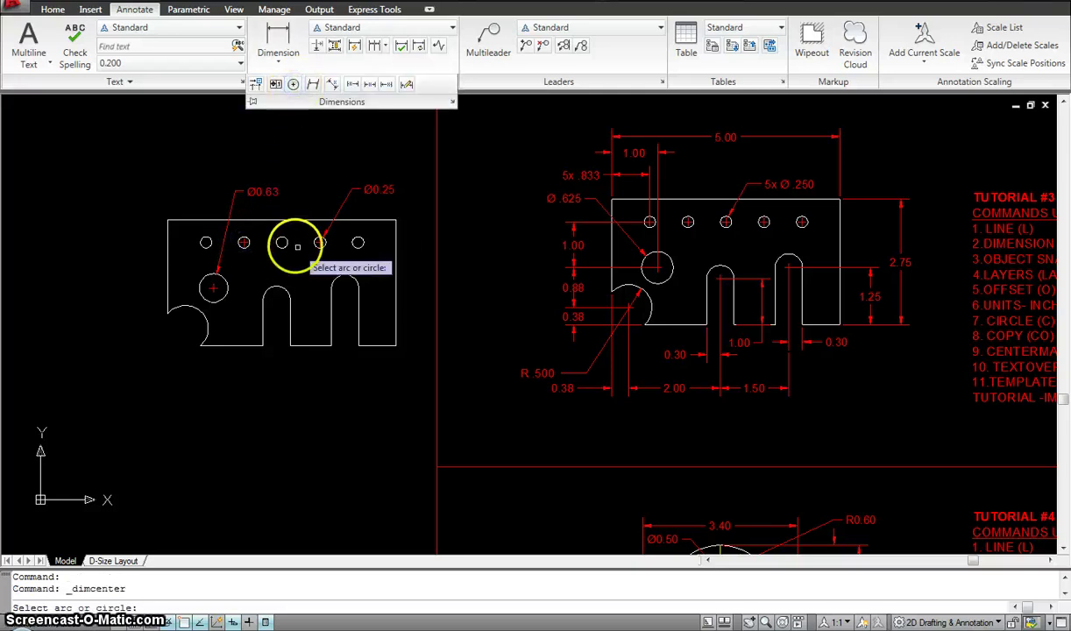
{"action": "left_click", "coordinate": [355, 242]}
{"action": "key", "text": "Return"}
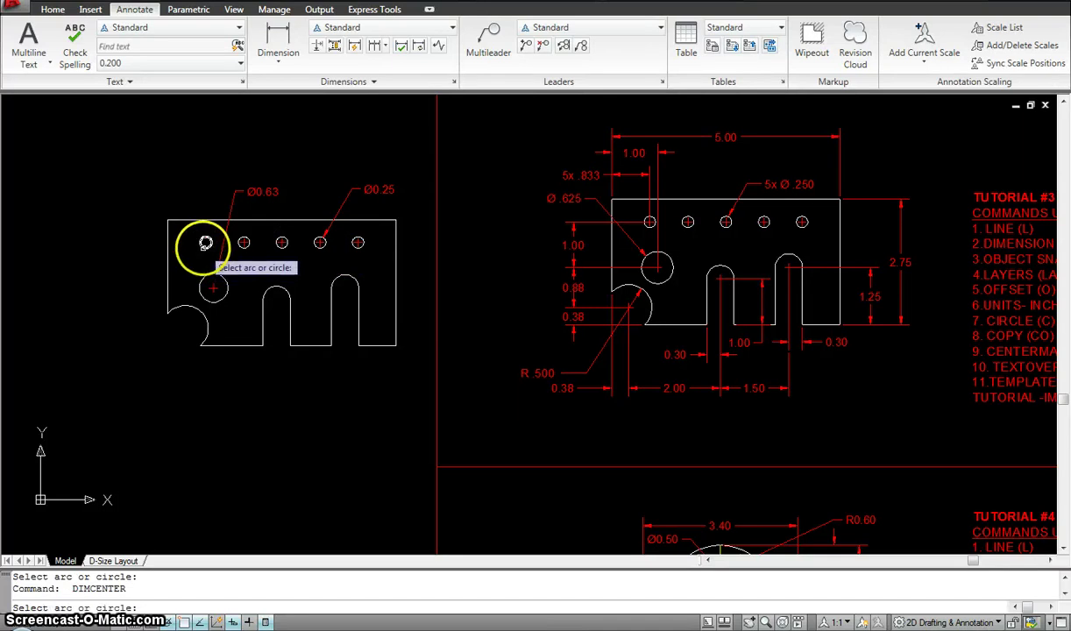
{"action": "left_click", "coordinate": [281, 293]}
{"action": "key", "text": "Return"}
{"action": "left_click", "coordinate": [346, 278]}
{"action": "key", "text": "Return"}
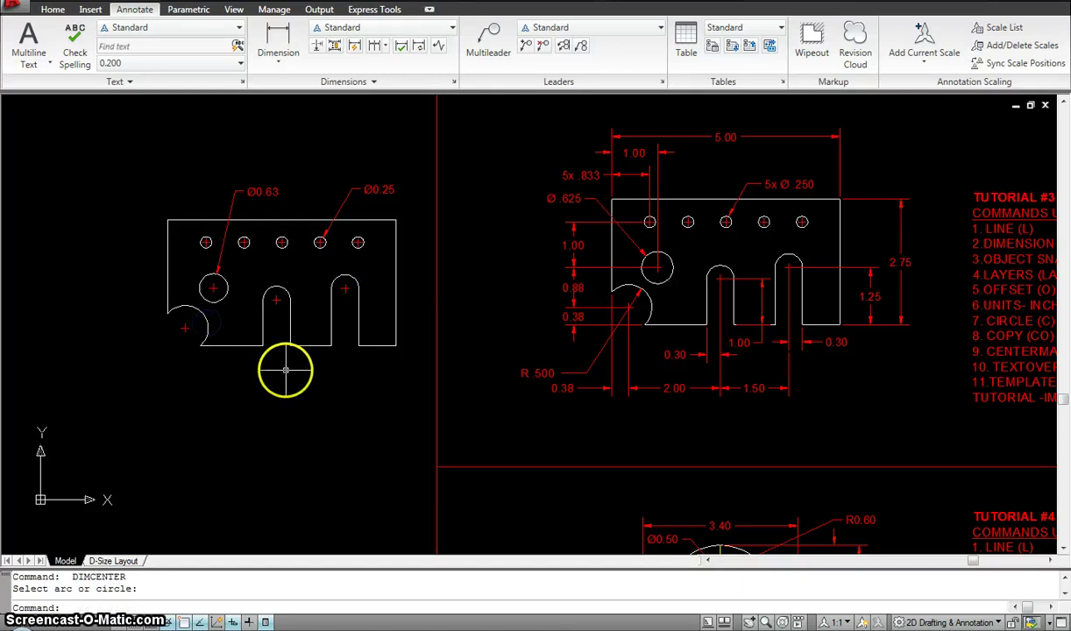
{"action": "key", "text": "Escape"}
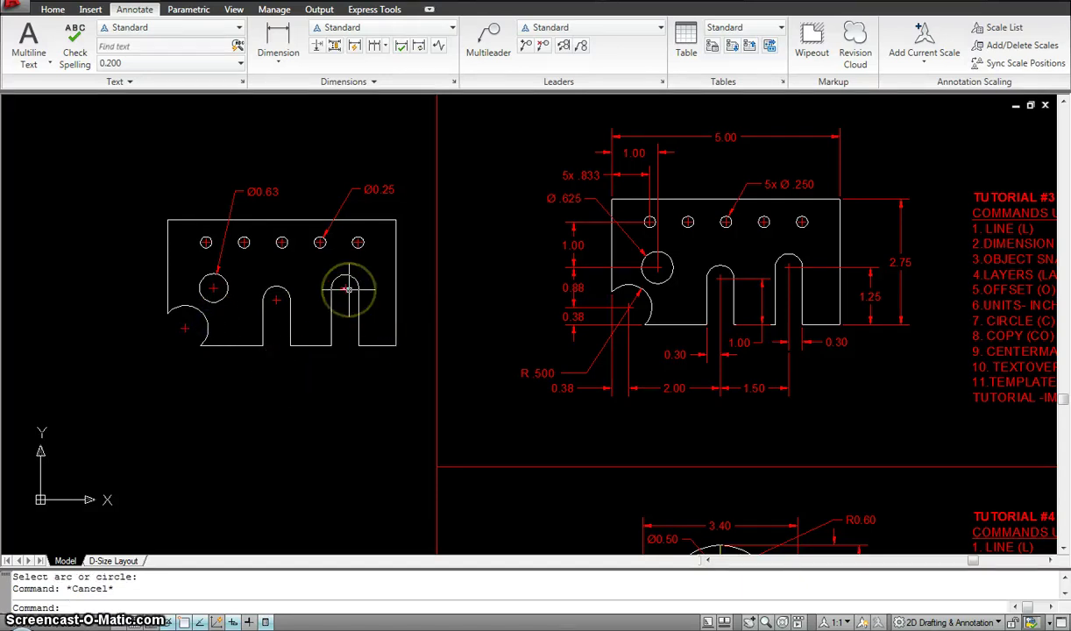
{"action": "right_click", "coordinate": [239, 290]}
{"action": "left_click", "coordinate": [270, 240]}
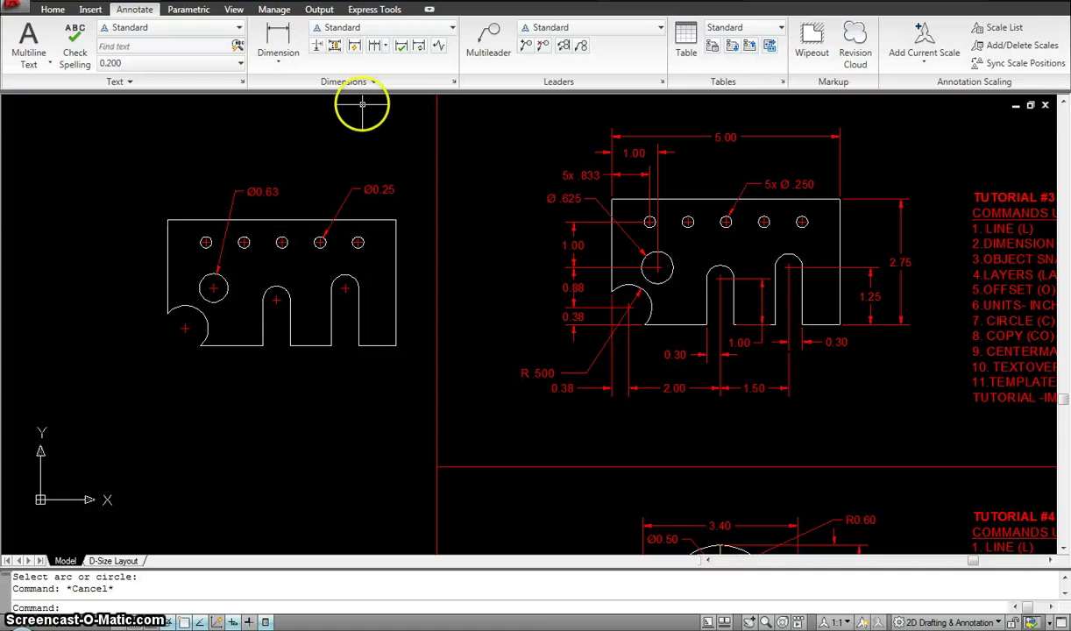
Step: Add a 5.00 linear width dimension across the plate's top edge
{"action": "left_click", "coordinate": [278, 44]}
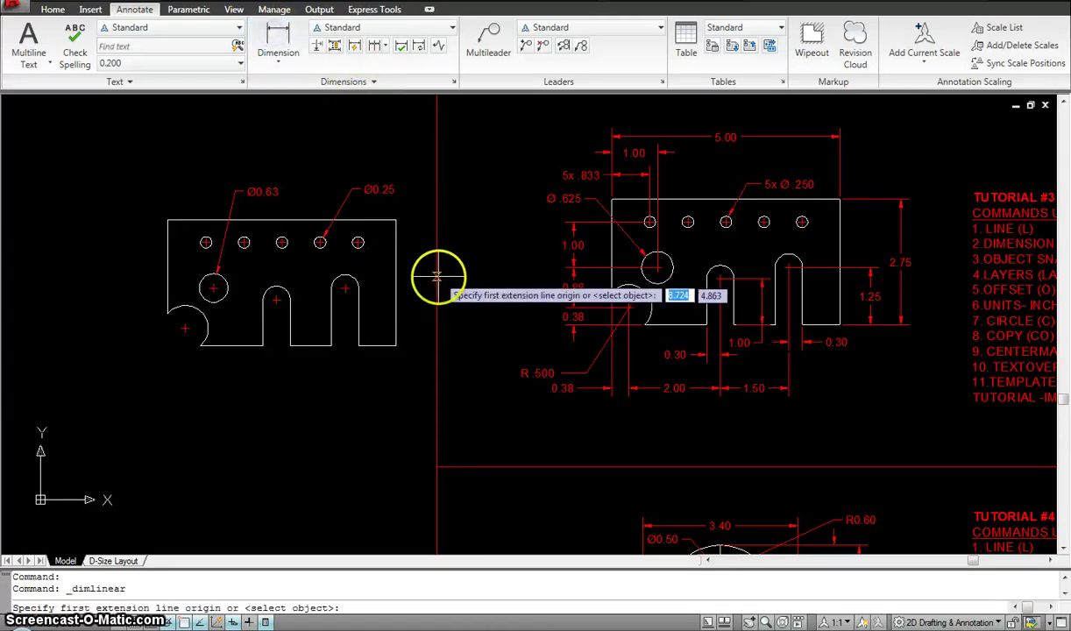
{"action": "left_click", "coordinate": [395, 220]}
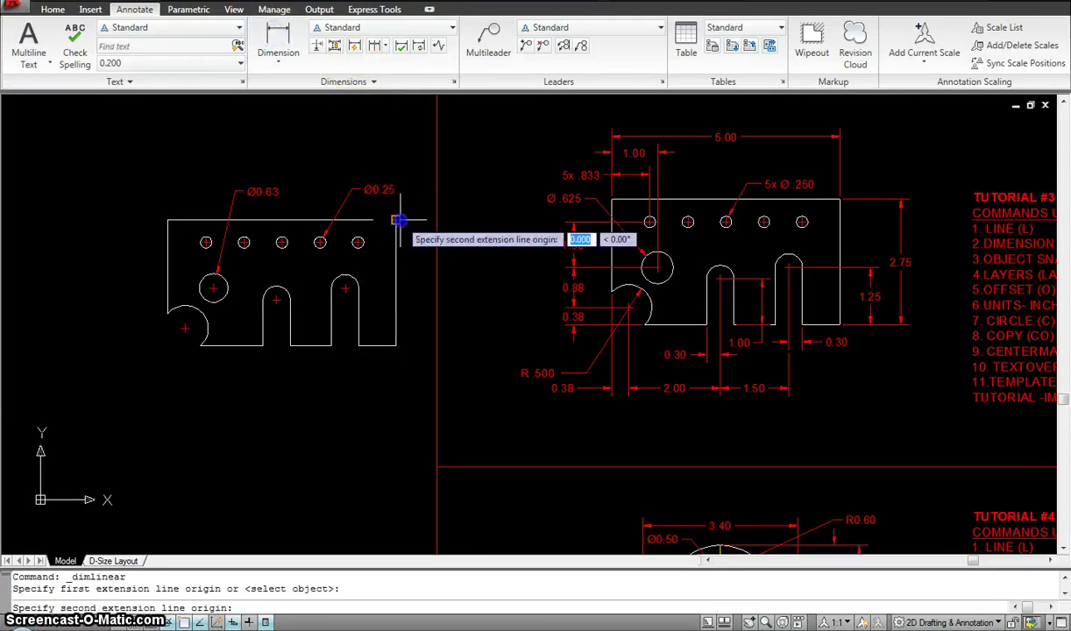
{"action": "left_click", "coordinate": [168, 220]}
{"action": "left_click", "coordinate": [190, 160]}
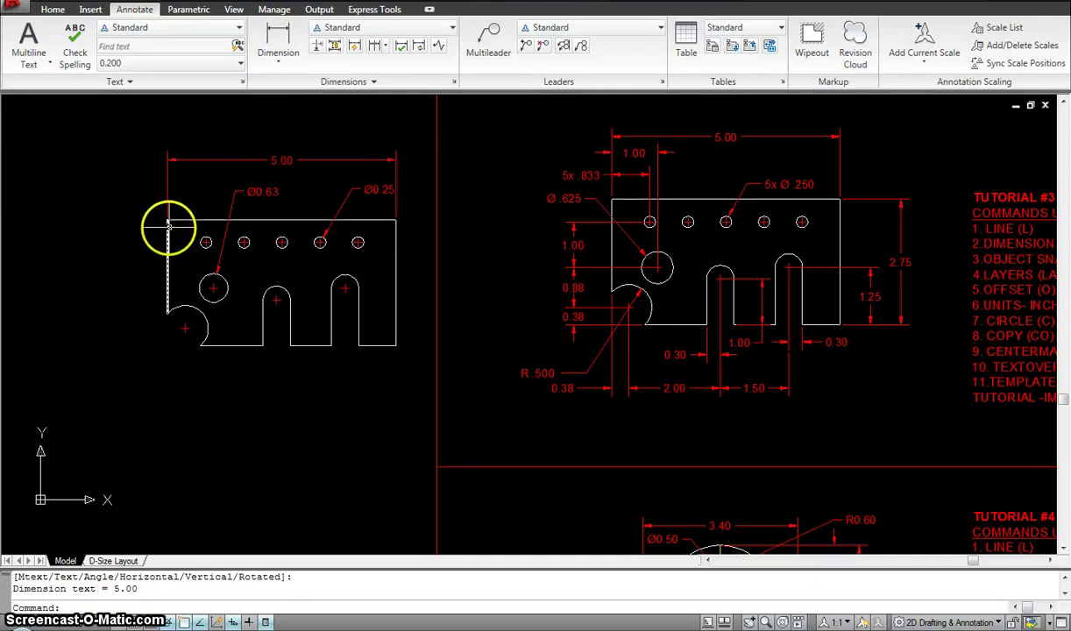
Step: Dimension 1.00 from the plate's top-left corner to the large hole's centre, above the plate
{"action": "key", "text": "Return"}
{"action": "left_click", "coordinate": [168, 220]}
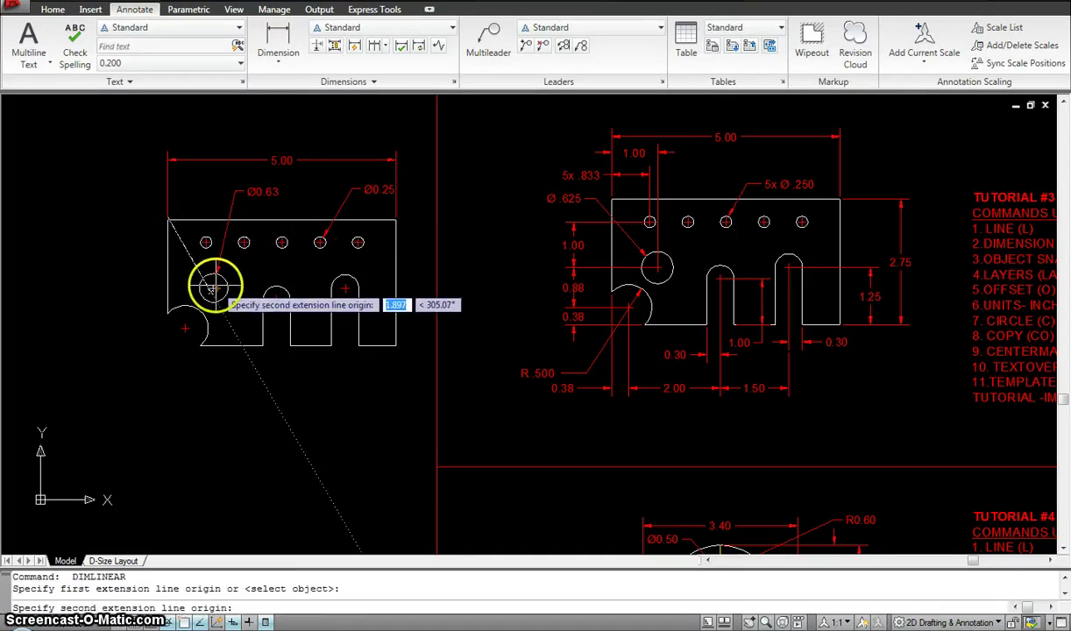
{"action": "left_click", "coordinate": [213, 286]}
{"action": "scroll", "coordinate": [212, 179], "scroll_direction": "up", "scroll_amount": 4}
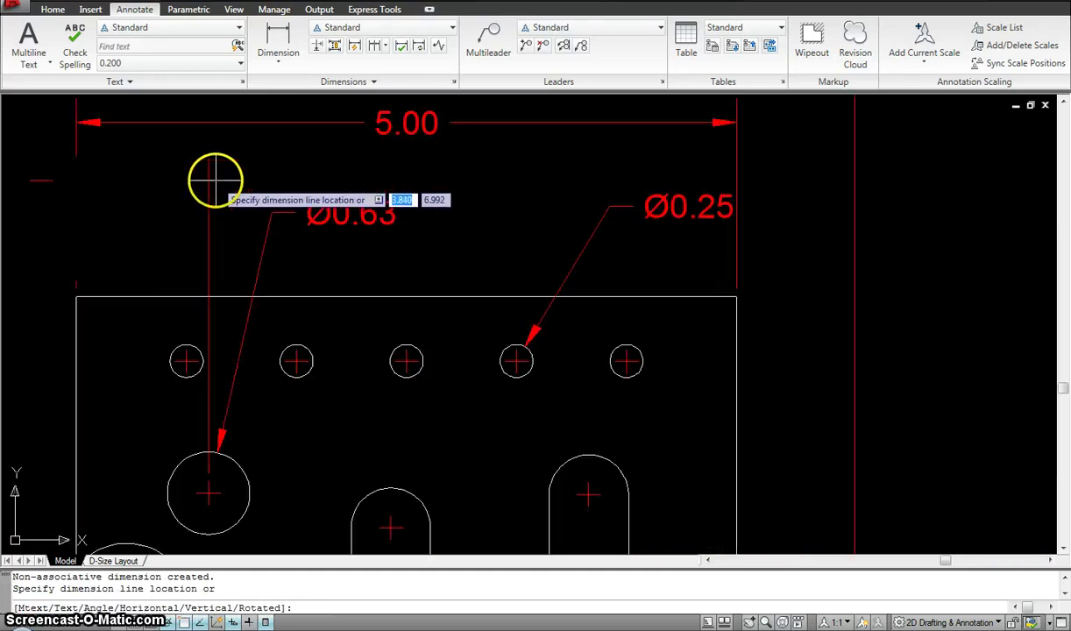
{"action": "left_click", "coordinate": [215, 180]}
{"action": "scroll", "coordinate": [219, 188], "scroll_direction": "down", "scroll_amount": 4}
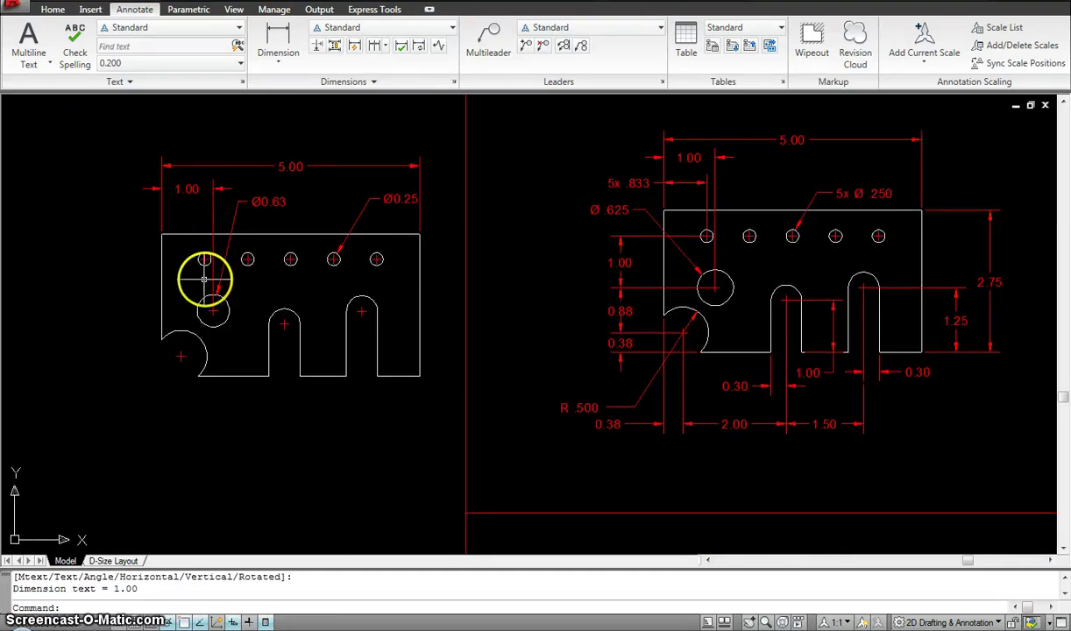
{"action": "middle_click_drag", "start_coordinate": [304, 271], "coordinate": [301, 252]}
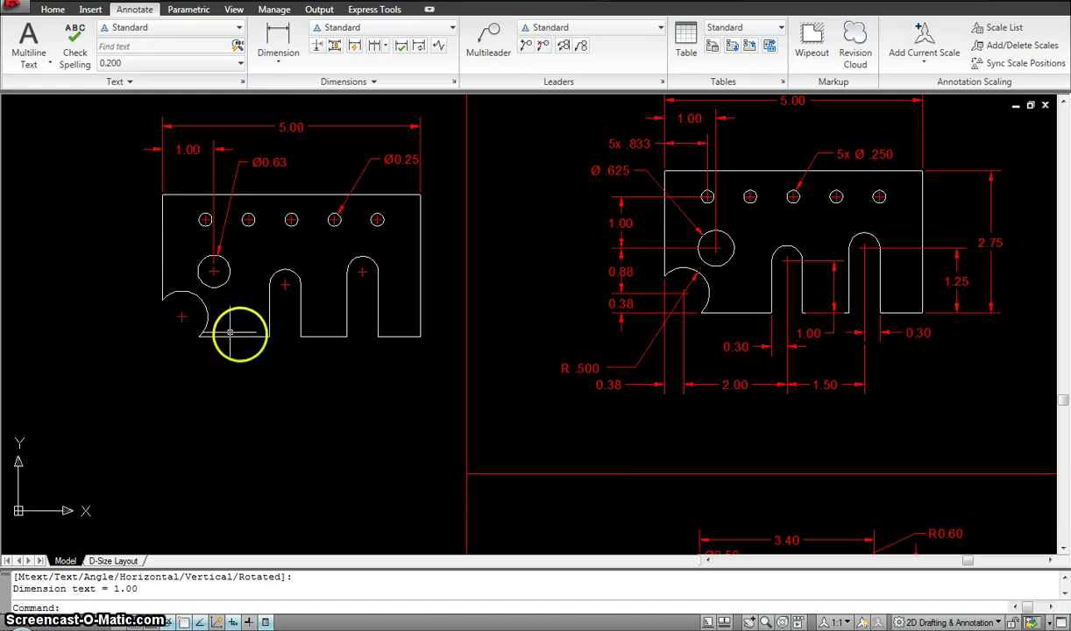
Step: Add a 1.50 dimension between the right and middle slot centres, below the slots
{"action": "key", "text": "Return"}
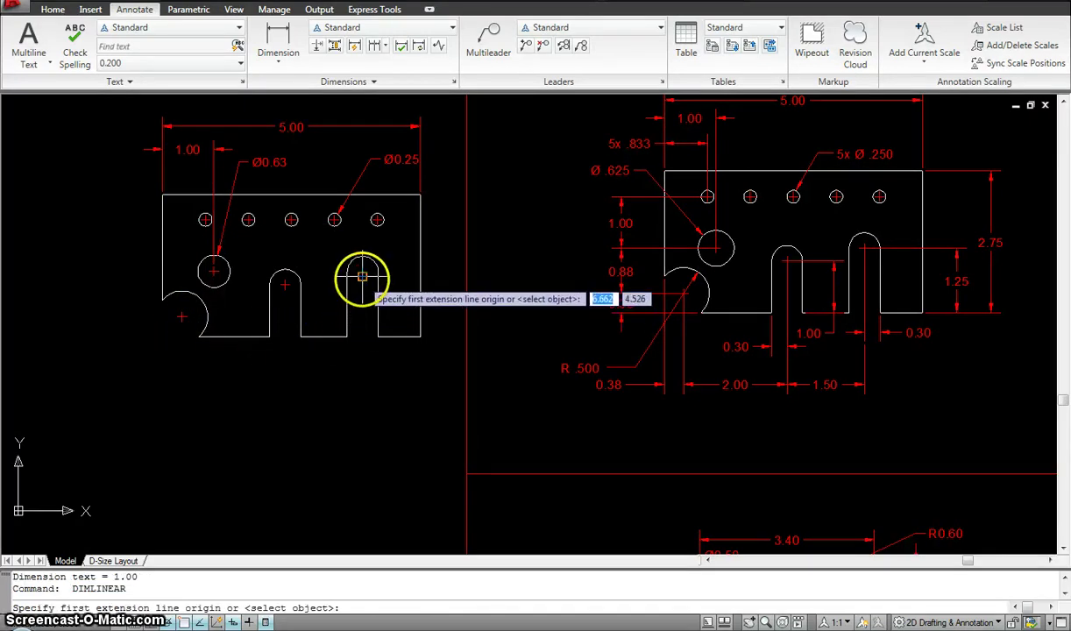
{"action": "left_click", "coordinate": [362, 277]}
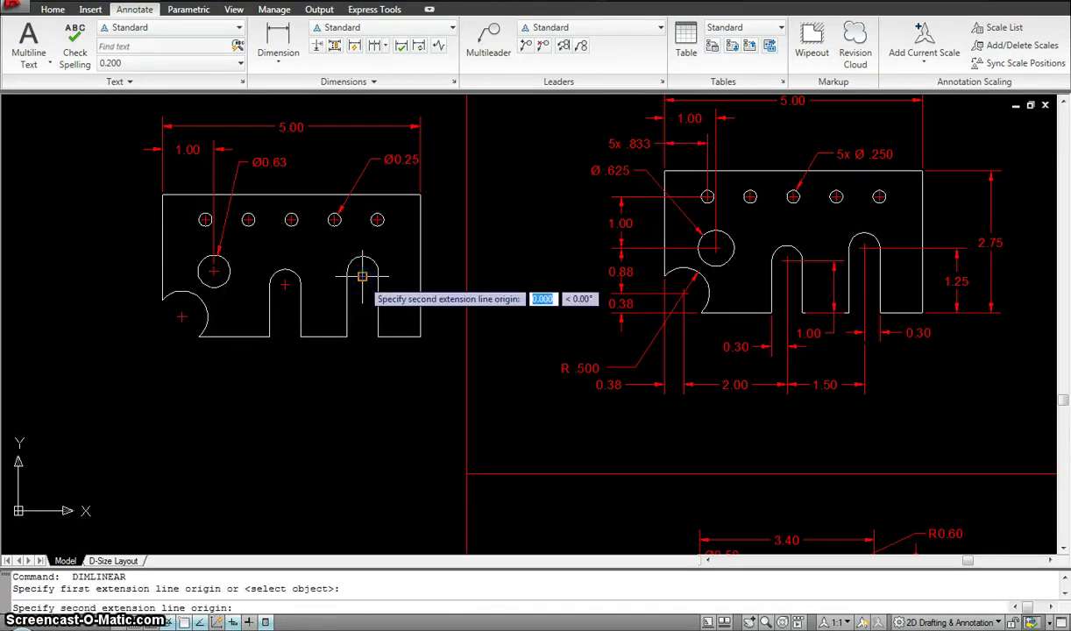
{"action": "left_click_drag", "start_coordinate": [360, 281], "coordinate": [298, 277]}
{"action": "left_click", "coordinate": [285, 285]}
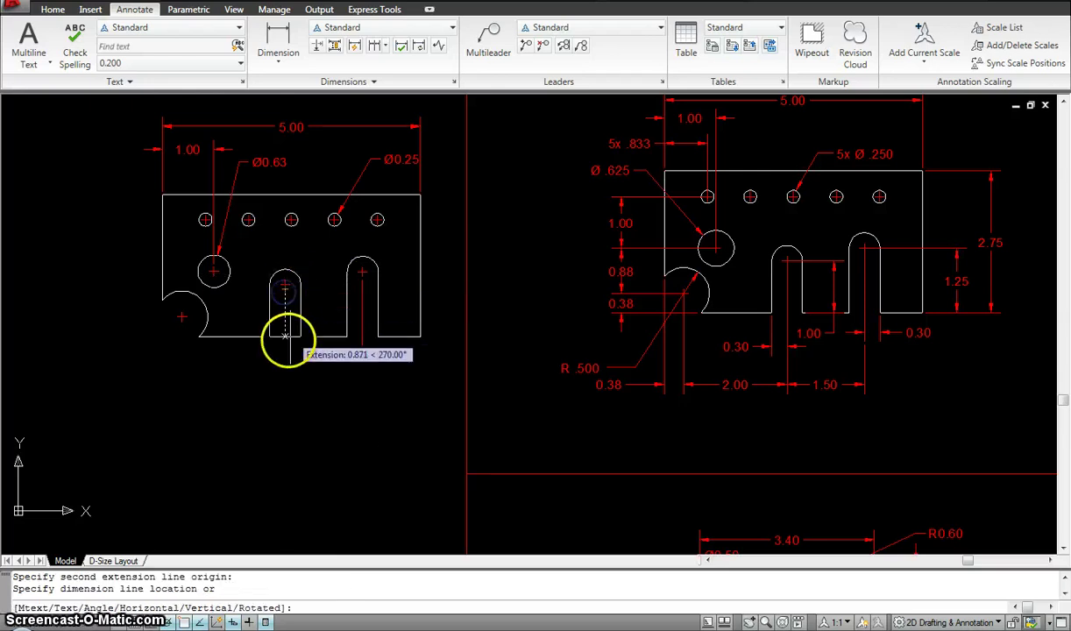
{"action": "left_click", "coordinate": [279, 391]}
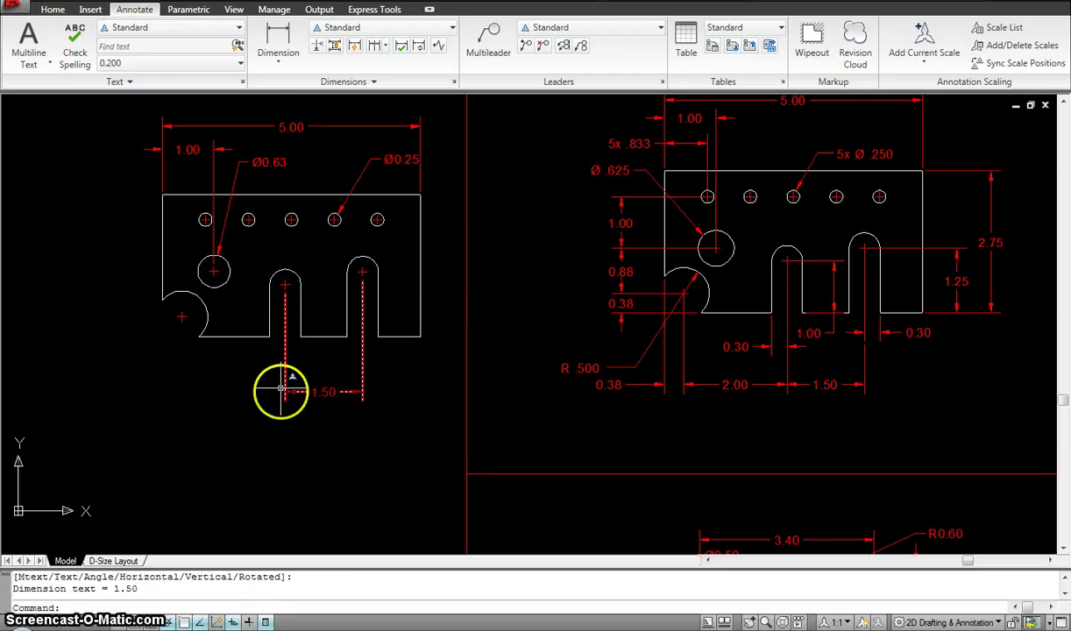
Step: Add a 2.09 dimension from the notch's centre to the first slot, below the plate
{"action": "key", "text": "Return"}
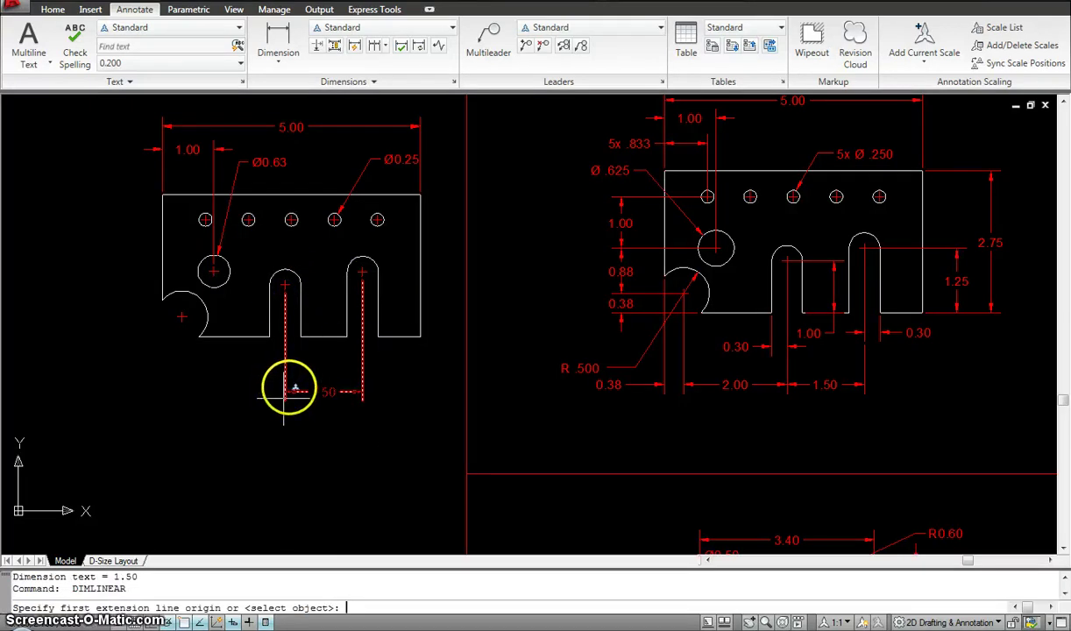
{"action": "left_click", "coordinate": [286, 347]}
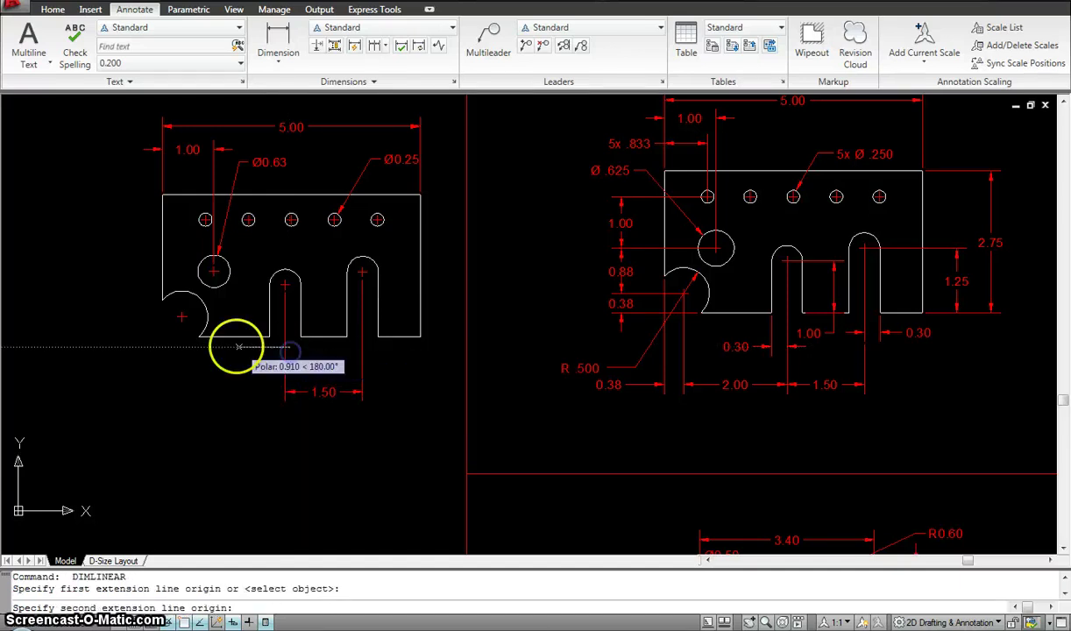
{"action": "left_click", "coordinate": [180, 319]}
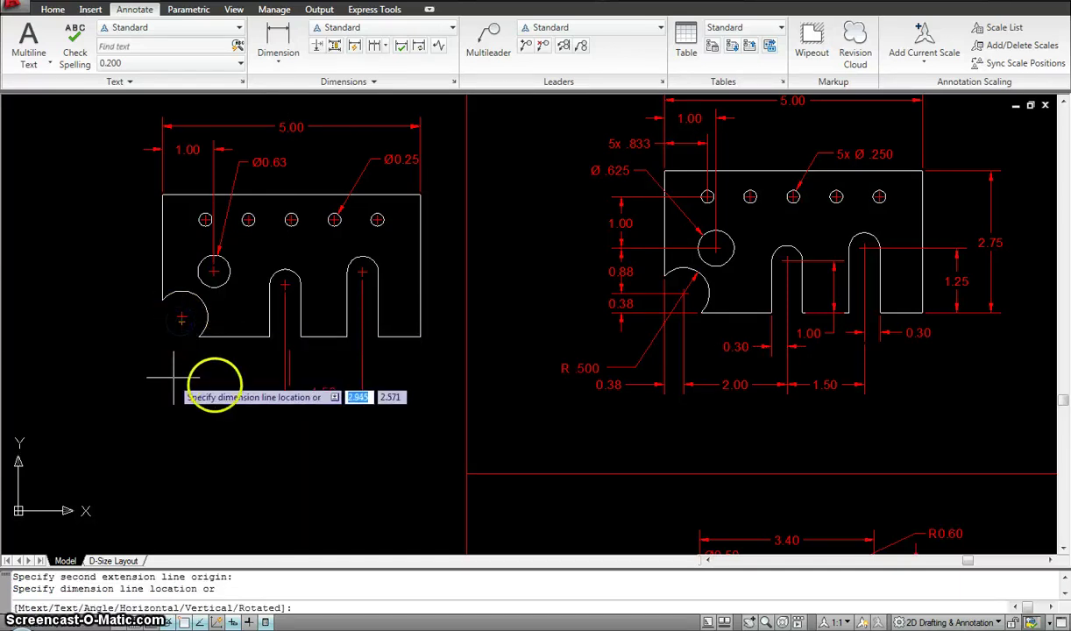
{"action": "left_click", "coordinate": [280, 392]}
{"action": "key", "text": "Escape"}
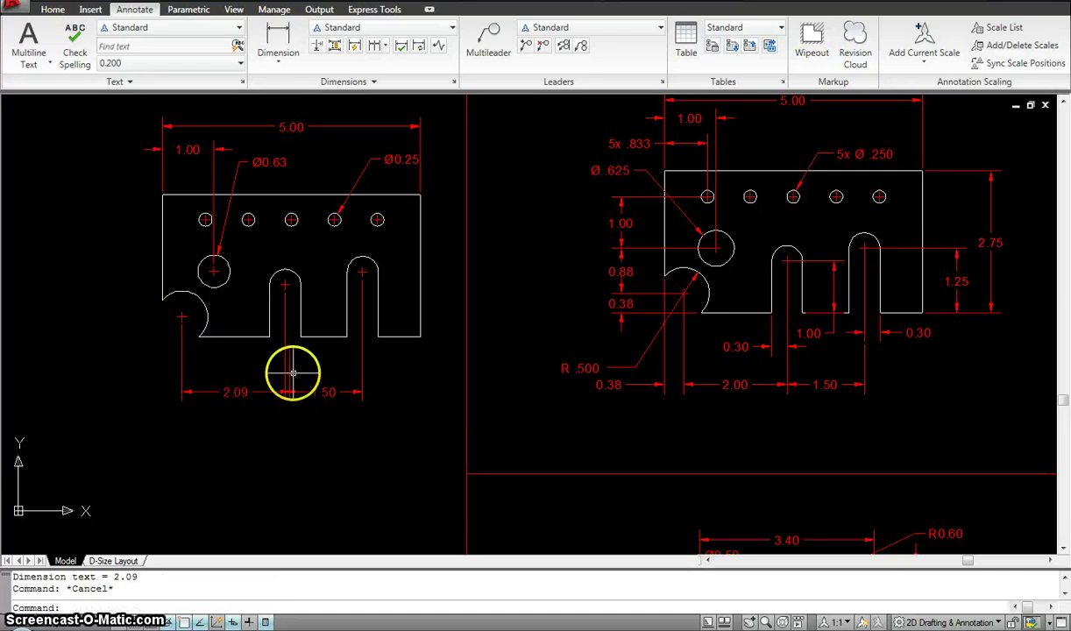
Step: Adjust the shared end point of the 2.09 and 1.50 dimensions
{"action": "left_click", "coordinate": [291, 390]}
{"action": "scroll", "coordinate": [290, 387], "scroll_direction": "up", "scroll_amount": 5}
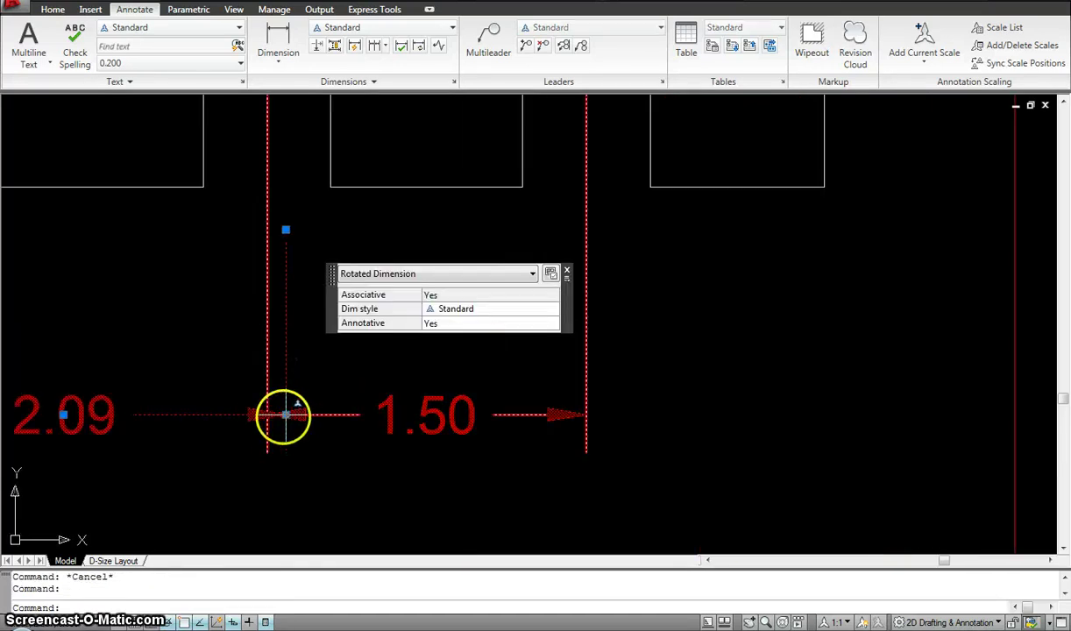
{"action": "left_click", "coordinate": [286, 416]}
{"action": "left_click", "coordinate": [287, 415]}
{"action": "left_click", "coordinate": [284, 415]}
{"action": "left_click", "coordinate": [286, 415]}
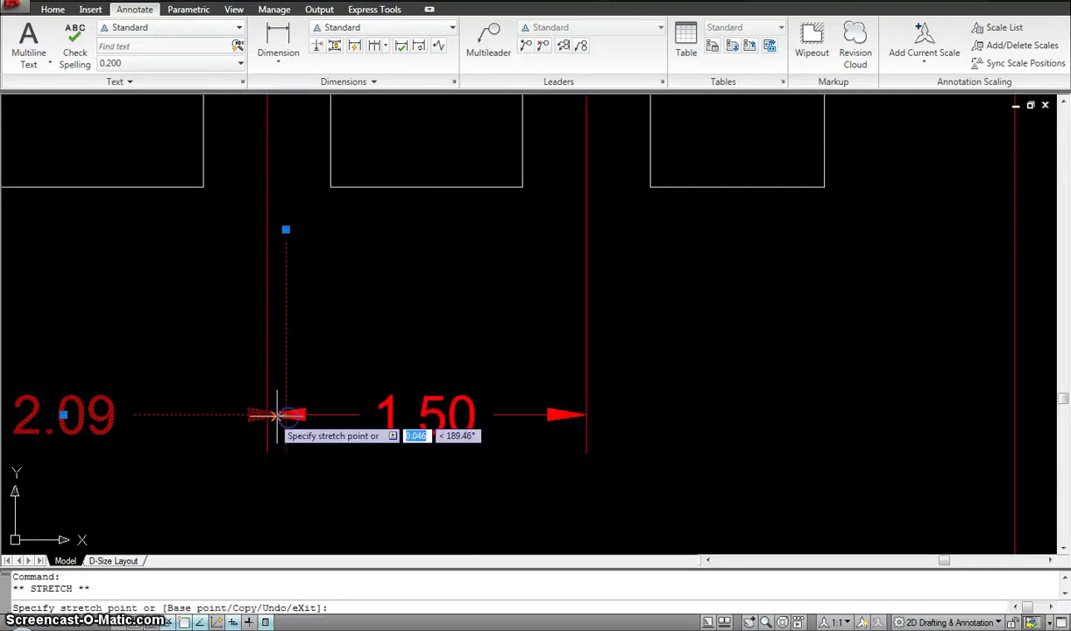
{"action": "left_click", "coordinate": [304, 426]}
{"action": "key", "text": "Escape"}
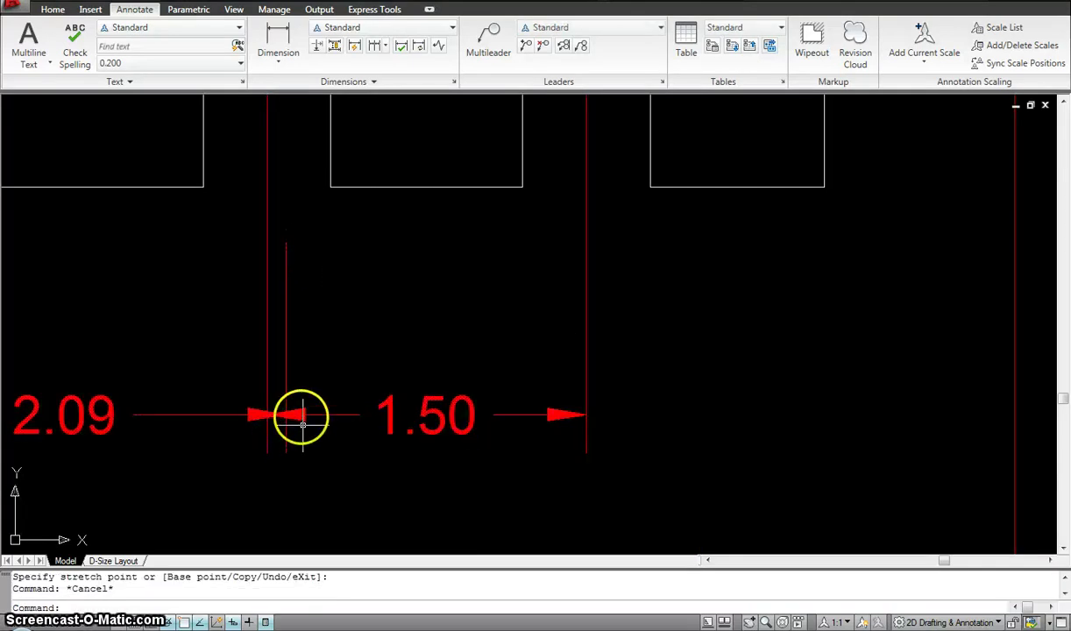
Step: Reattach the 2.09 dimension's extension line so it reads 2.00
{"action": "left_click", "coordinate": [286, 356]}
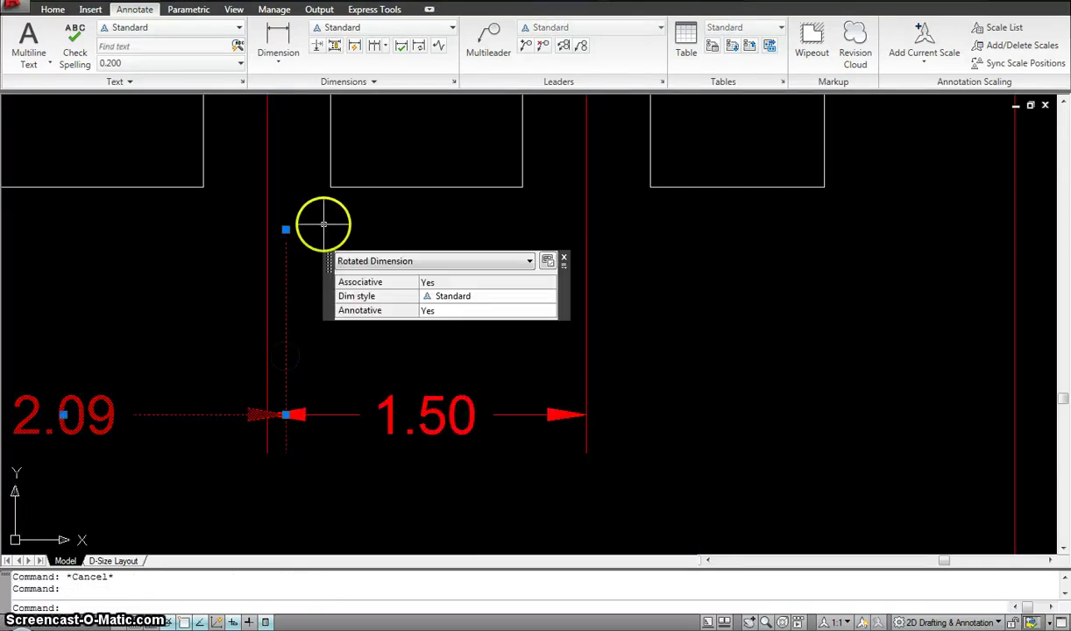
{"action": "left_click", "coordinate": [286, 229]}
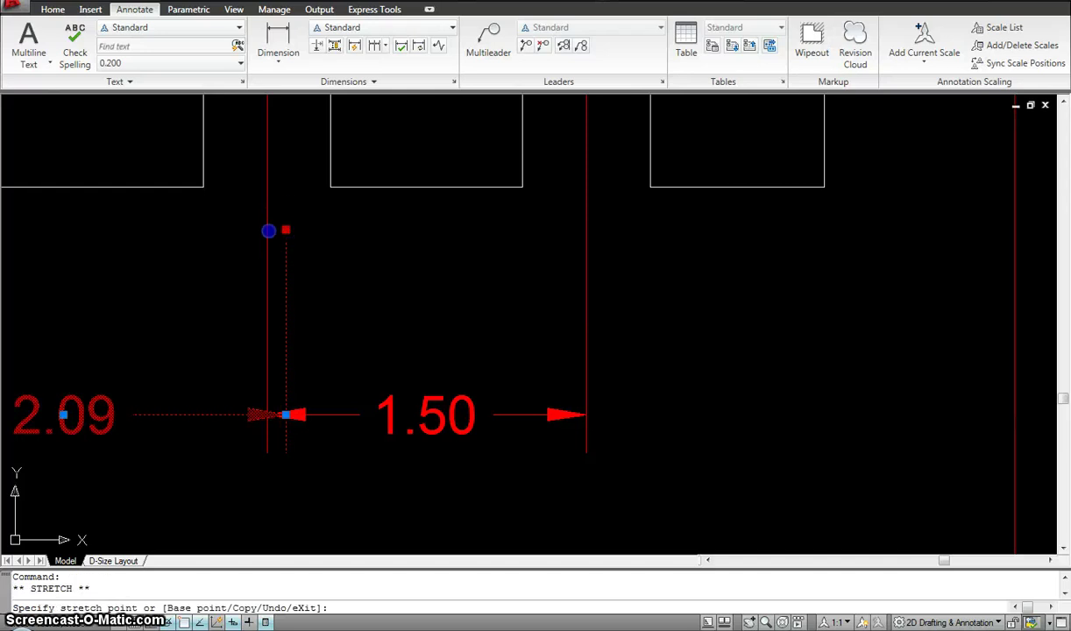
{"action": "left_click", "coordinate": [267, 230]}
{"action": "key", "text": "Escape"}
{"action": "scroll", "coordinate": [381, 433], "scroll_direction": "down", "scroll_amount": 6}
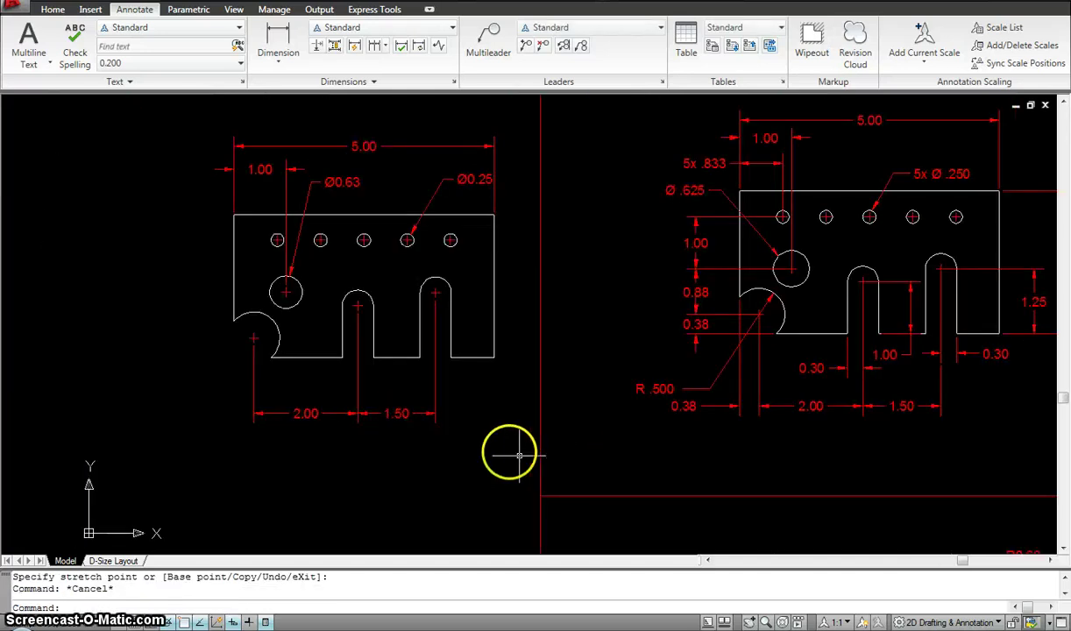
Step: Dimension the plate's right edge with a 2.75 height dimension
{"action": "middle_click_drag", "start_coordinate": [470, 450], "coordinate": [348, 407]}
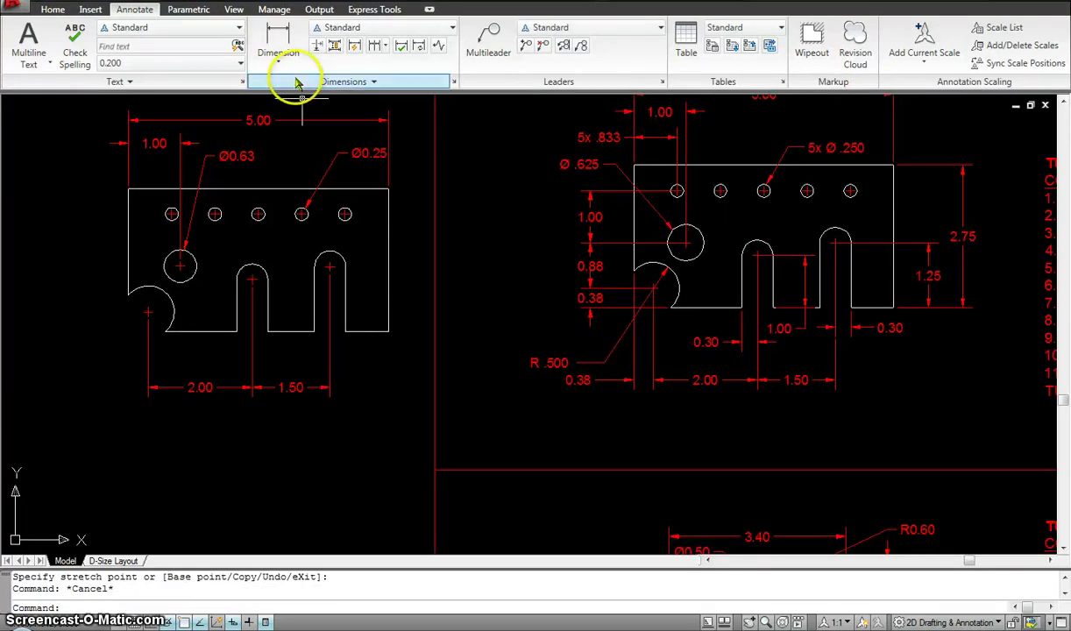
{"action": "left_click", "coordinate": [278, 41]}
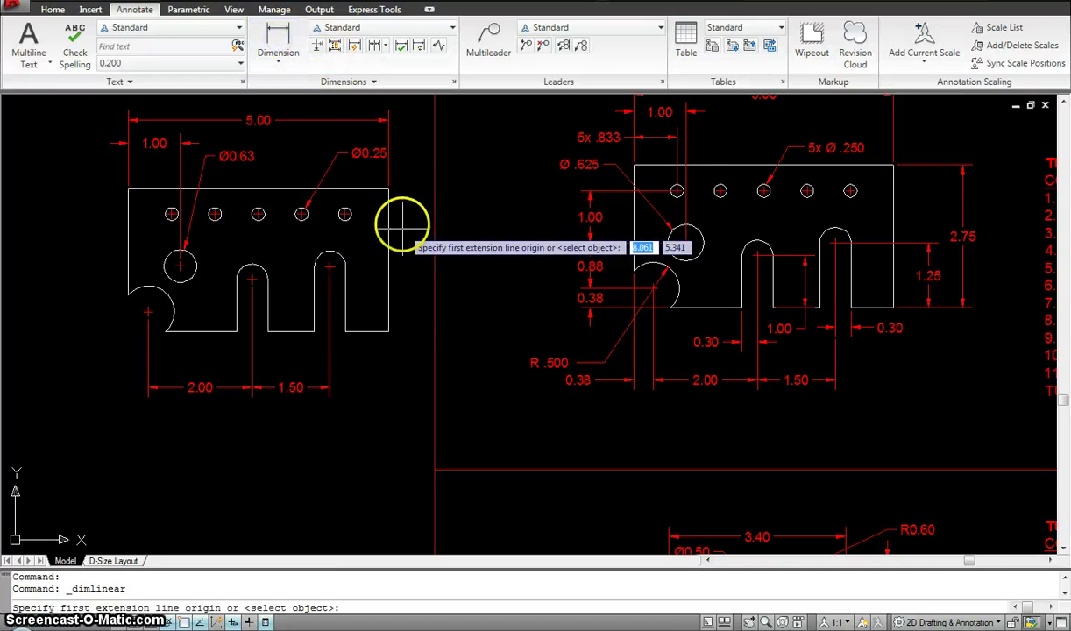
{"action": "left_click", "coordinate": [388, 189]}
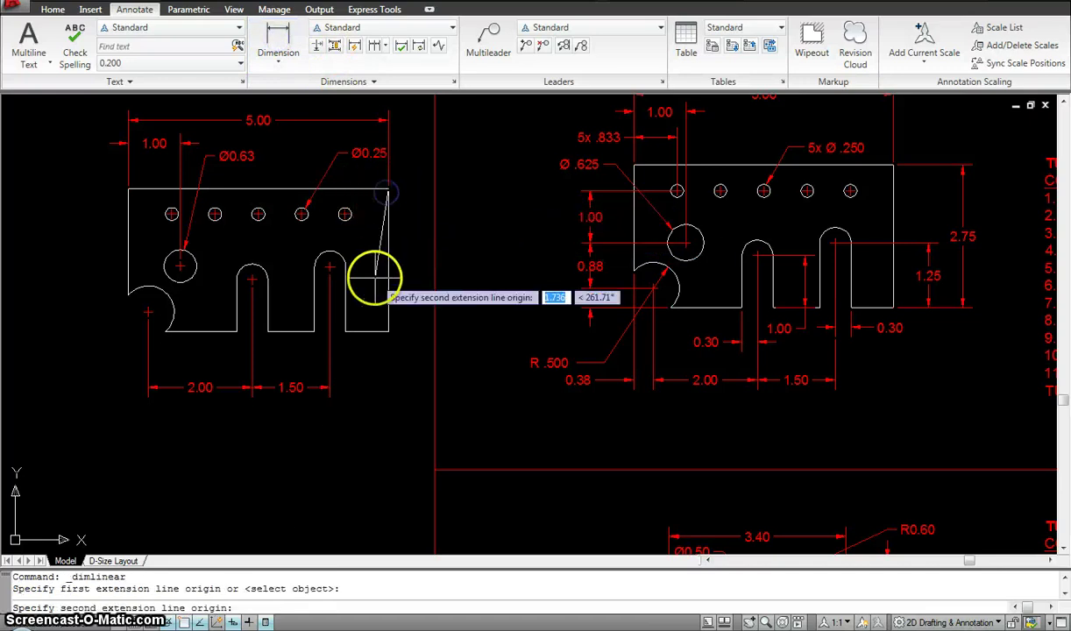
{"action": "left_click", "coordinate": [389, 331]}
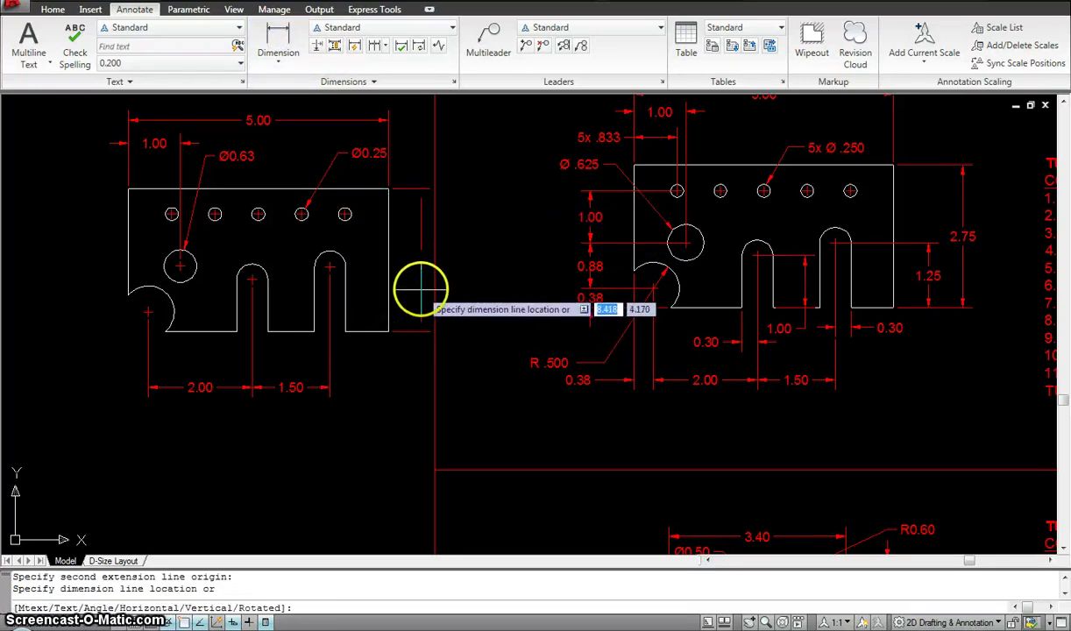
{"action": "left_click", "coordinate": [421, 290]}
Step: Add 0.30 width dimensions under the right and left slots
{"action": "key", "text": "Return"}
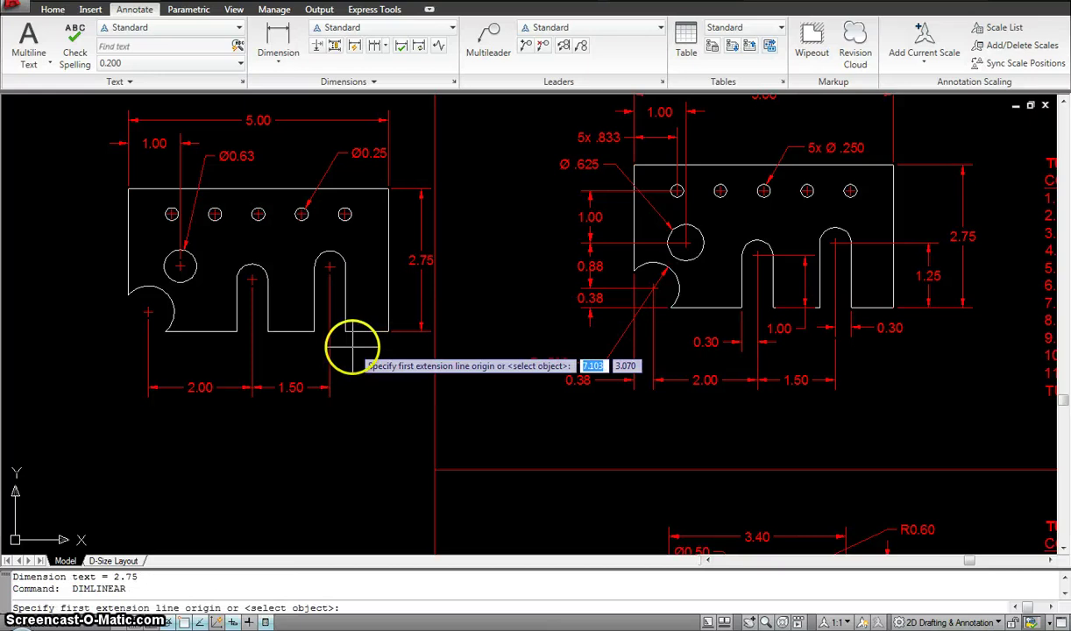
{"action": "left_click", "coordinate": [346, 331]}
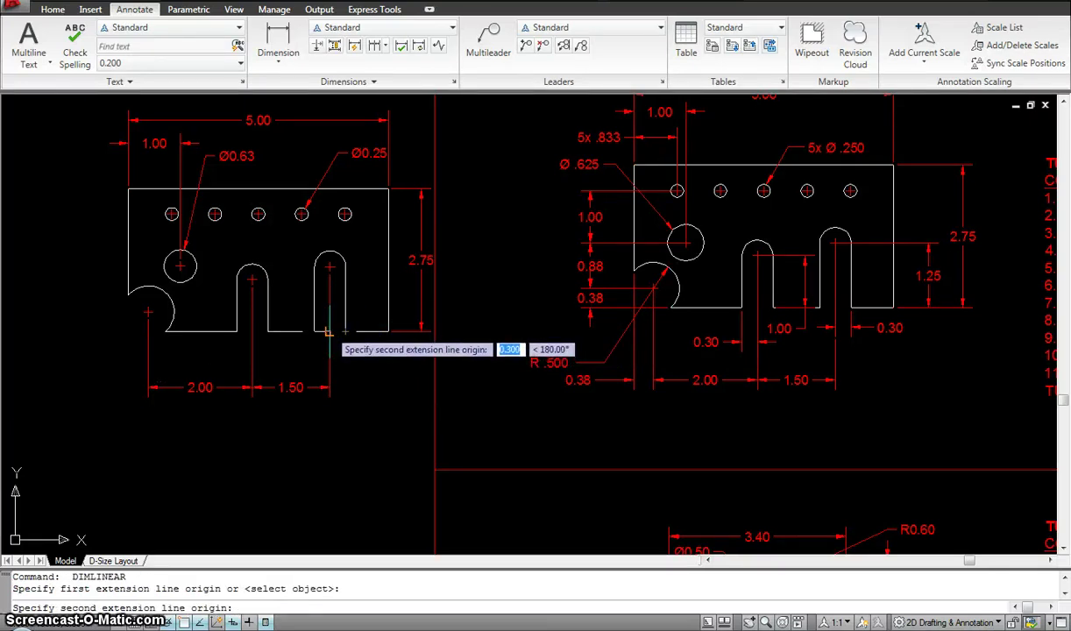
{"action": "left_click", "coordinate": [329, 335]}
{"action": "left_click", "coordinate": [367, 353]}
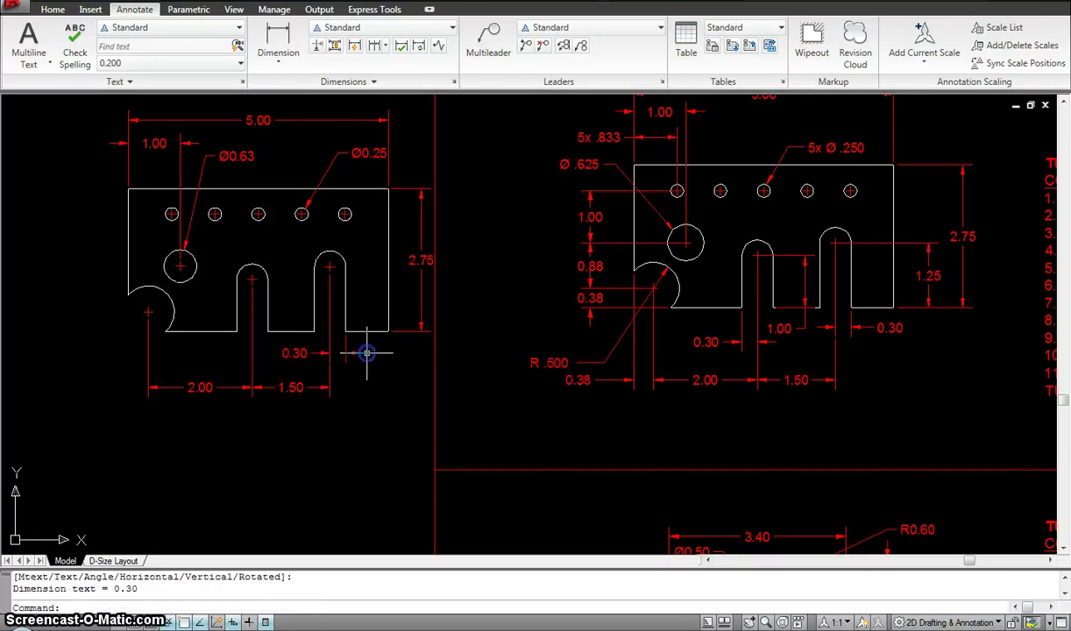
{"action": "key", "text": "Return"}
{"action": "left_click", "coordinate": [248, 334]}
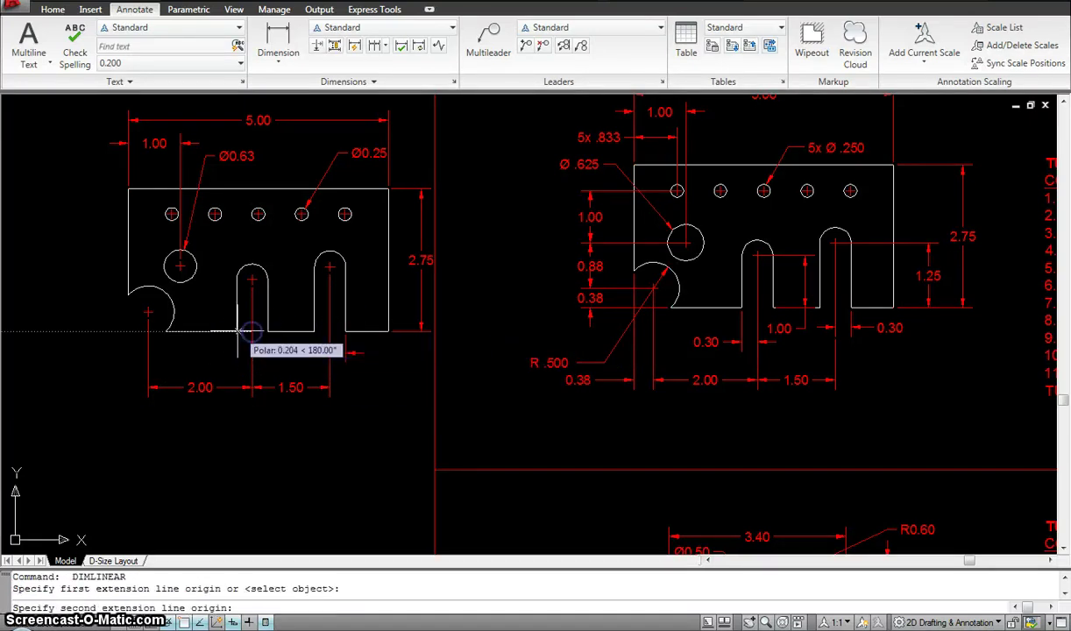
{"action": "left_click", "coordinate": [237, 331]}
{"action": "left_click", "coordinate": [230, 353]}
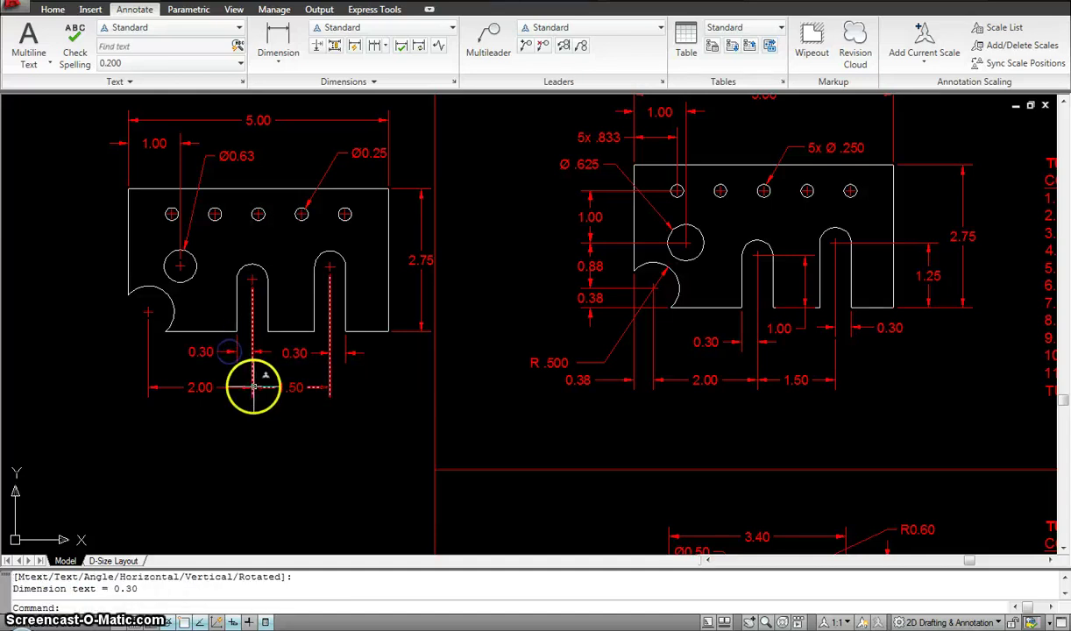
{"action": "middle_click_drag", "start_coordinate": [240, 307], "coordinate": [307, 360]}
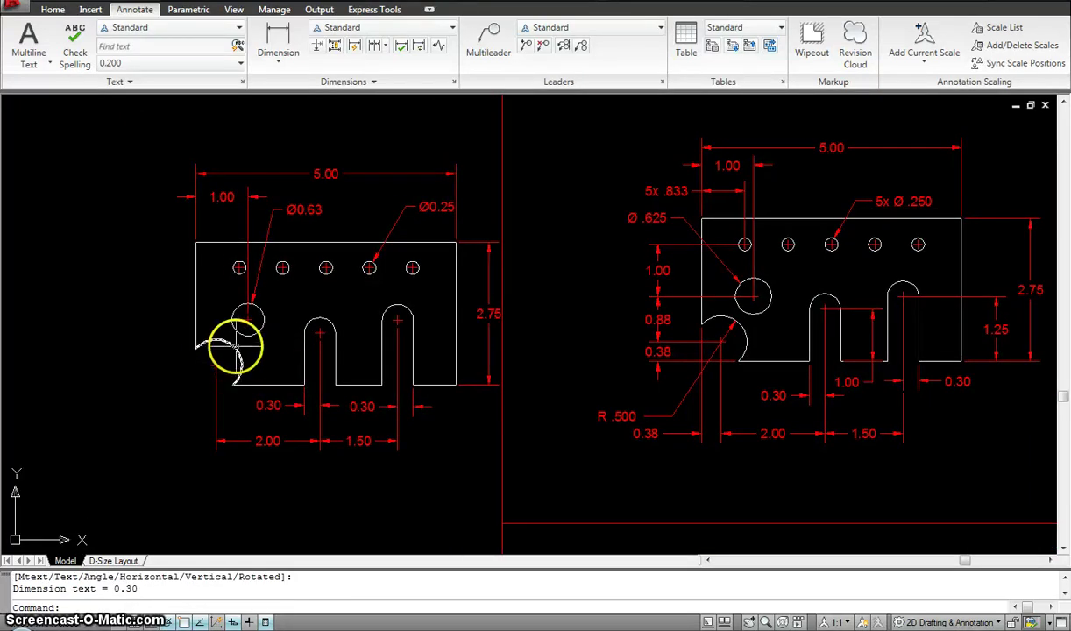
Step: Measure the notch arc with a Radius dimension, placing the R0.50 label below-left
{"action": "left_click", "coordinate": [282, 67]}
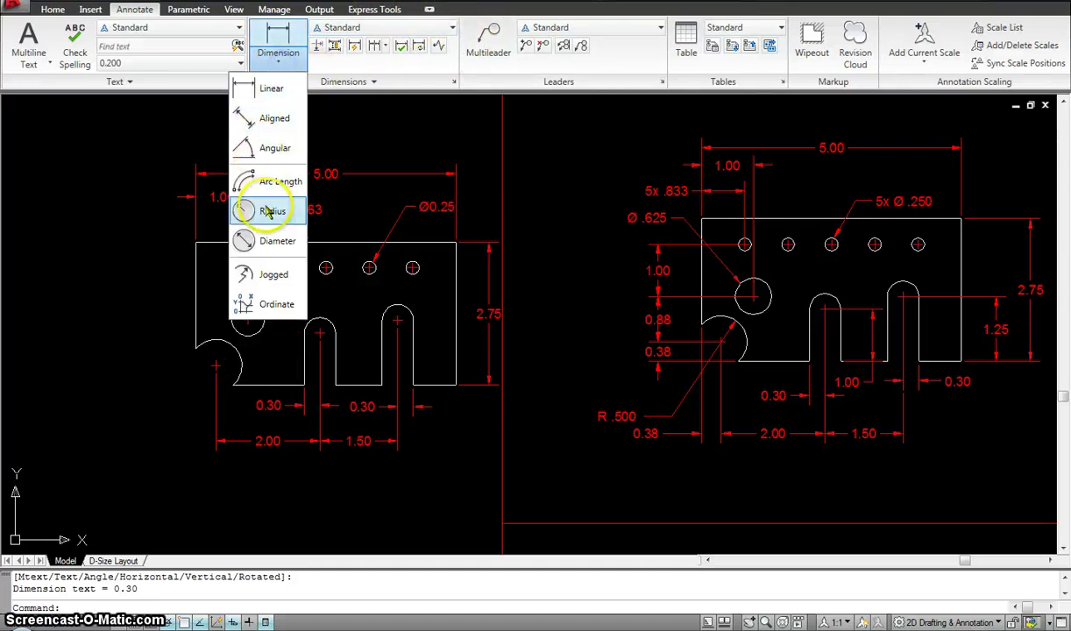
{"action": "left_click", "coordinate": [259, 210]}
{"action": "left_click", "coordinate": [231, 348]}
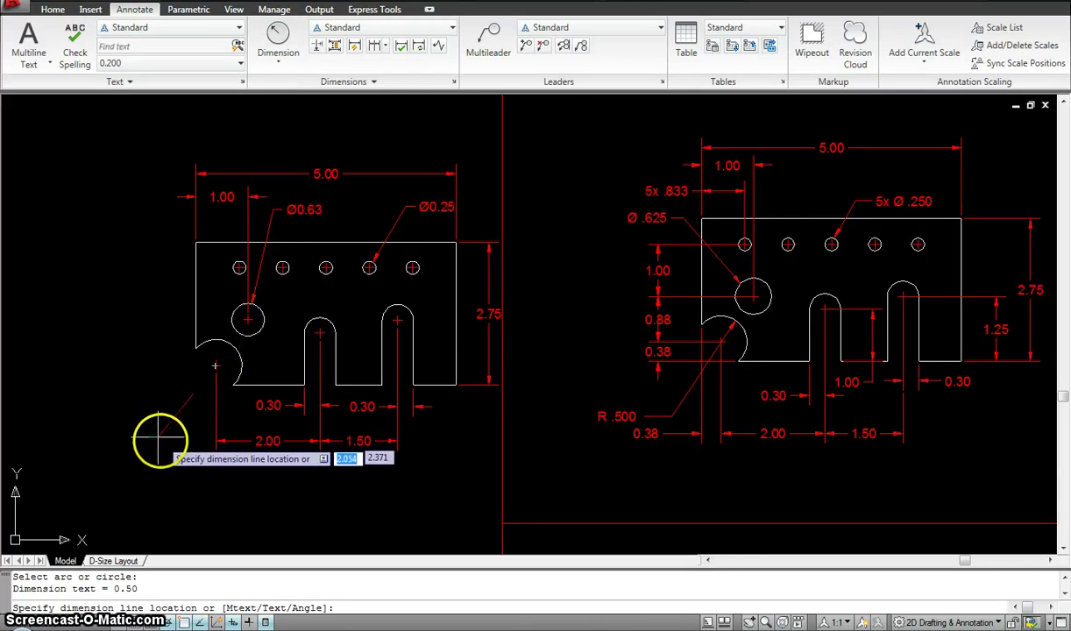
{"action": "left_click", "coordinate": [158, 445]}
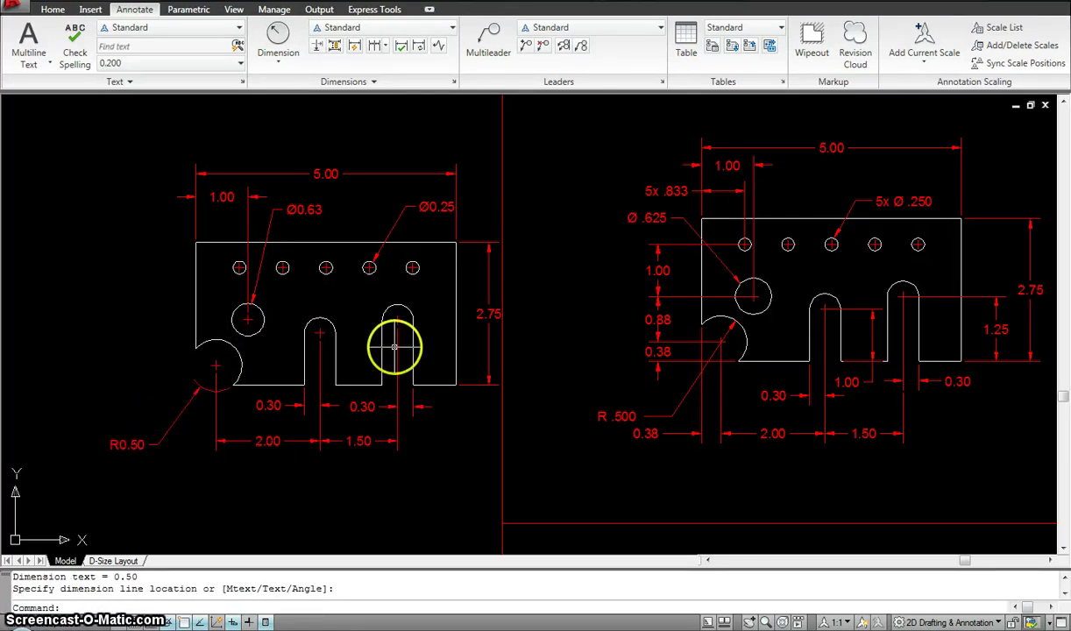
{"action": "middle_click_drag", "start_coordinate": [821, 176], "coordinate": [711, 167]}
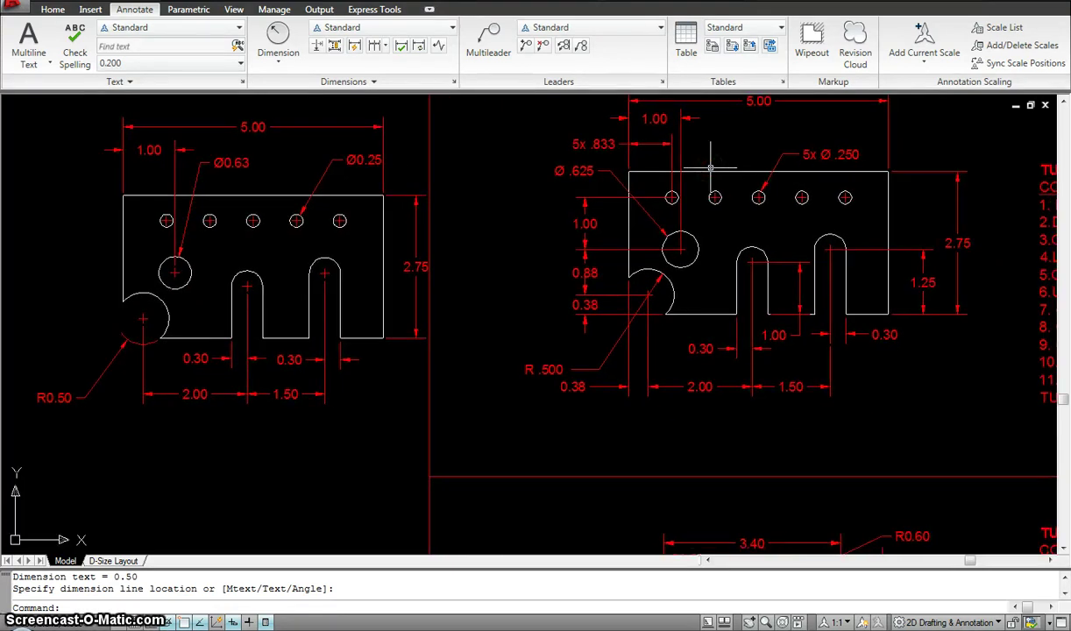
{"action": "mouse_move", "coordinate": [692, 350]}
{"action": "middle_mouse_down"}
{"action": "mouse_move", "coordinate": [722, 332]}
{"action": "mouse_move", "coordinate": [677, 200]}
{"action": "middle_mouse_up"}
{"action": "mouse_move", "coordinate": [748, 430]}
{"action": "middle_mouse_down"}
{"action": "mouse_move", "coordinate": [692, 271]}
{"action": "mouse_move", "coordinate": [648, 229]}
{"action": "middle_mouse_up"}
{"action": "middle_click_drag", "start_coordinate": [657, 321], "coordinate": [594, 290]}
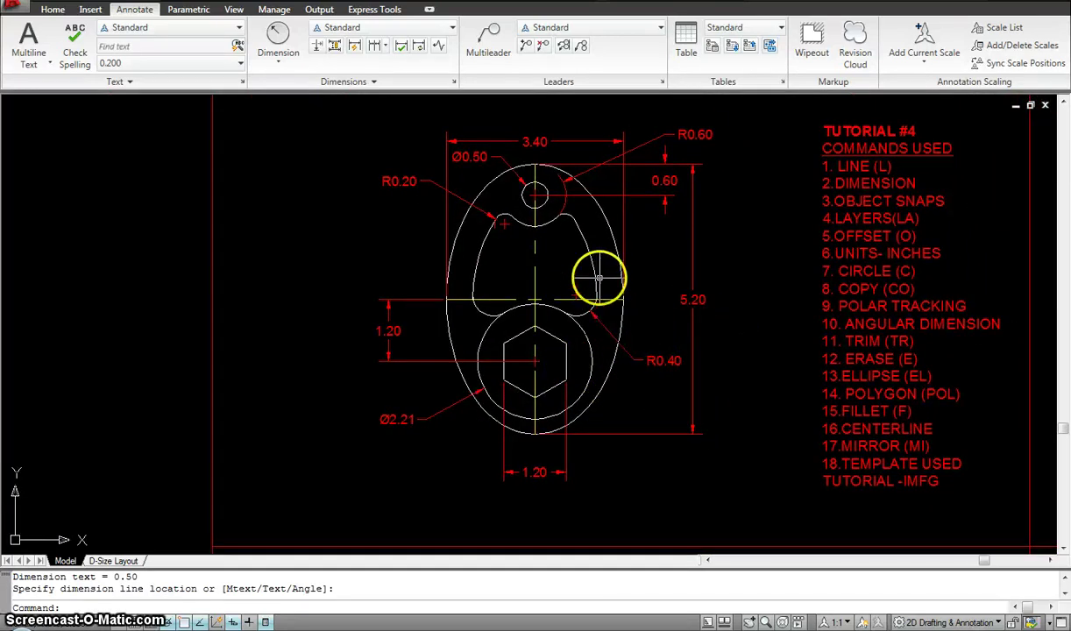
{"action": "middle_click_drag", "start_coordinate": [317, 275], "coordinate": [513, 368]}
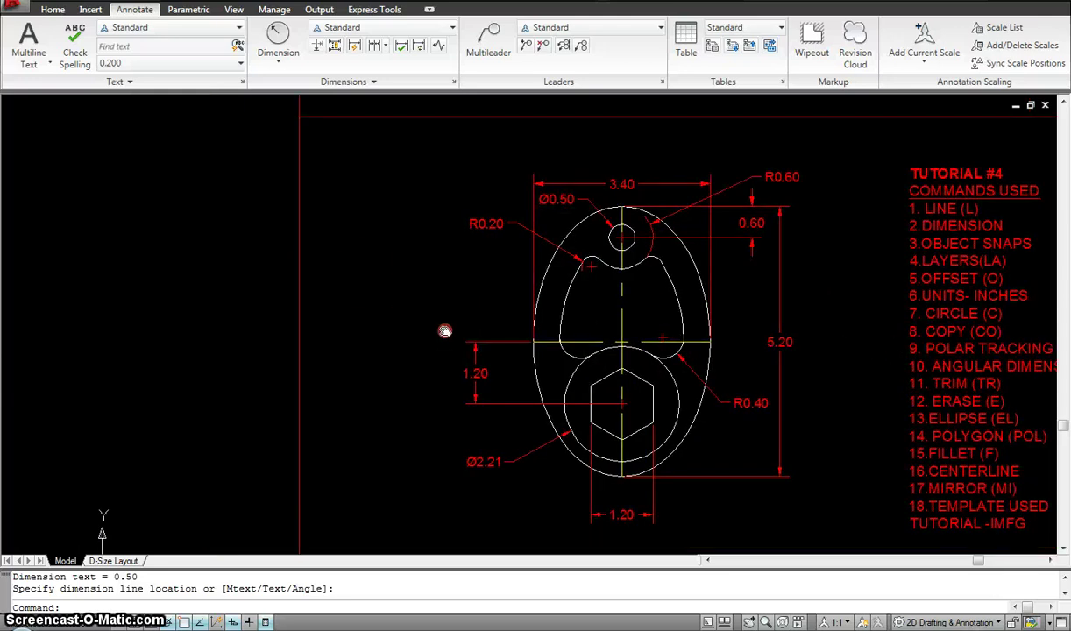
{"action": "middle_click_drag", "start_coordinate": [325, 187], "coordinate": [692, 318]}
{"action": "middle_click_drag", "start_coordinate": [664, 213], "coordinate": [467, 376]}
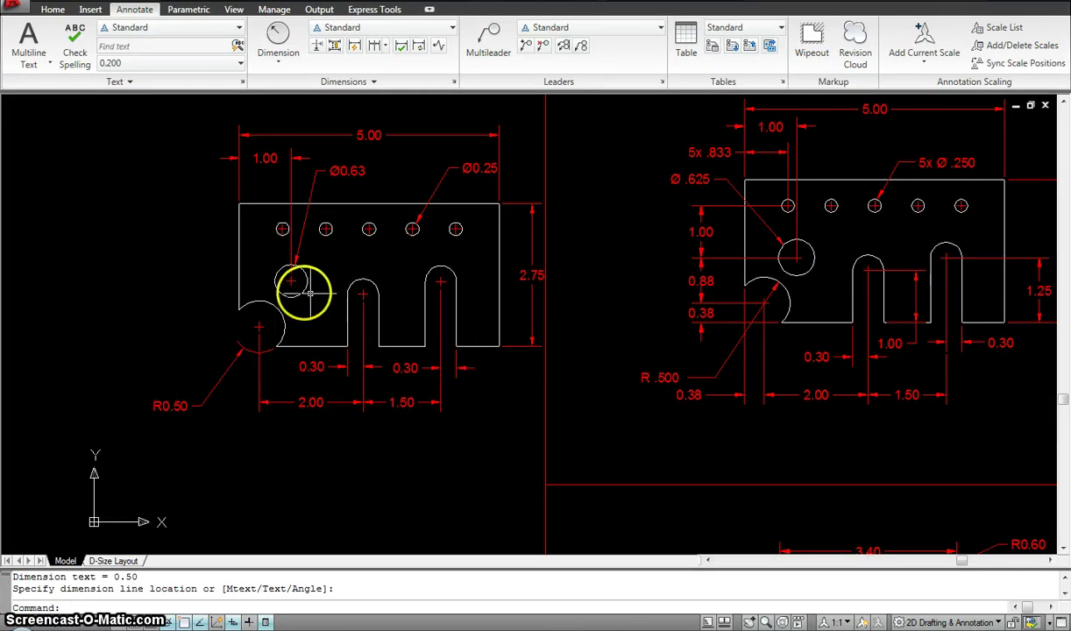
{"action": "left_click", "coordinate": [239, 249]}
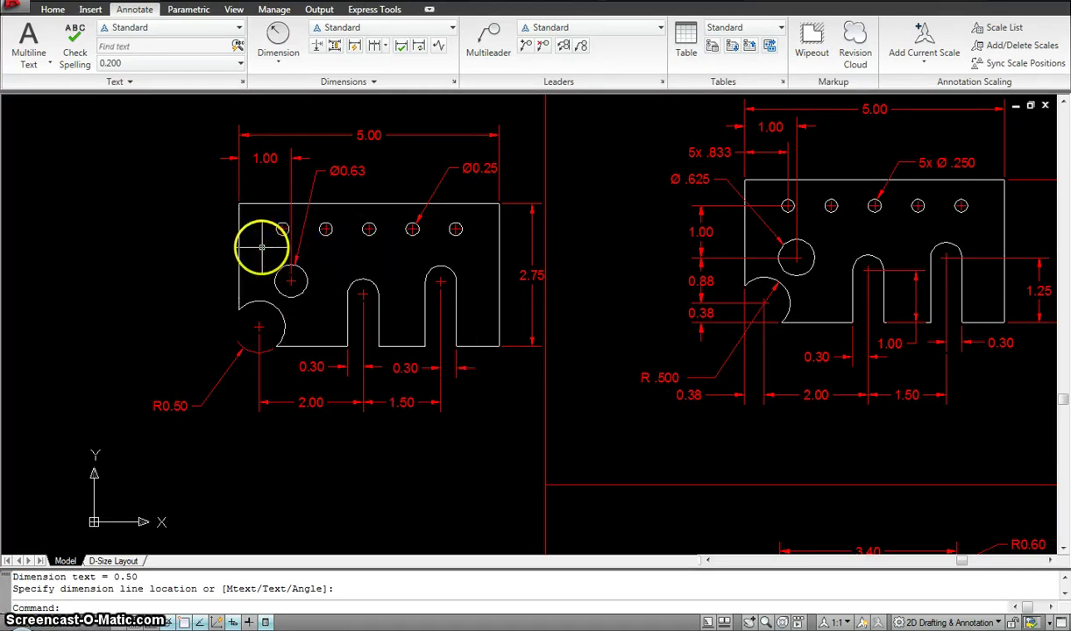